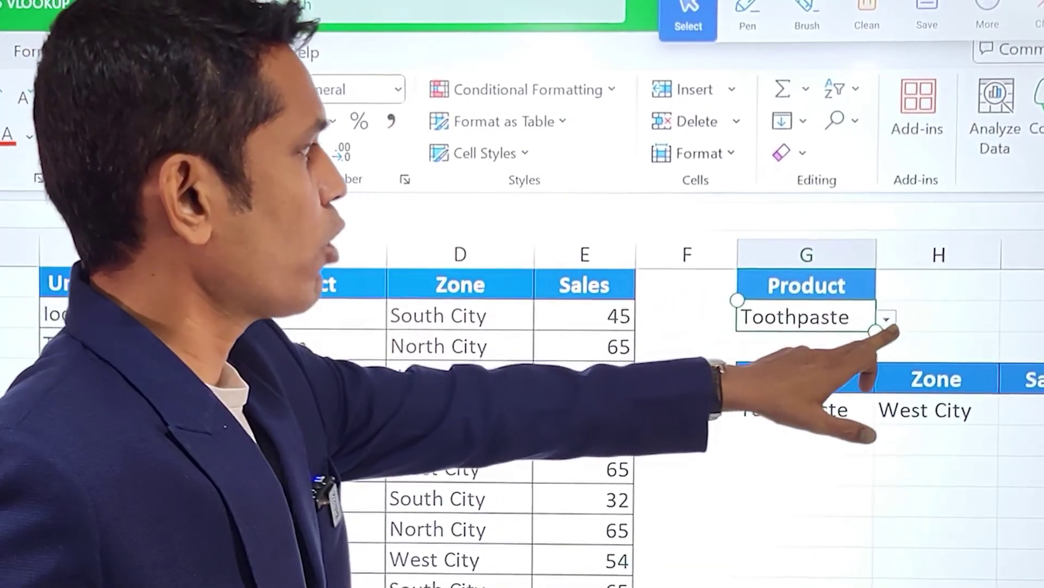
# Choose Tigerbalm and then Zandubalm in the product selector in G2 to filter the result table
pyautogui.click(881, 320)
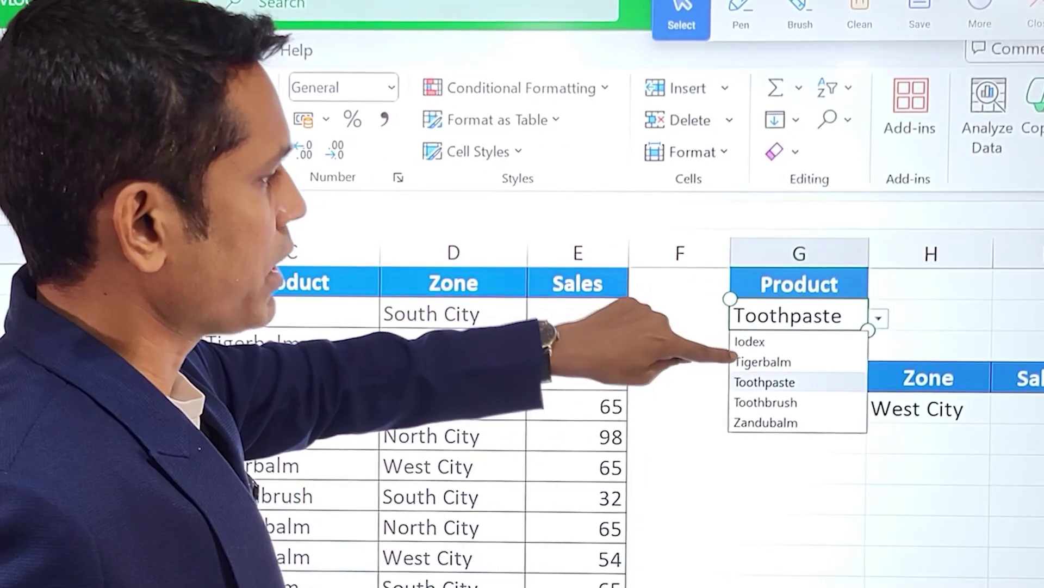
pyautogui.click(763, 362)
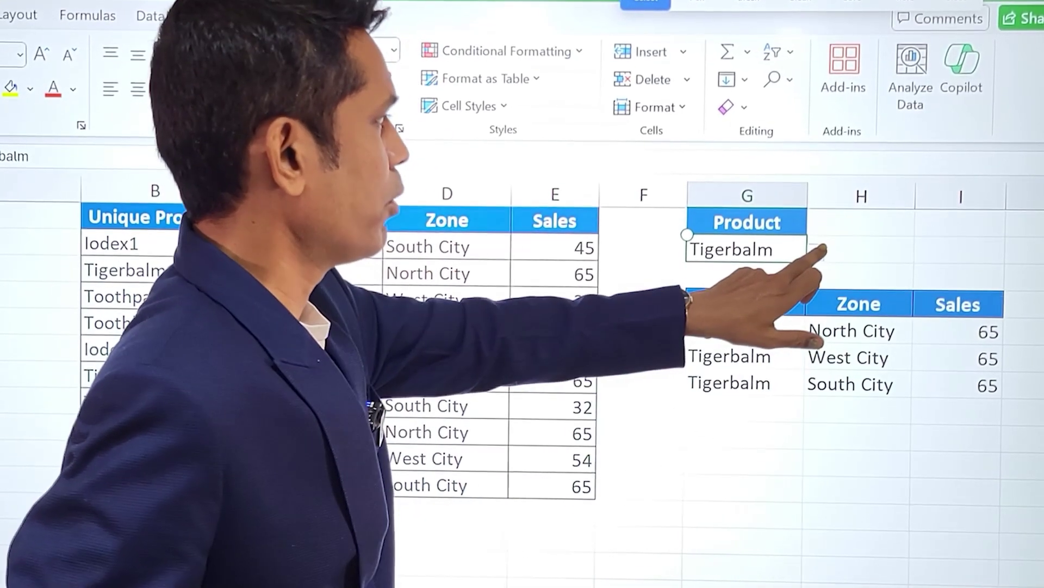
pyautogui.click(819, 250)
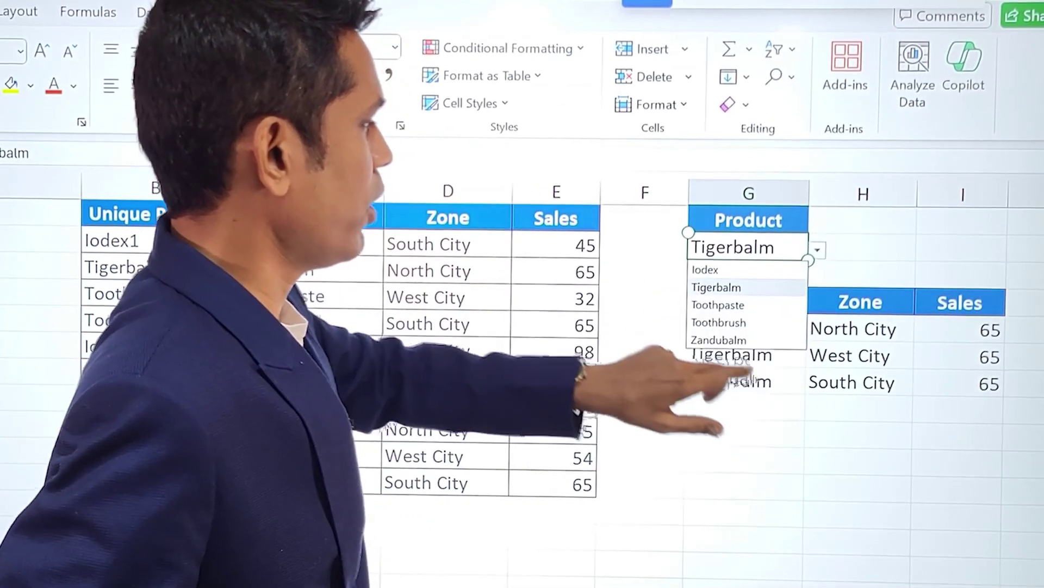
pyautogui.click(721, 337)
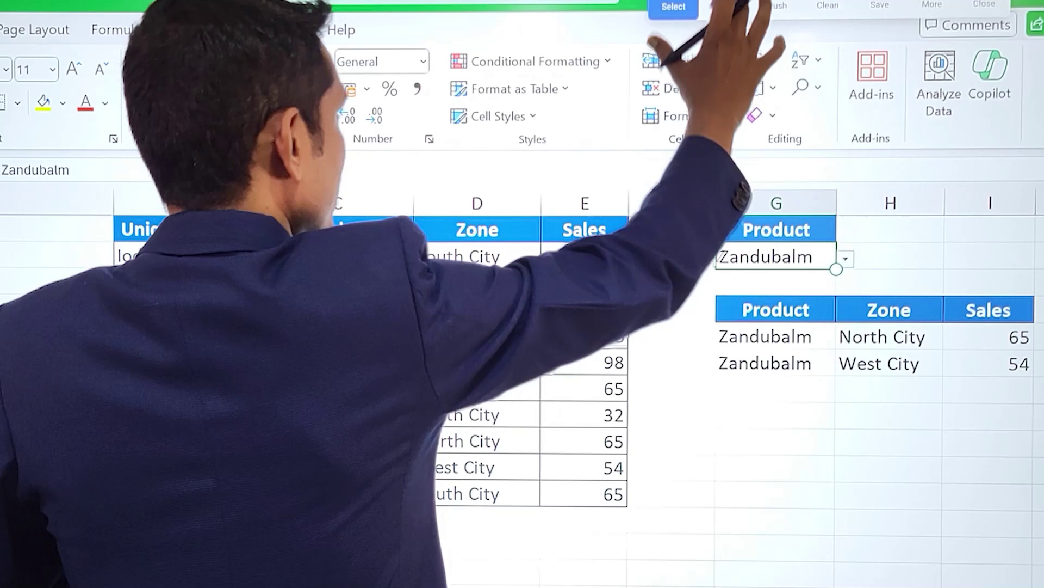
# Outline the source table's Product column with the red pen and add tick marks beside its Tigerbalm and Toothpaste entries
pyautogui.click(733, 7)
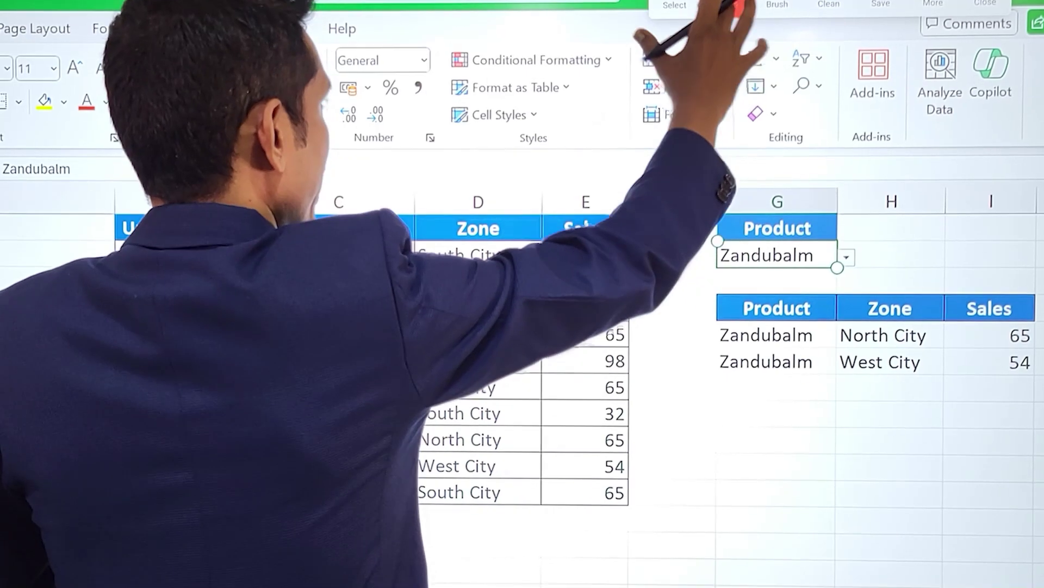
pyautogui.moveTo(264, 199)
pyautogui.mouseDown()
pyautogui.moveTo(416, 201)
pyautogui.moveTo(413, 503)
pyautogui.moveTo(261, 522)
pyautogui.moveTo(256, 196)
pyautogui.mouseUp()
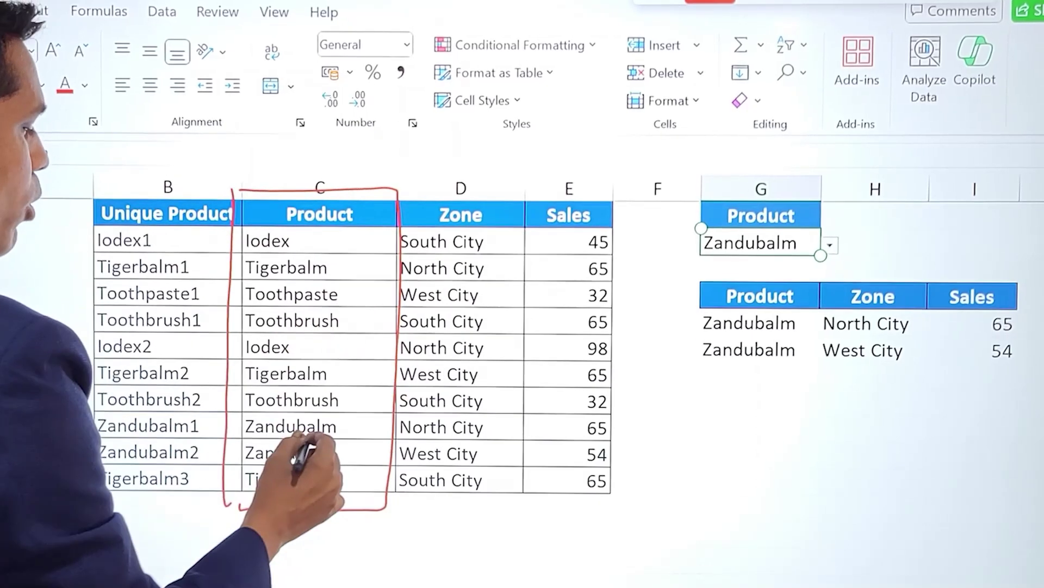
pyautogui.moveTo(349, 290); pyautogui.dragTo(358, 251)
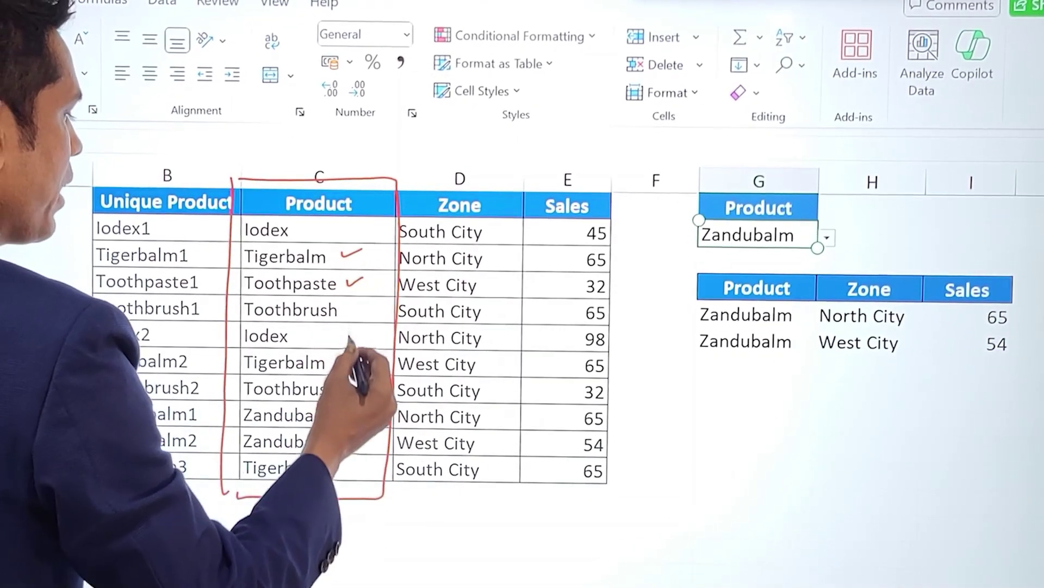
pyautogui.moveTo(342, 364); pyautogui.dragTo(368, 356)
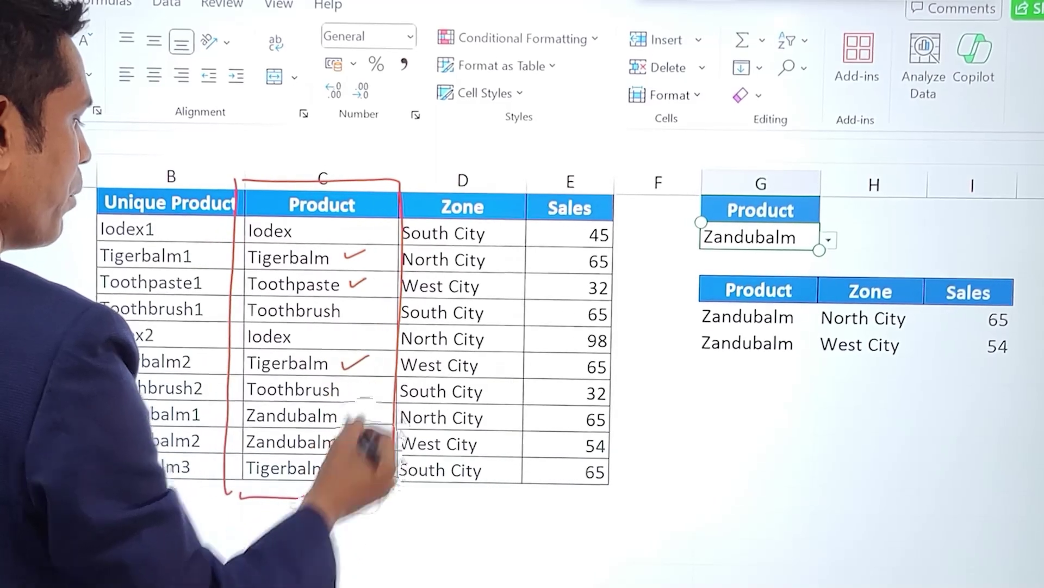
pyautogui.moveTo(357, 469); pyautogui.dragTo(378, 462)
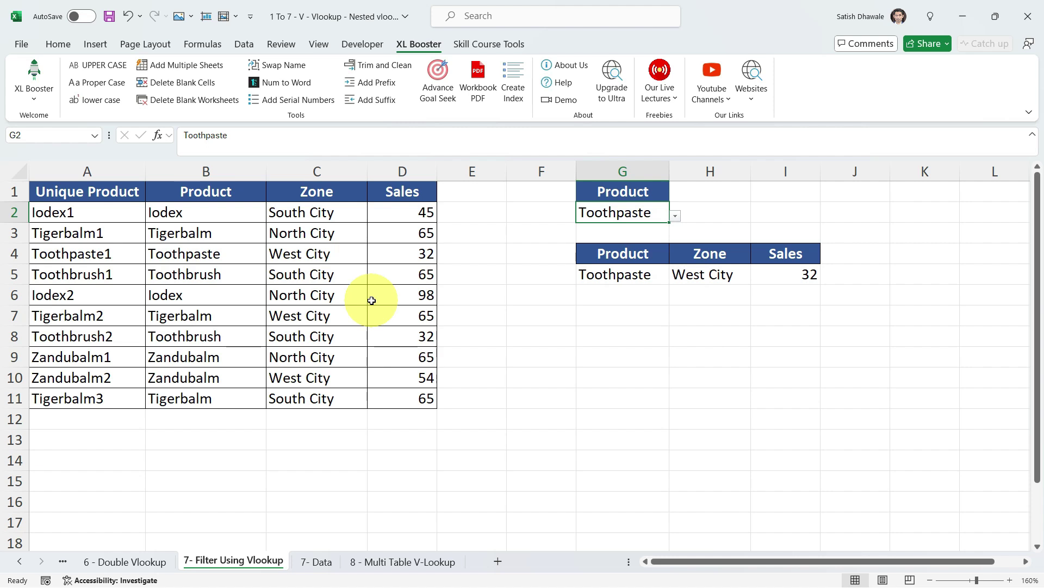
# Set the product selector in G2 to Tigerbalm and highlight the source table and the filtered rows
pyautogui.moveTo(228, 212); pyautogui.dragTo(222, 395)
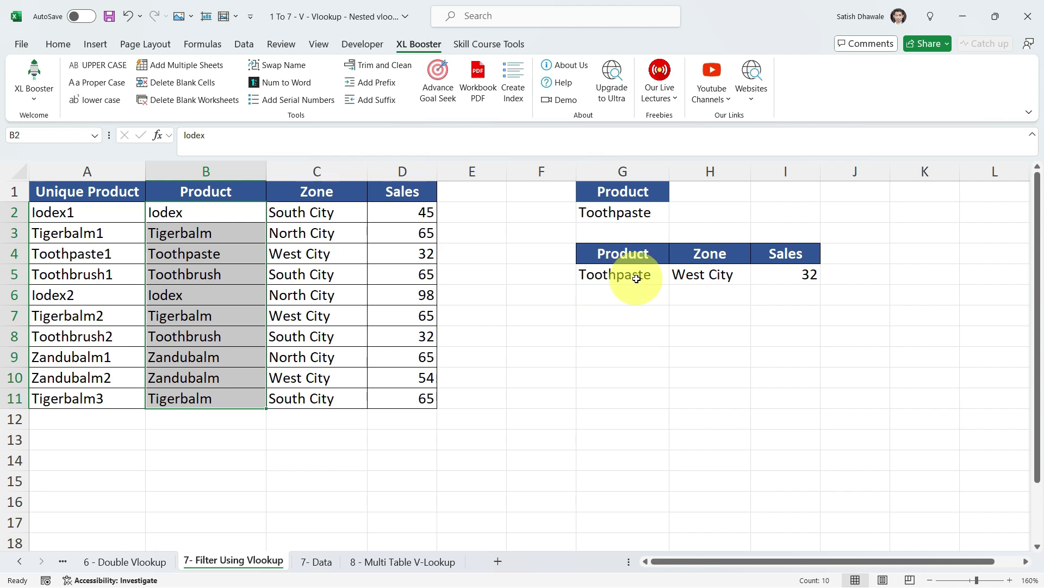
pyautogui.click(665, 214)
pyautogui.click(674, 217)
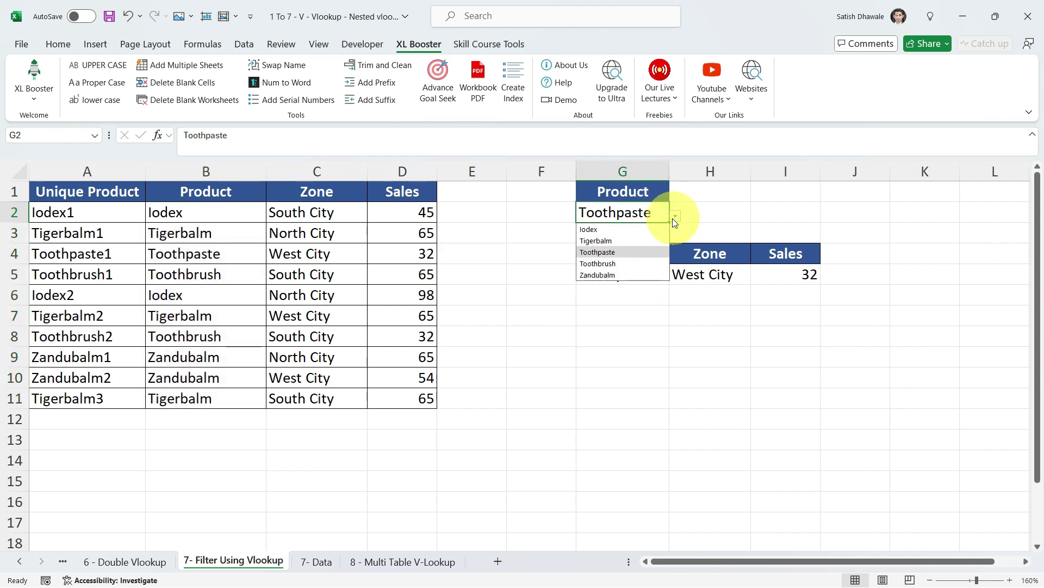
pyautogui.click(599, 241)
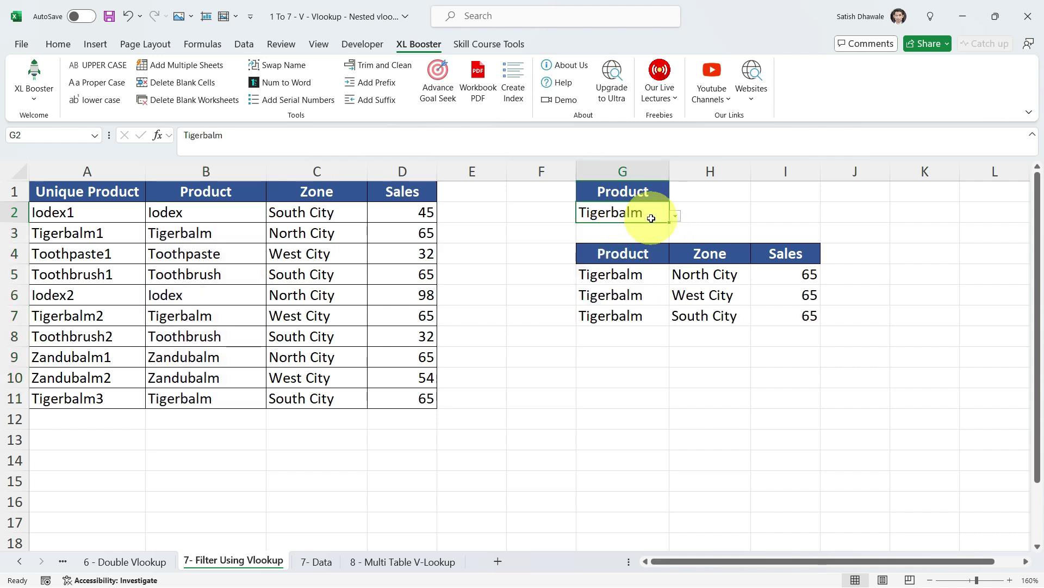
pyautogui.moveTo(400, 192); pyautogui.dragTo(82, 399)
pyautogui.moveTo(618, 276); pyautogui.dragTo(751, 318)
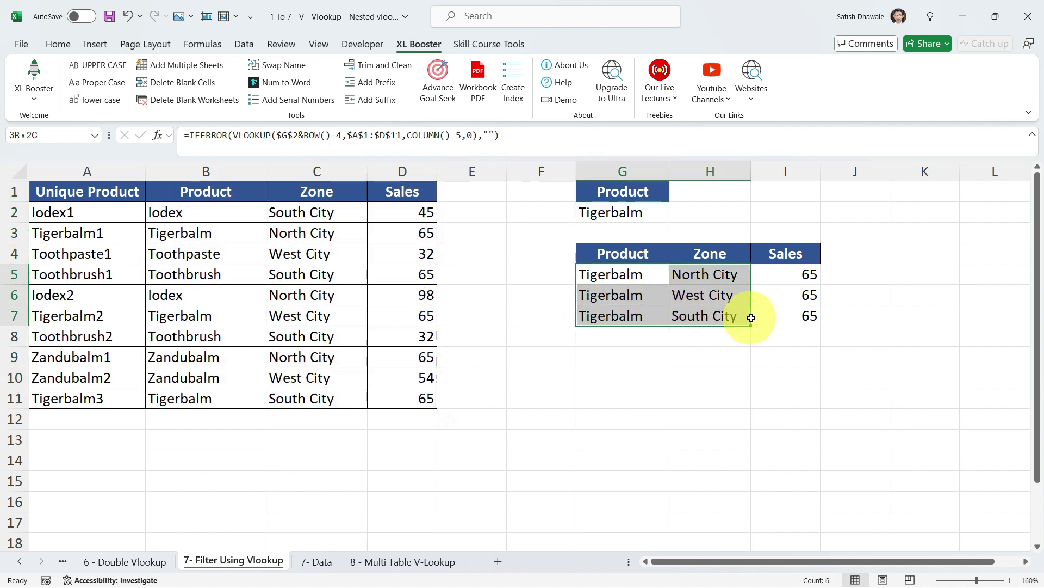
# Set the product selector in G2 to Toothbrush and highlight the filtered rows against the source data
pyautogui.click(667, 215)
pyautogui.click(675, 217)
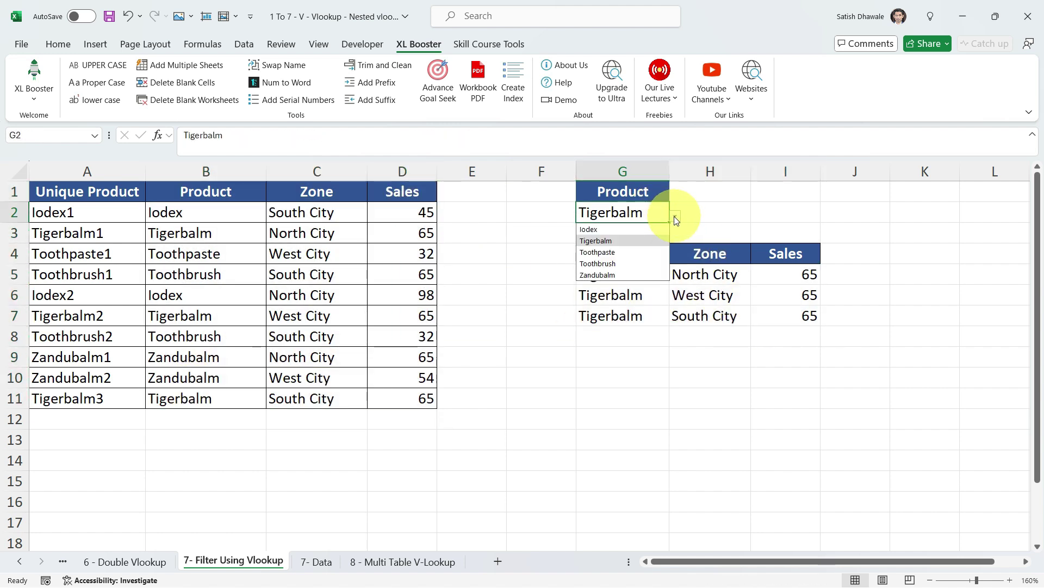
pyautogui.click(618, 264)
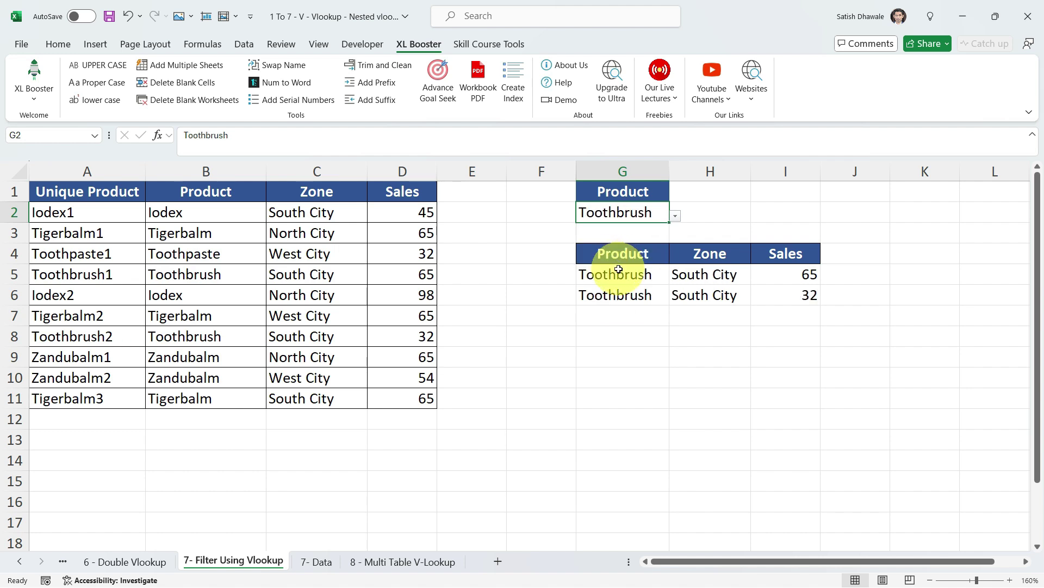
pyautogui.moveTo(605, 270); pyautogui.dragTo(769, 291)
pyautogui.moveTo(180, 213); pyautogui.dragTo(400, 403)
pyautogui.click(622, 212)
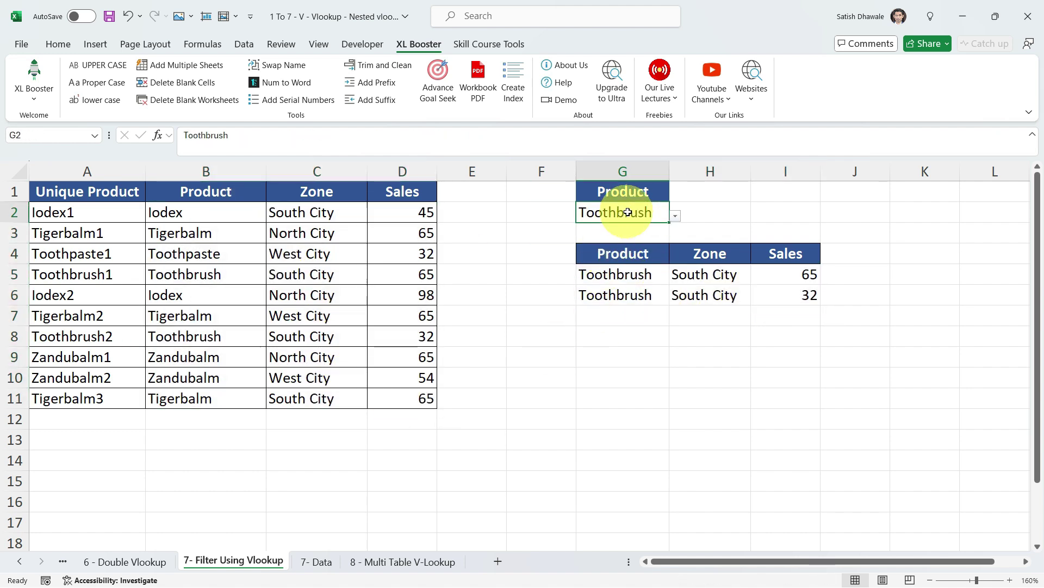
pyautogui.click(624, 276)
pyautogui.moveTo(624, 279); pyautogui.dragTo(804, 303)
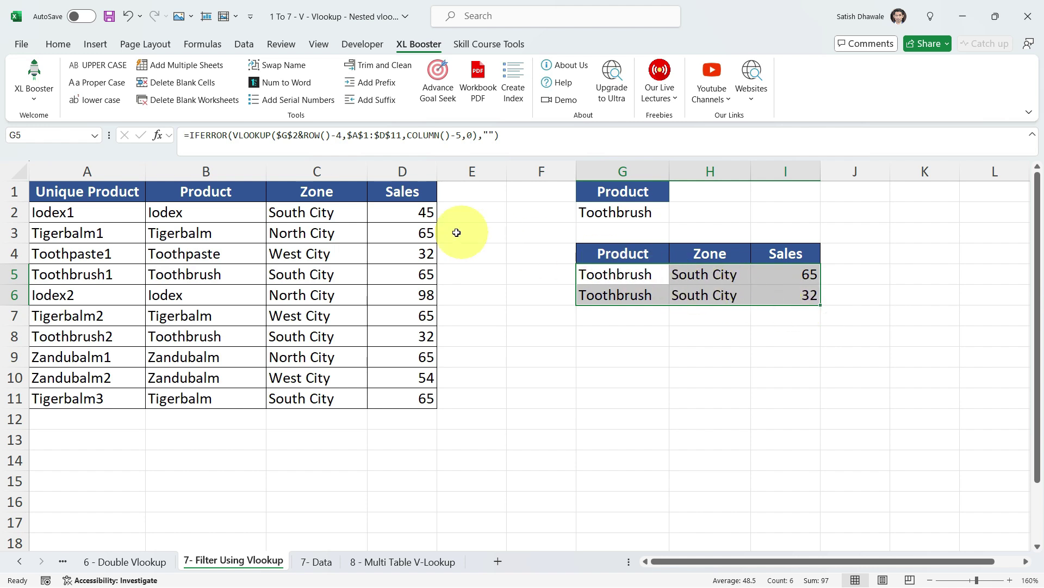
# Go to the 7- Data sheet and examine the table's Product, Zone and Sales columns
pyautogui.click(316, 565)
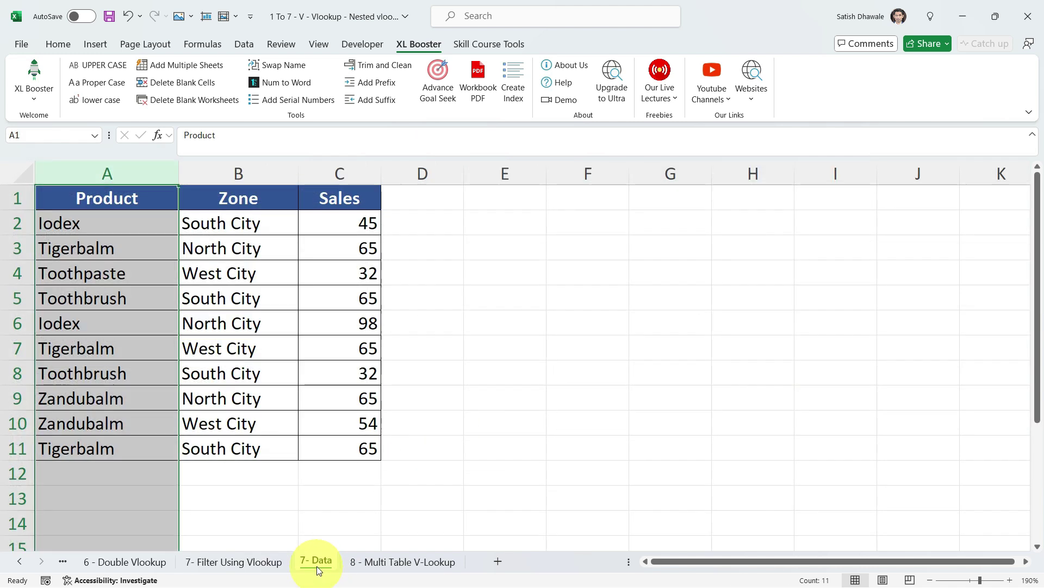
pyautogui.click(243, 432)
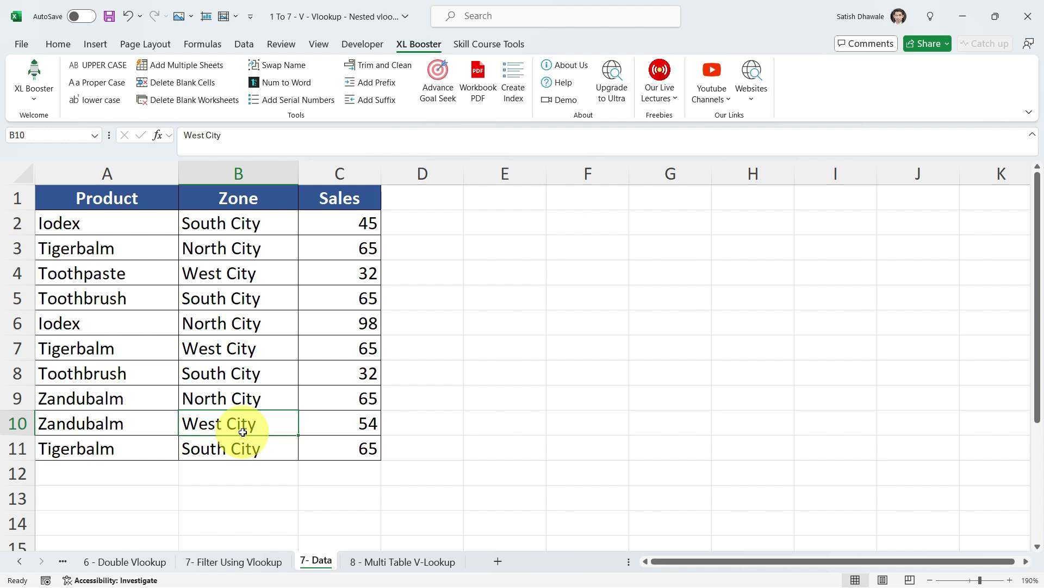
pyautogui.click(133, 198)
pyautogui.hotkey('ctrl', 'a')
pyautogui.moveTo(133, 198); pyautogui.dragTo(335, 446)
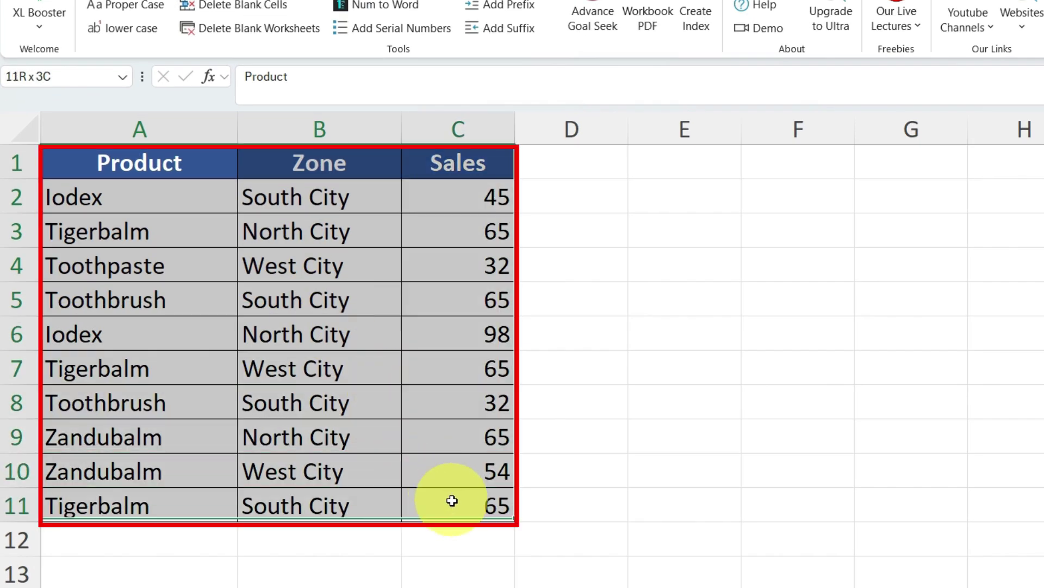
pyautogui.moveTo(163, 163); pyautogui.dragTo(198, 397)
pyautogui.moveTo(304, 163); pyautogui.dragTo(359, 506)
pyautogui.moveTo(478, 163); pyautogui.dragTo(466, 443)
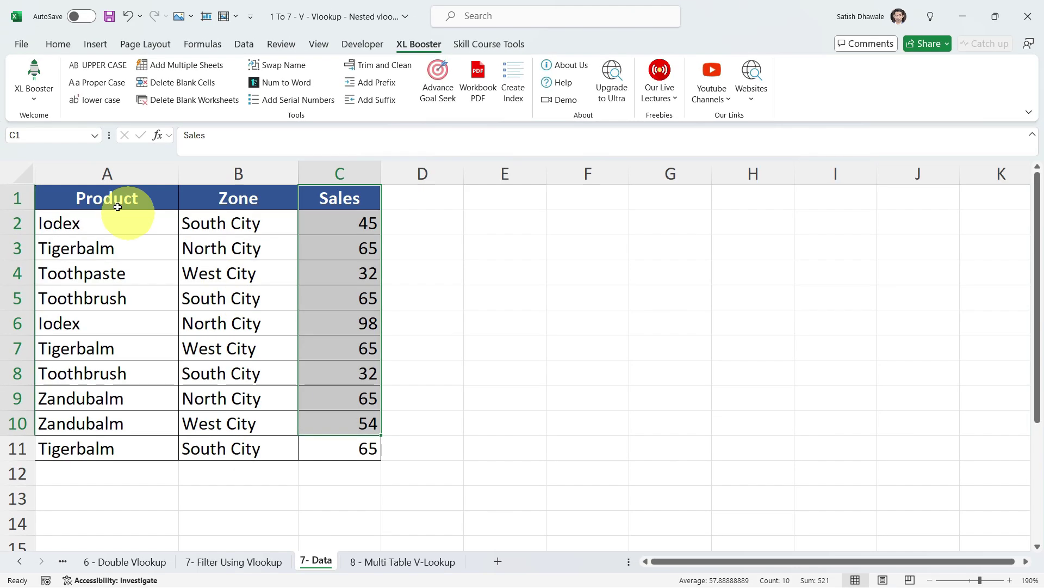
pyautogui.moveTo(118, 207); pyautogui.dragTo(339, 449)
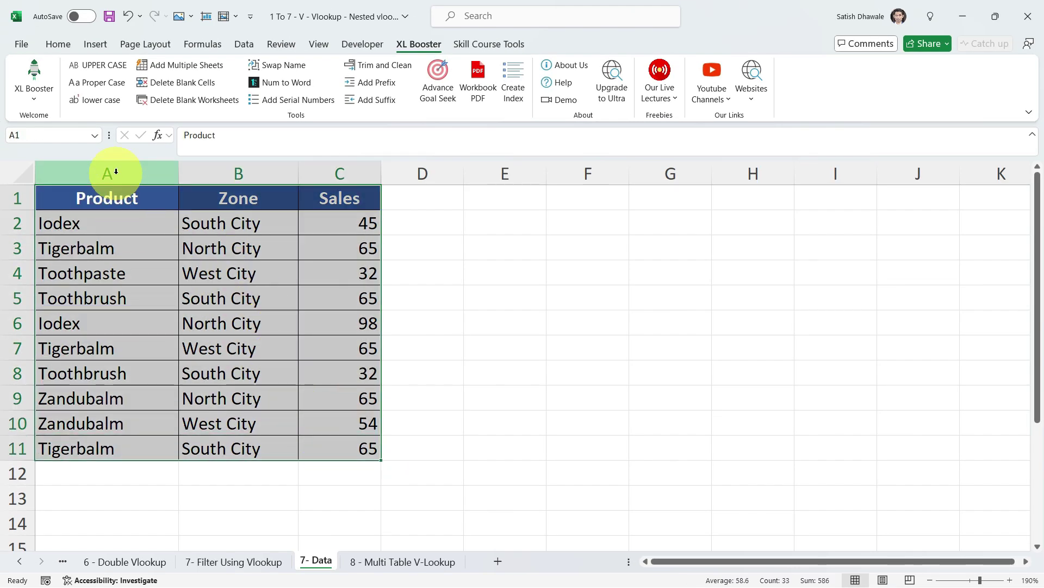
# Insert a blank column A before the Product column on the 7- Data sheet and widen it
pyautogui.click(116, 172)
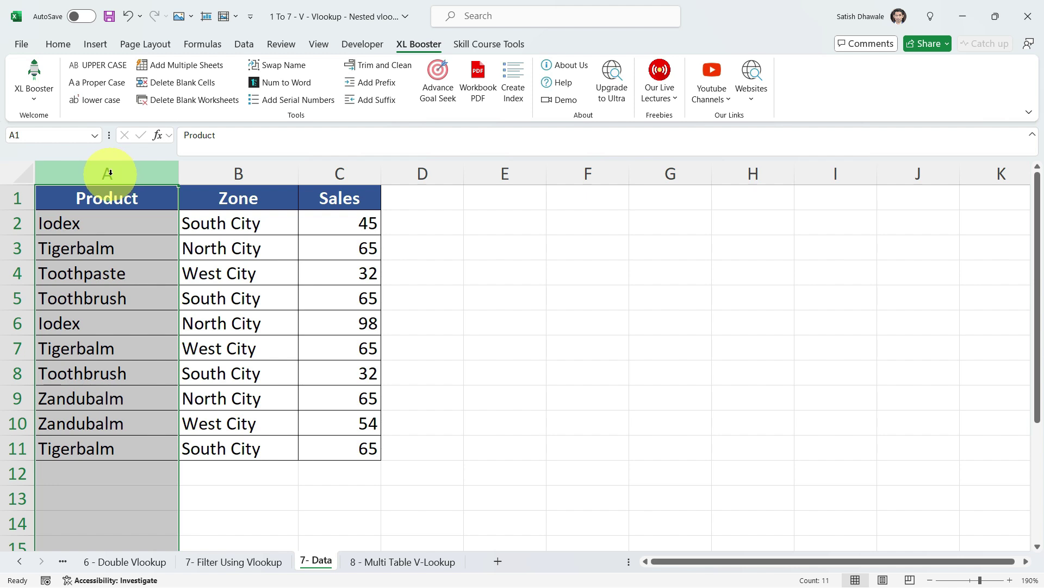
pyautogui.rightClick(113, 174)
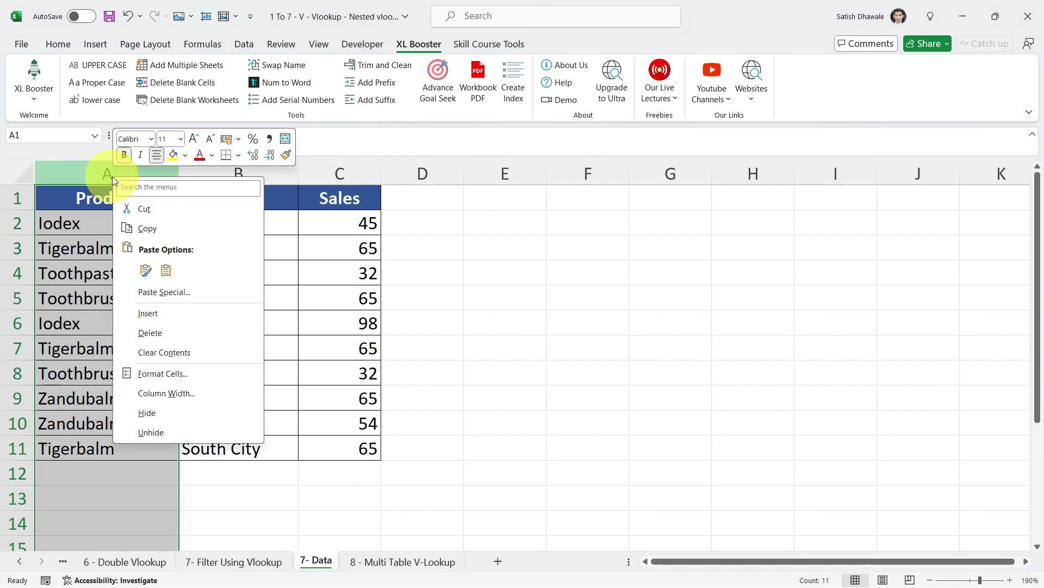
pyautogui.click(155, 316)
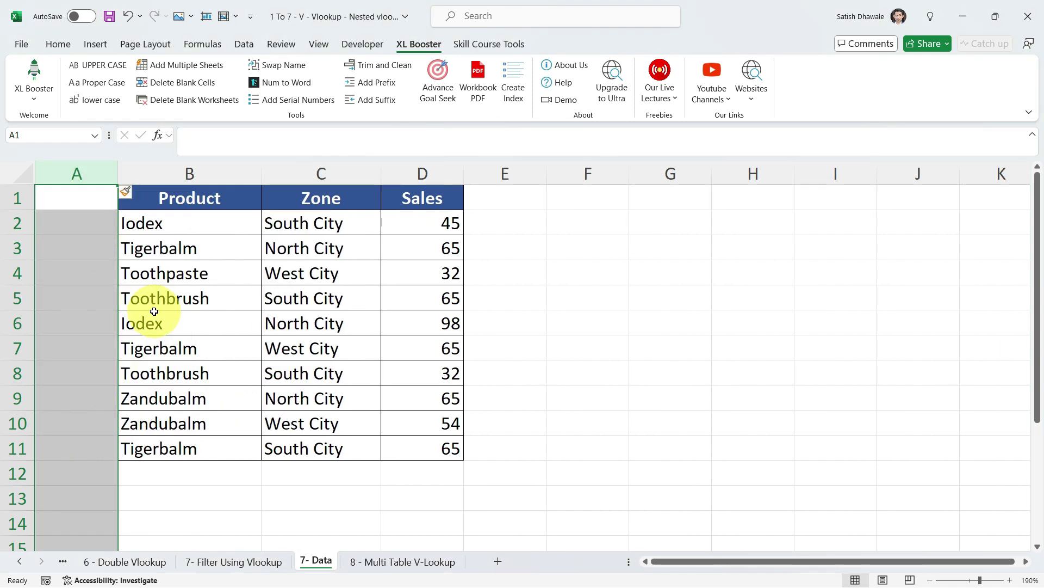
pyautogui.click(93, 198)
pyautogui.moveTo(118, 173); pyautogui.dragTo(325, 197)
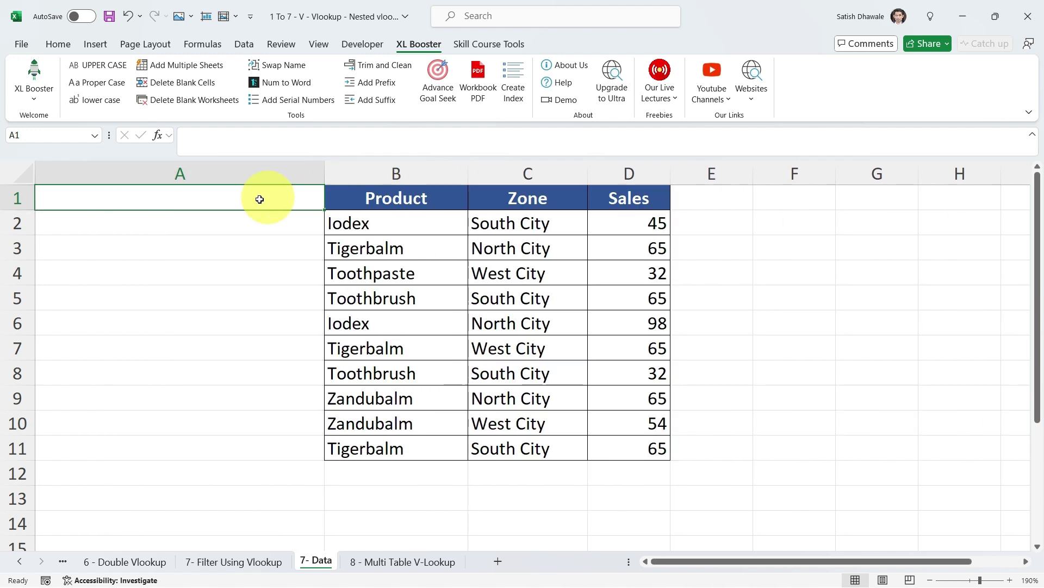
# Enter the header "Unique Product" in A1 and select the helper column range A1:A11
pyautogui.write('Unique Product')
pyautogui.press('Return')
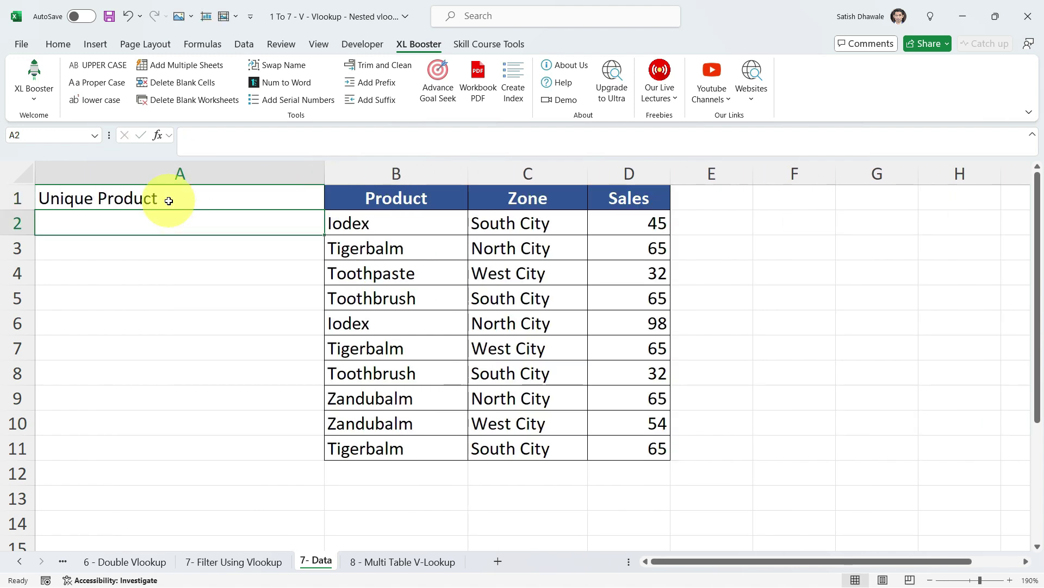
pyautogui.moveTo(185, 200); pyautogui.dragTo(200, 444)
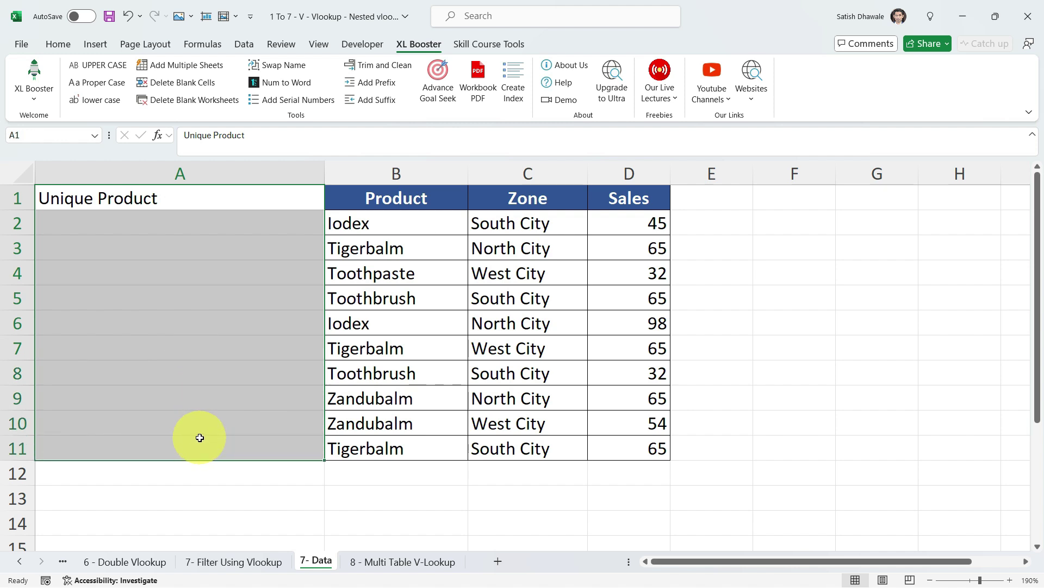
# Begin a COUNTIF formula in A2 with B2:B2 as its range
pyautogui.click(177, 221)
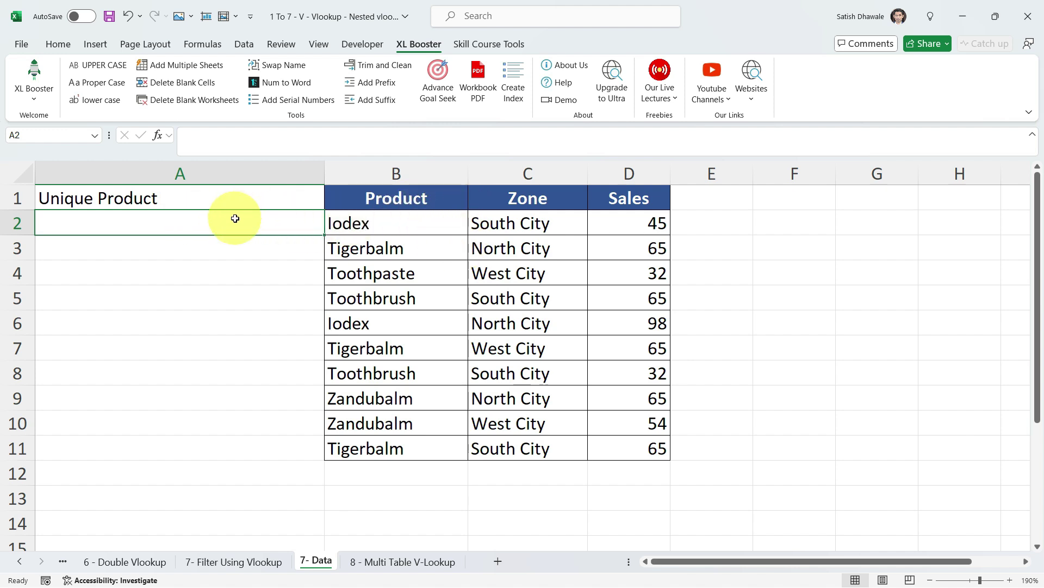
pyautogui.write('=countif')
pyautogui.press('BackSpace')
pyautogui.write('f')
pyautogui.press('Tab')
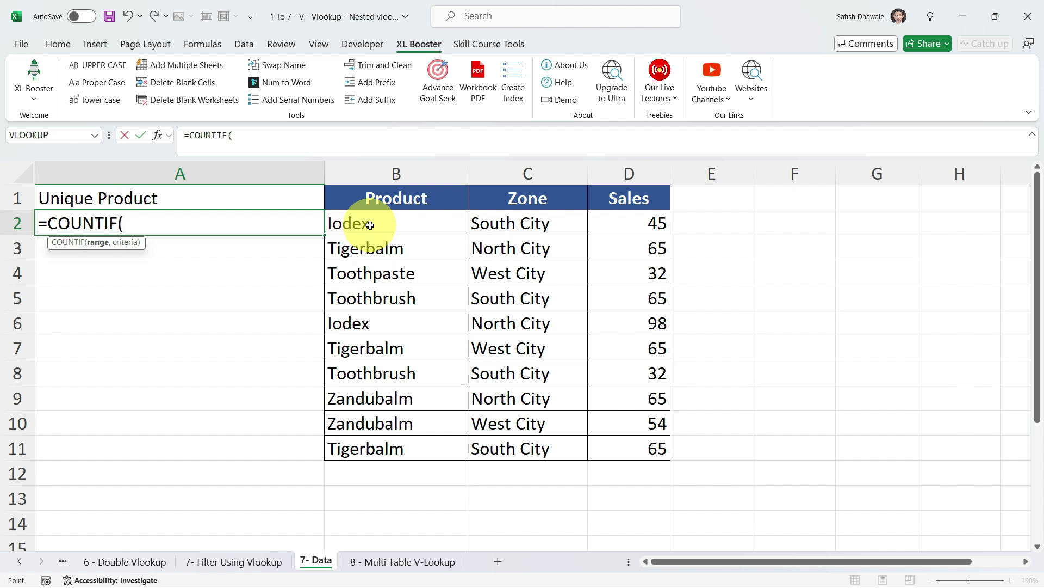
pyautogui.click(370, 225)
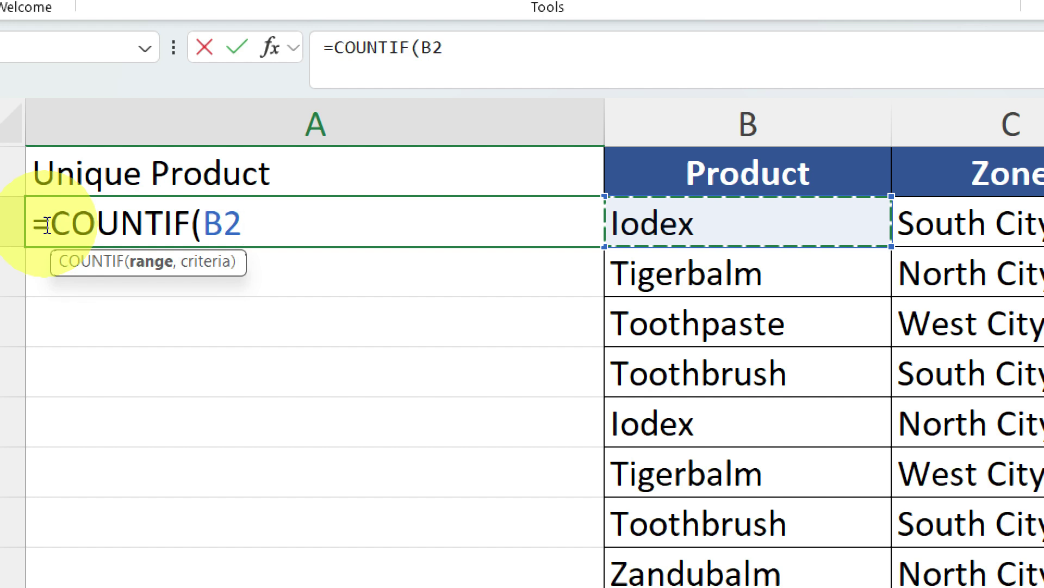
pyautogui.write(':B2')
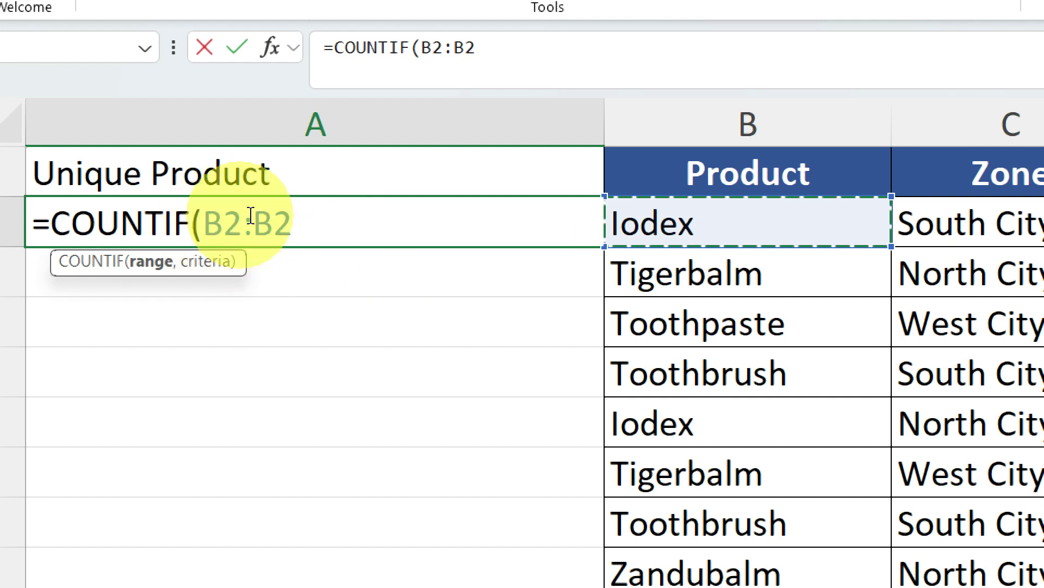
# Lock only the starting reference of the COUNTIF range in A2, making it $B$2:B2
pyautogui.moveTo(243, 223); pyautogui.dragTo(210, 223)
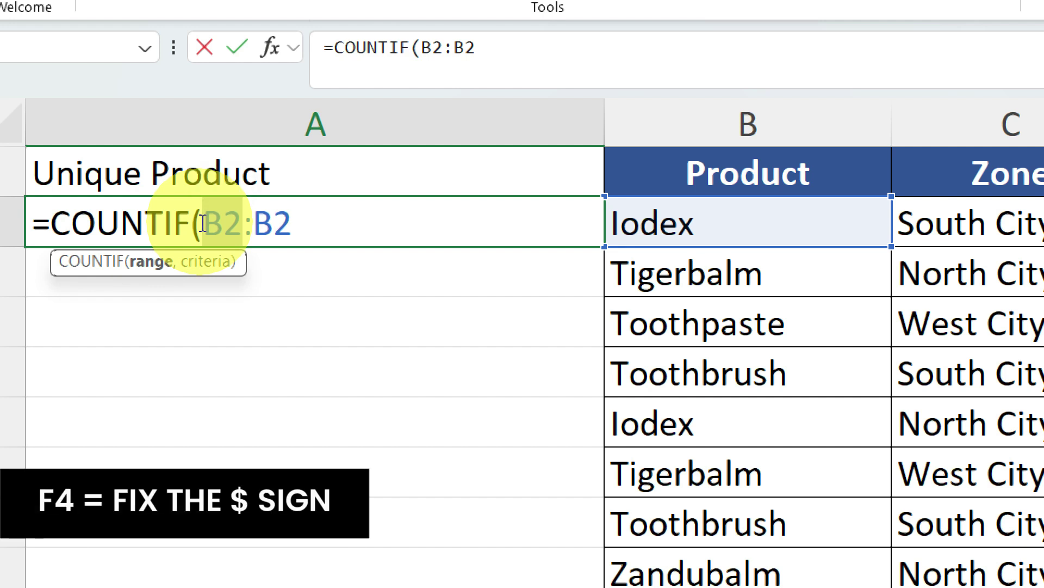
pyautogui.press('F4')
pyautogui.click(352, 223)
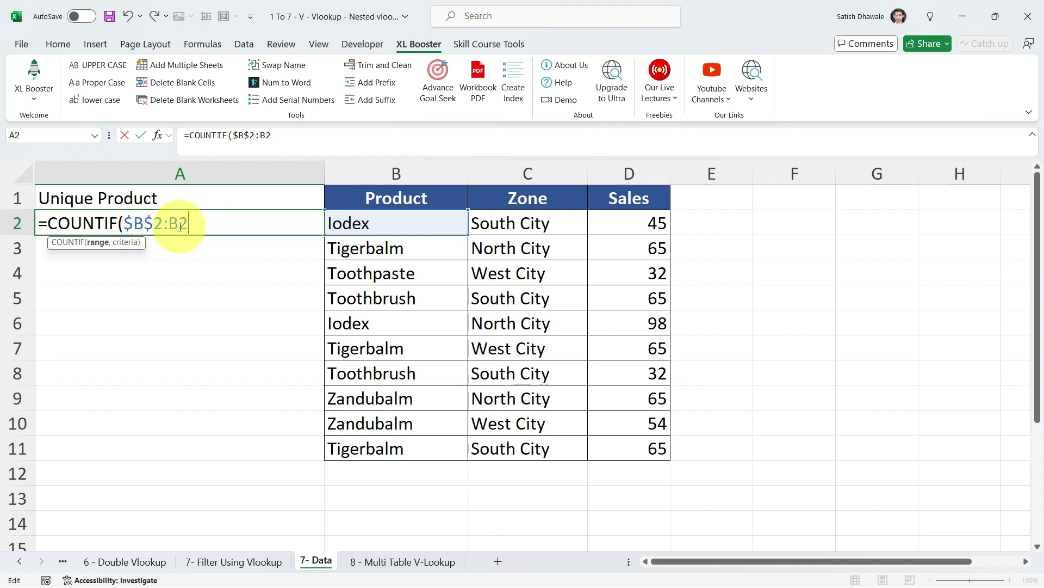
pyautogui.moveTo(168, 223); pyautogui.dragTo(197, 223)
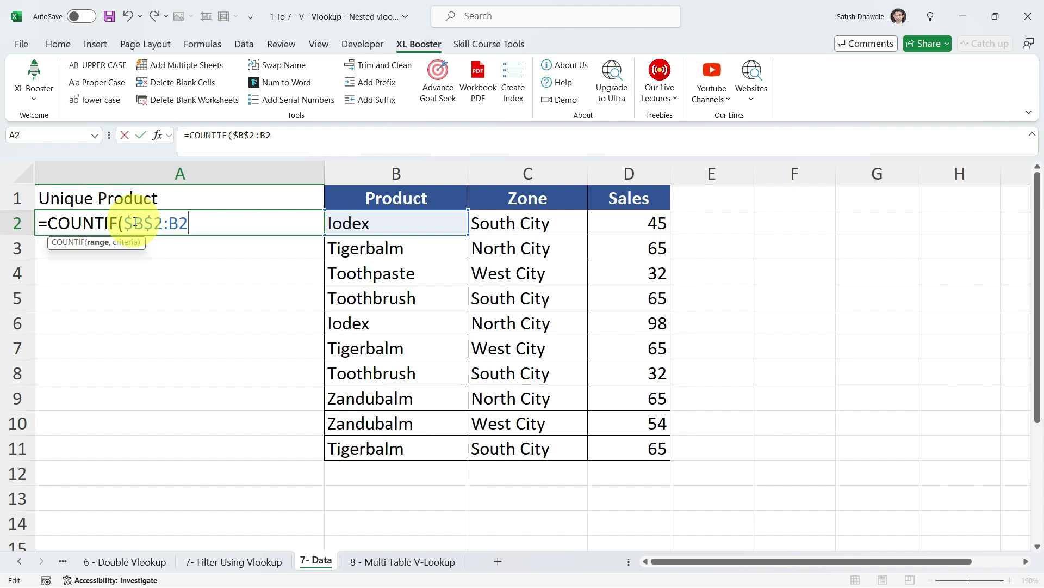
# Complete the COUNTIF formula in A2 with B2 as its criteria and fill it down through A11
pyautogui.write(',')
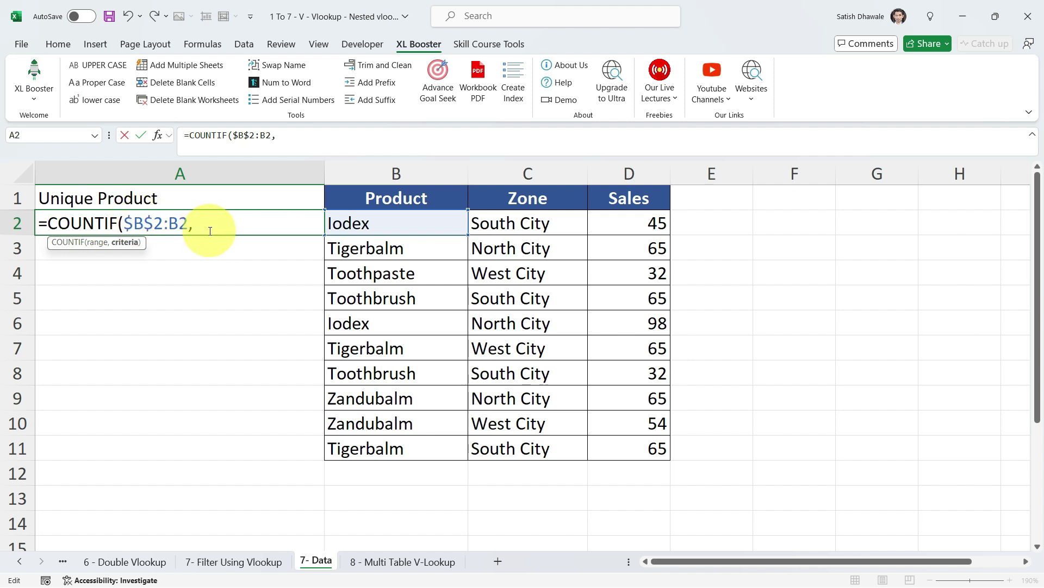
pyautogui.click(352, 223)
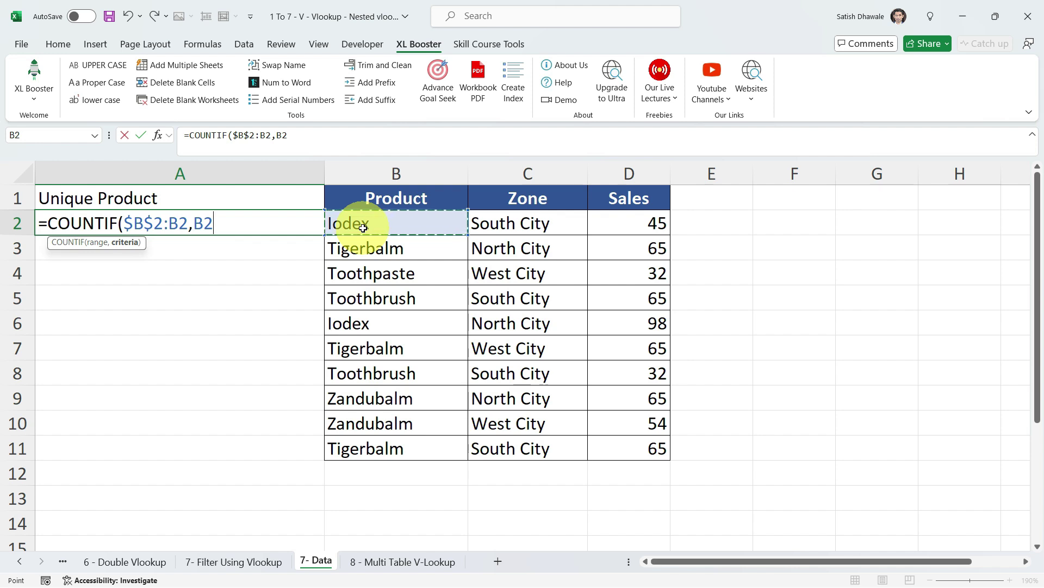
pyautogui.press('Return')
pyautogui.click(304, 222)
pyautogui.moveTo(326, 235); pyautogui.dragTo(334, 456)
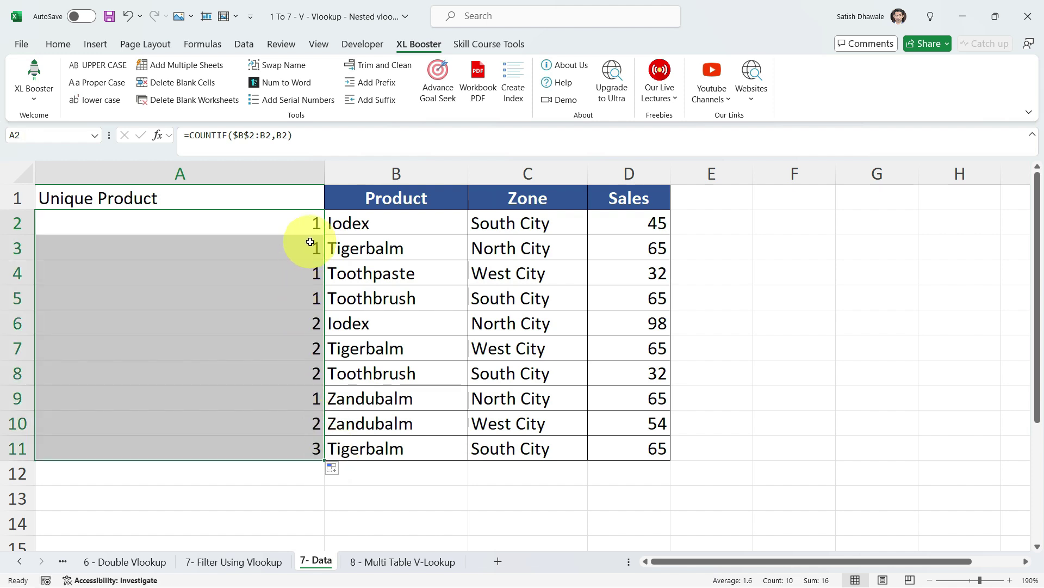
# Compare the occurrence numbers in column A with the product names in rows 2 to 6
pyautogui.moveTo(329, 224); pyautogui.dragTo(290, 228)
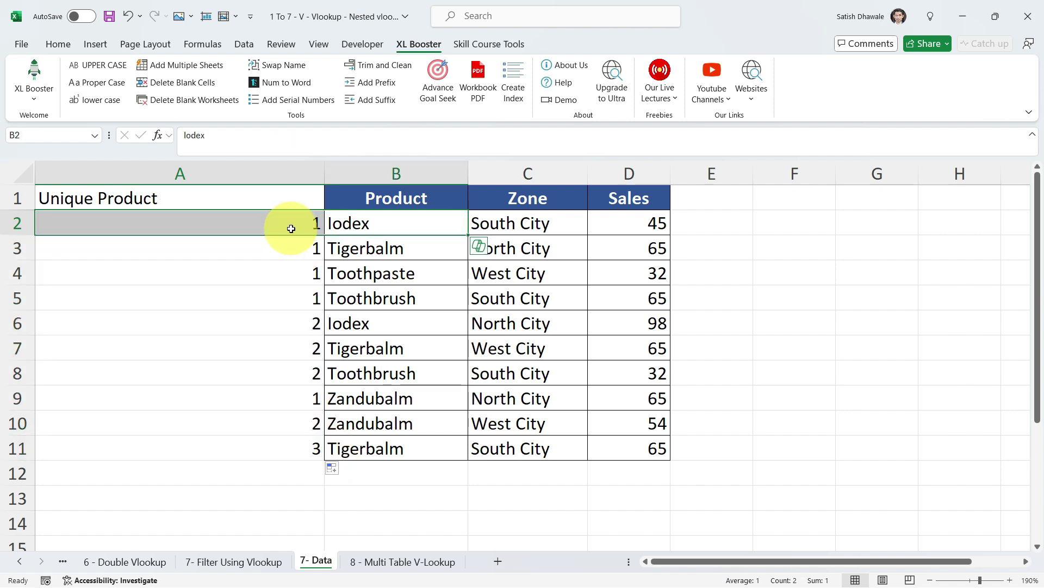
pyautogui.moveTo(355, 246); pyautogui.dragTo(304, 249)
pyautogui.moveTo(380, 272); pyautogui.dragTo(289, 276)
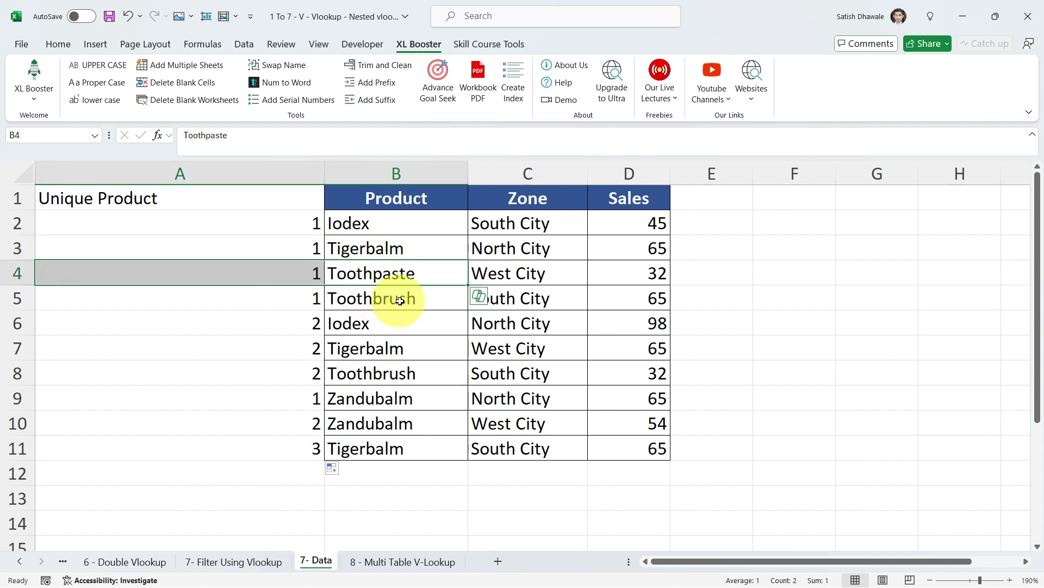
pyautogui.click(381, 303)
pyautogui.moveTo(381, 303); pyautogui.dragTo(288, 303)
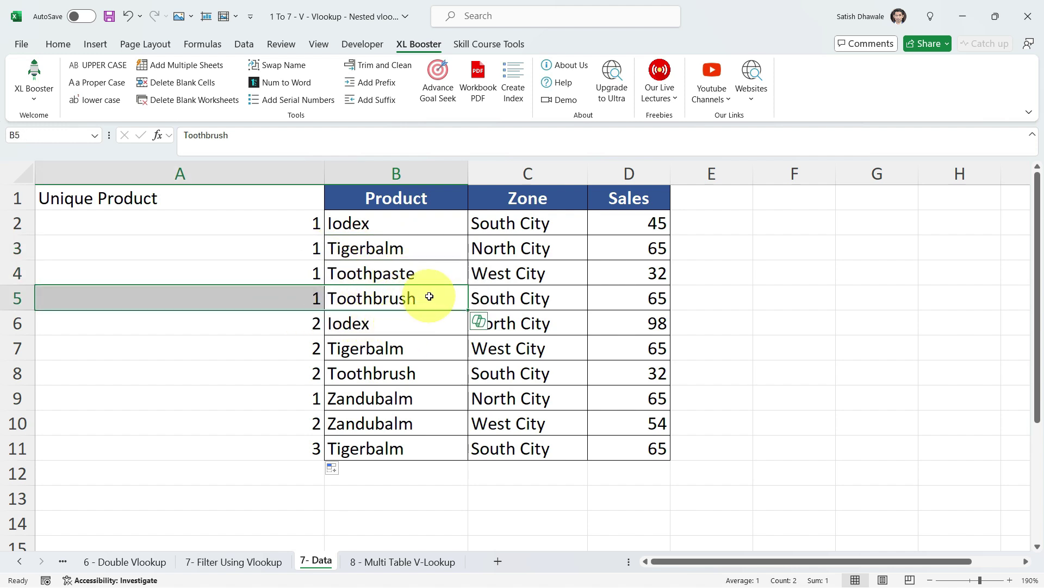
pyautogui.moveTo(397, 320); pyautogui.dragTo(312, 326)
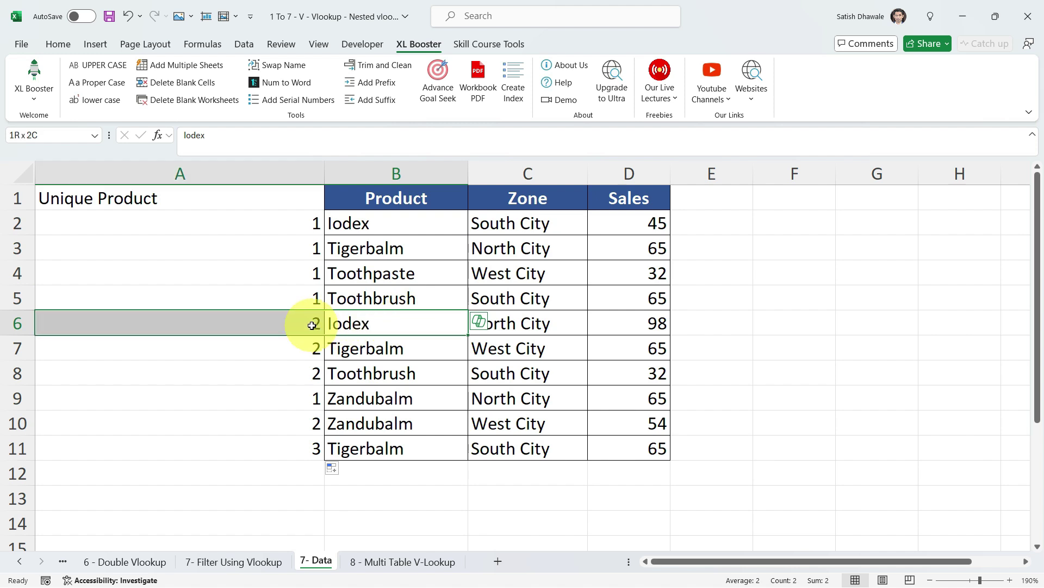
pyautogui.moveTo(384, 226); pyautogui.dragTo(331, 327)
# Examine the range and criteria references of the COUNTIF formula in A6 and review the numbers in A2:A11
pyautogui.click(280, 326)
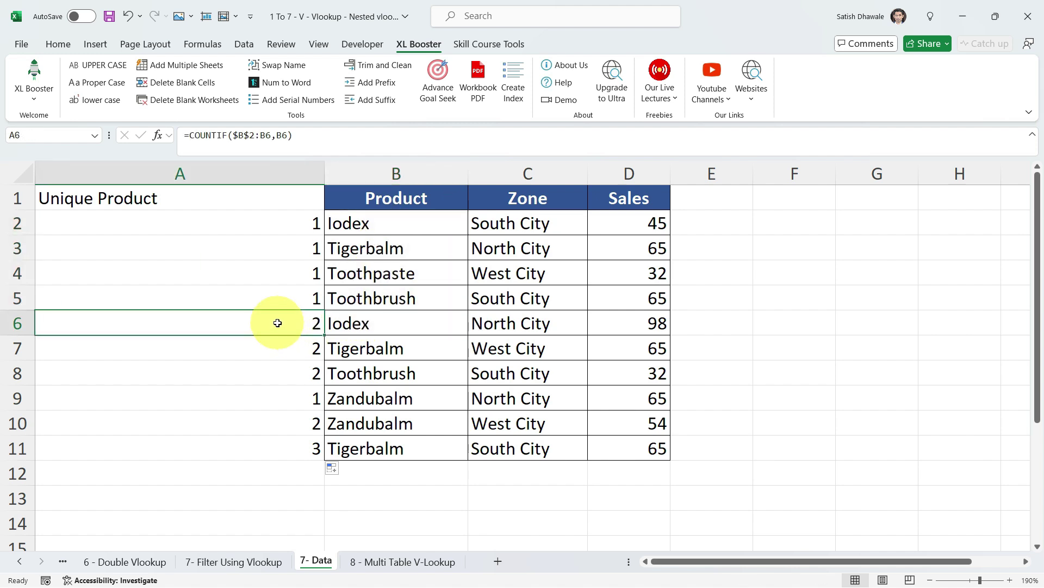
pyautogui.doubleClick(277, 322)
pyautogui.moveTo(125, 323); pyautogui.dragTo(188, 323)
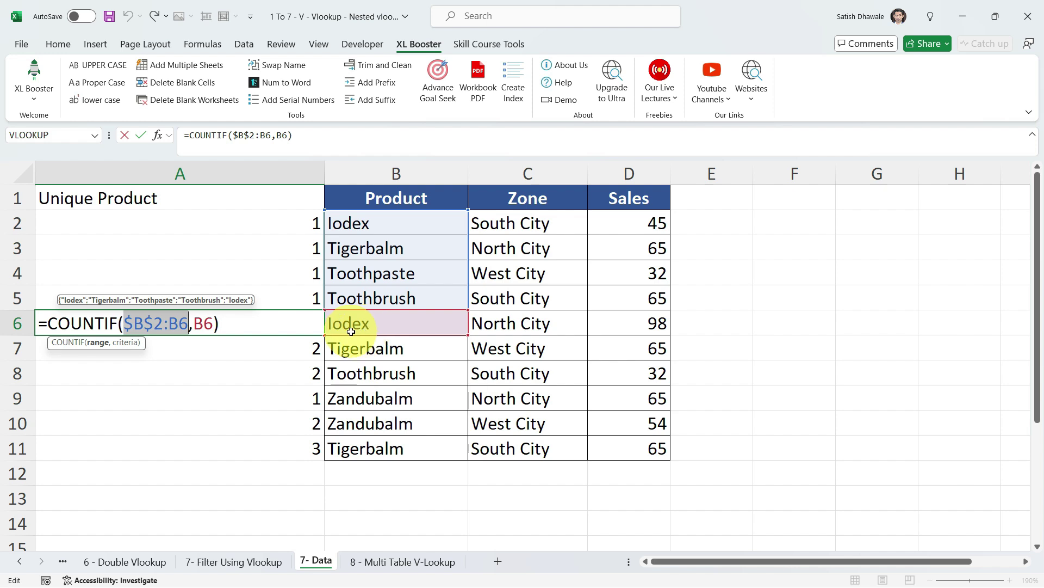
pyautogui.doubleClick(204, 324)
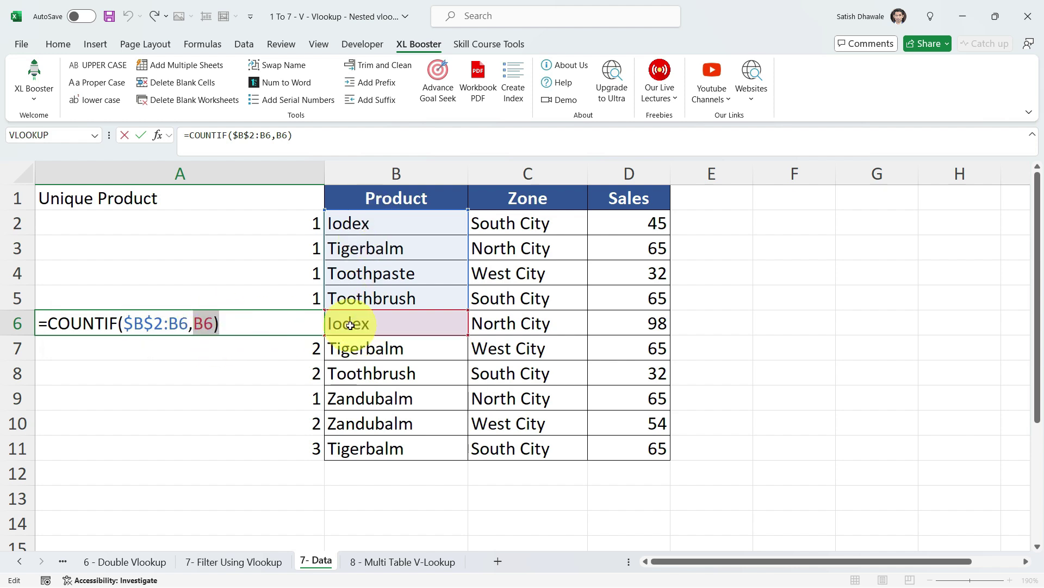
pyautogui.press('Return')
pyautogui.click(289, 323)
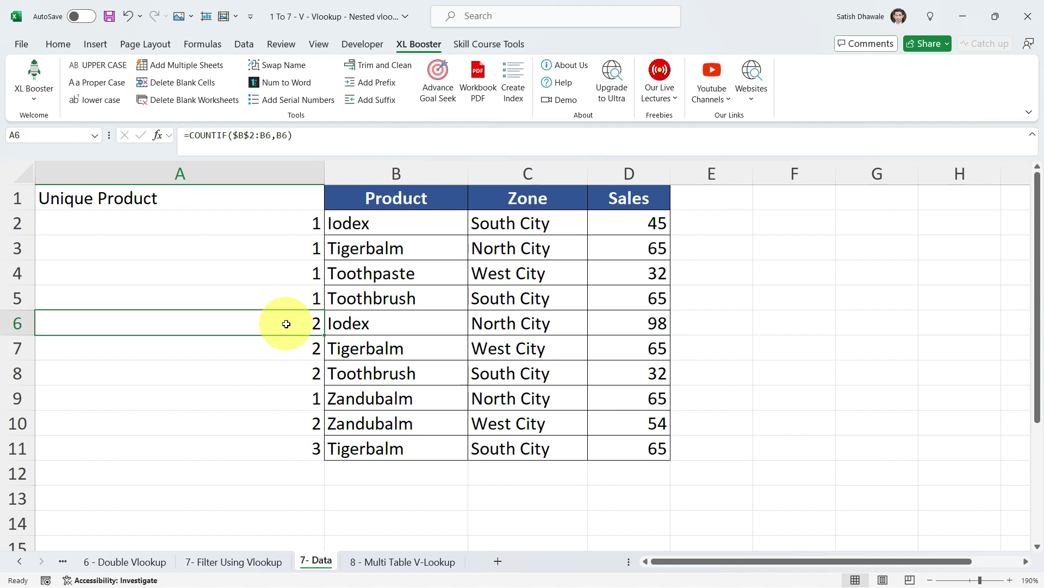
pyautogui.moveTo(300, 229); pyautogui.dragTo(303, 447)
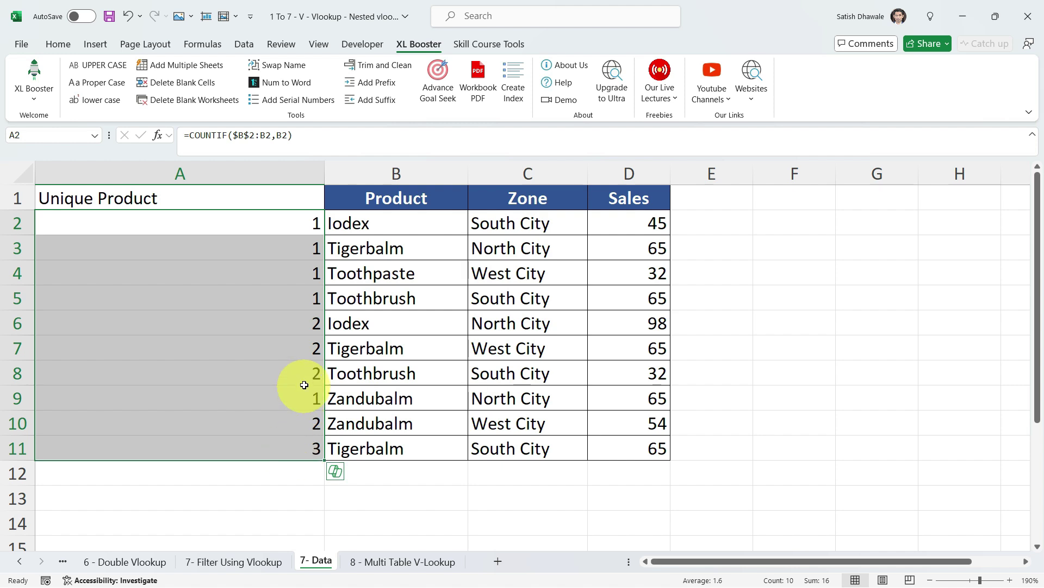
# Prefix the A2 formula with the product name, making it =B2&COUNTIF($B$2:B2,B2), and fill it down through A11
pyautogui.doubleClick(291, 222)
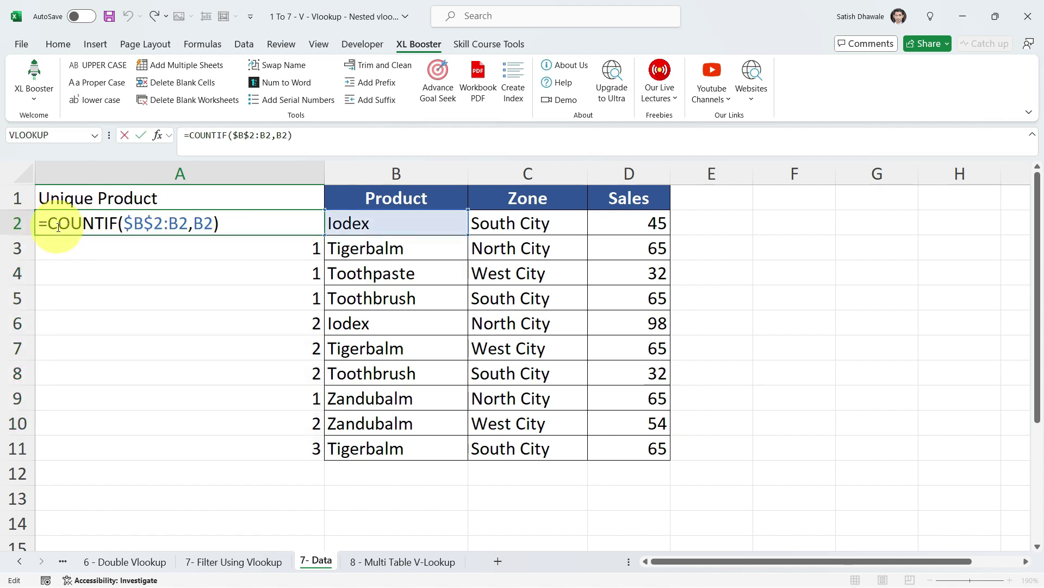
pyautogui.click(339, 223)
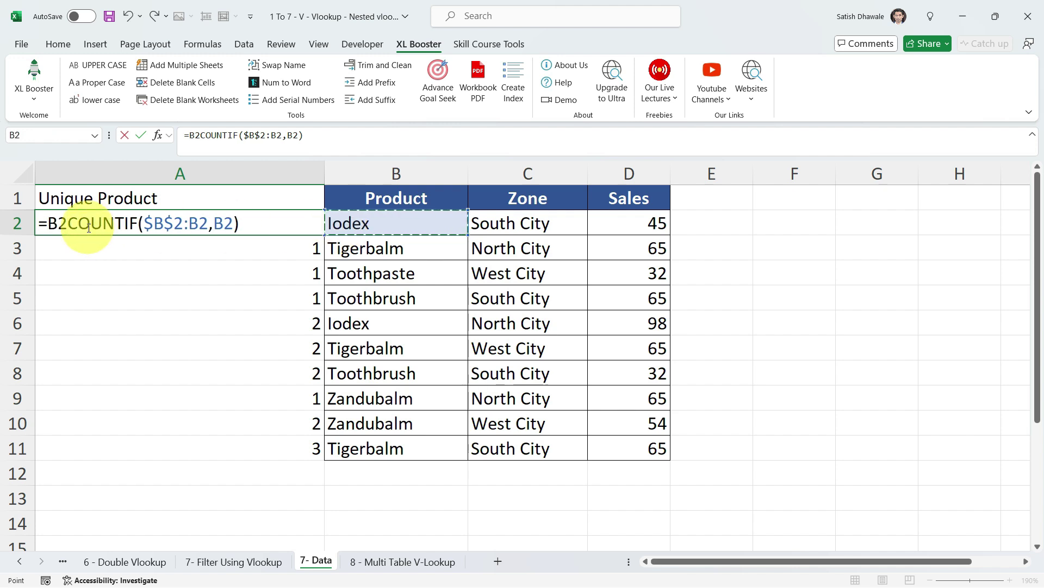
pyautogui.write('&')
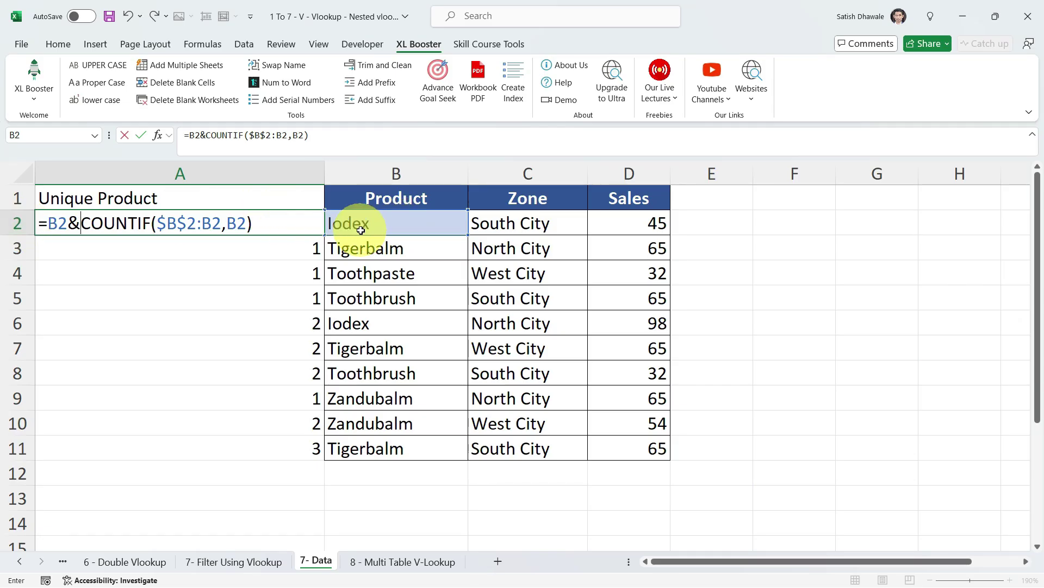
pyautogui.press('Return')
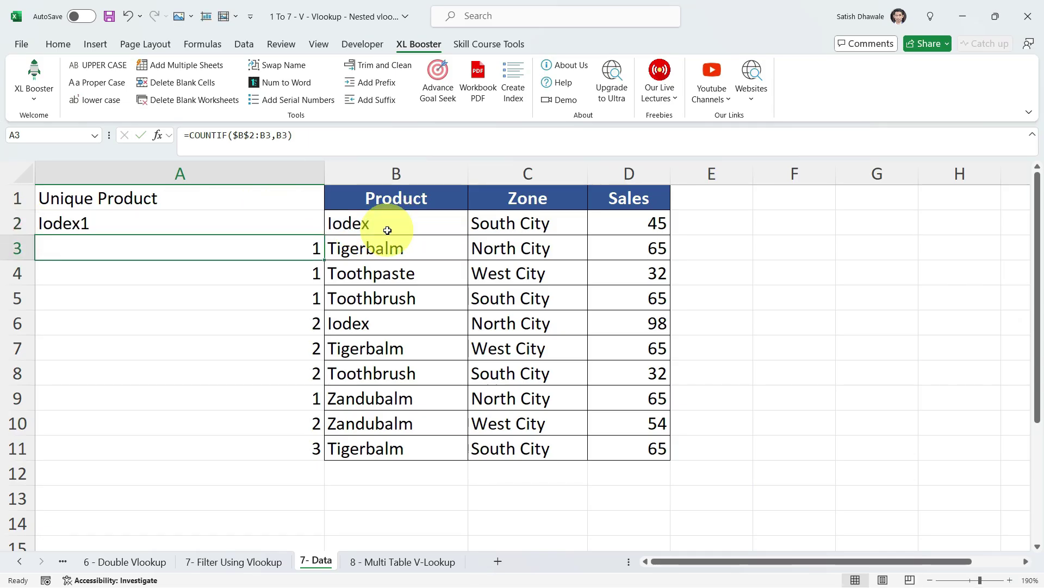
pyautogui.click(321, 233)
pyautogui.moveTo(326, 235); pyautogui.dragTo(320, 456)
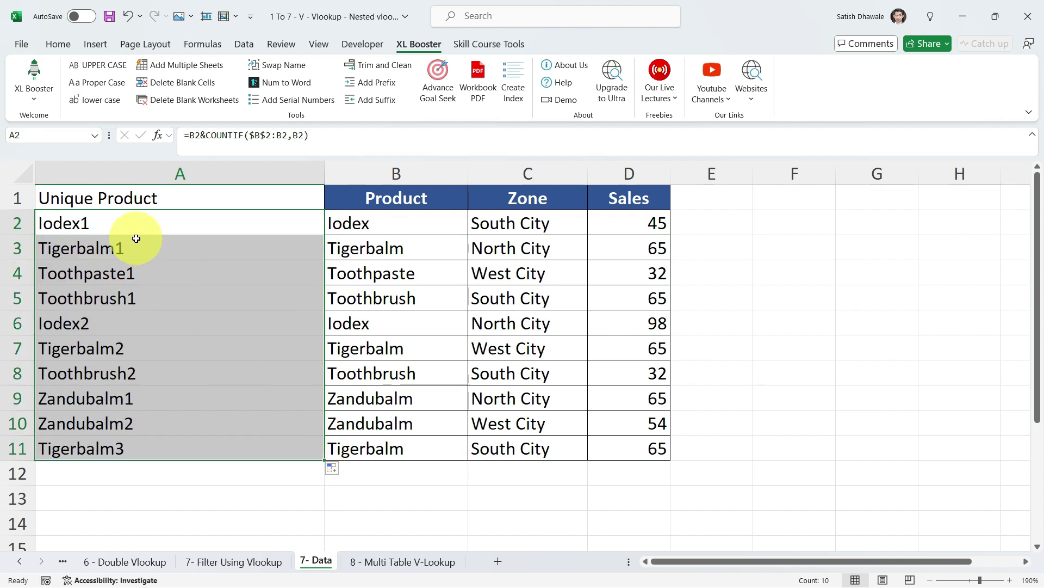
# Review the product name and number combinations in the Unique Product column, A2:A11
pyautogui.click(86, 223)
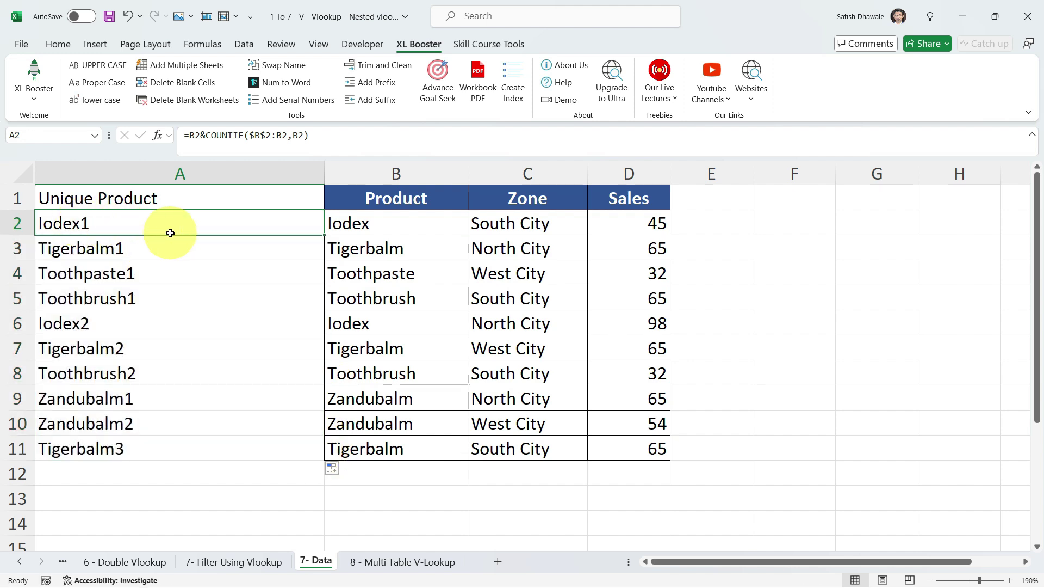
pyautogui.click(143, 248)
pyautogui.click(158, 275)
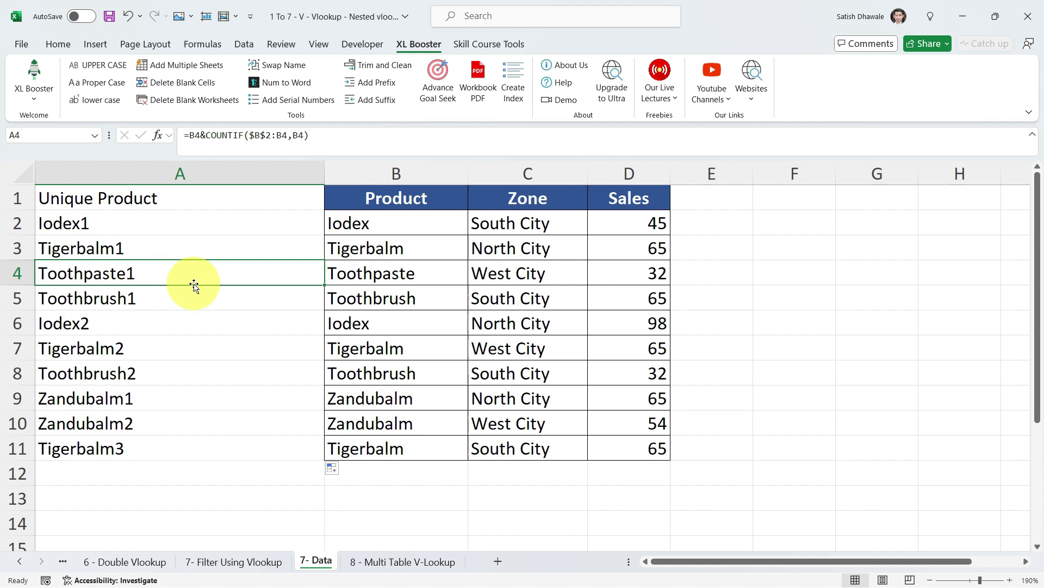
pyautogui.click(157, 299)
pyautogui.click(147, 329)
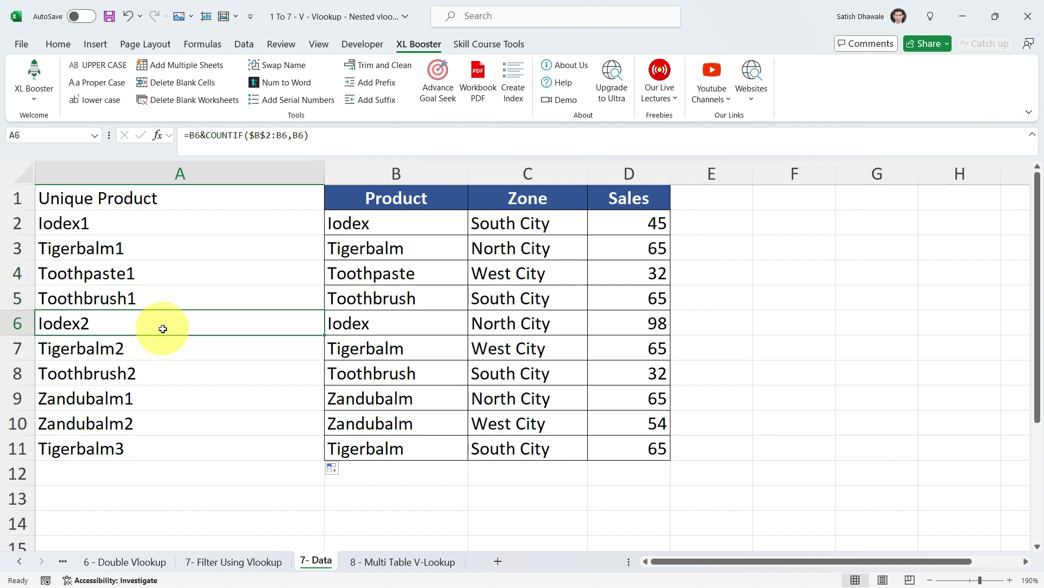
pyautogui.moveTo(177, 222); pyautogui.dragTo(171, 449)
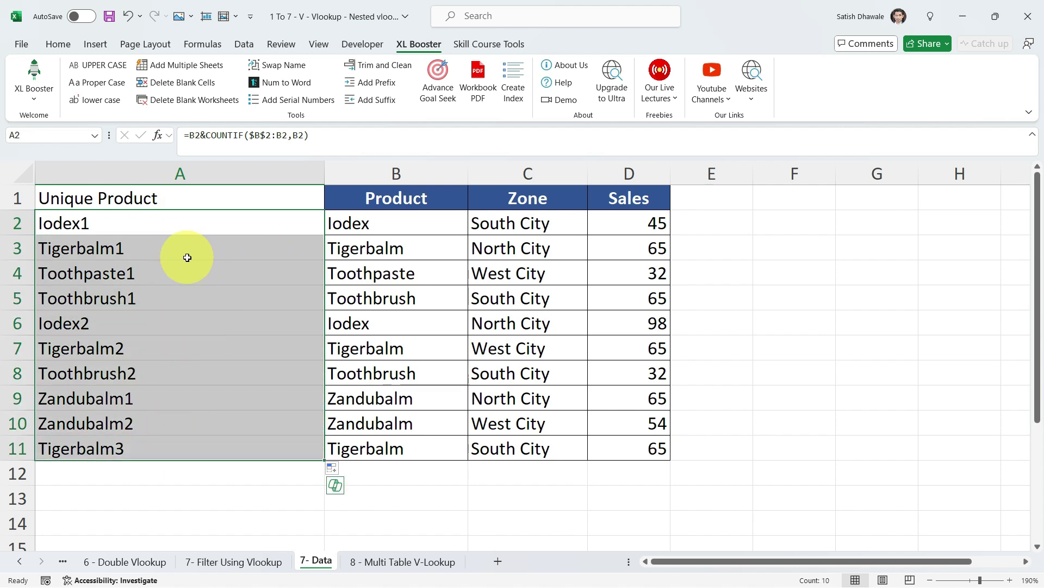
# Autofit column A to its contents and review the table A1:D11 with its Product and Unique Product columns
pyautogui.doubleClick(325, 175)
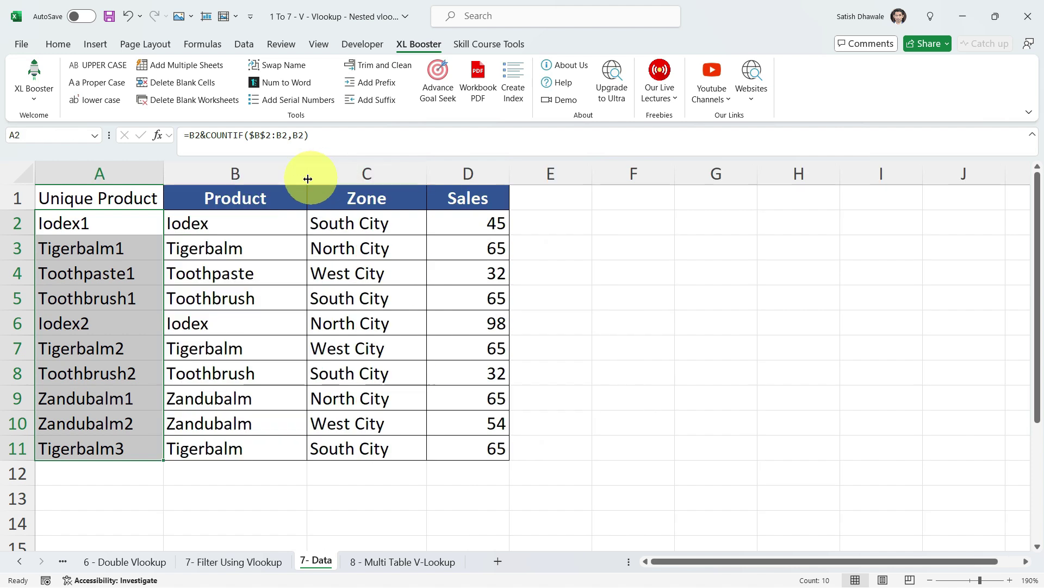
pyautogui.moveTo(144, 201); pyautogui.dragTo(440, 444)
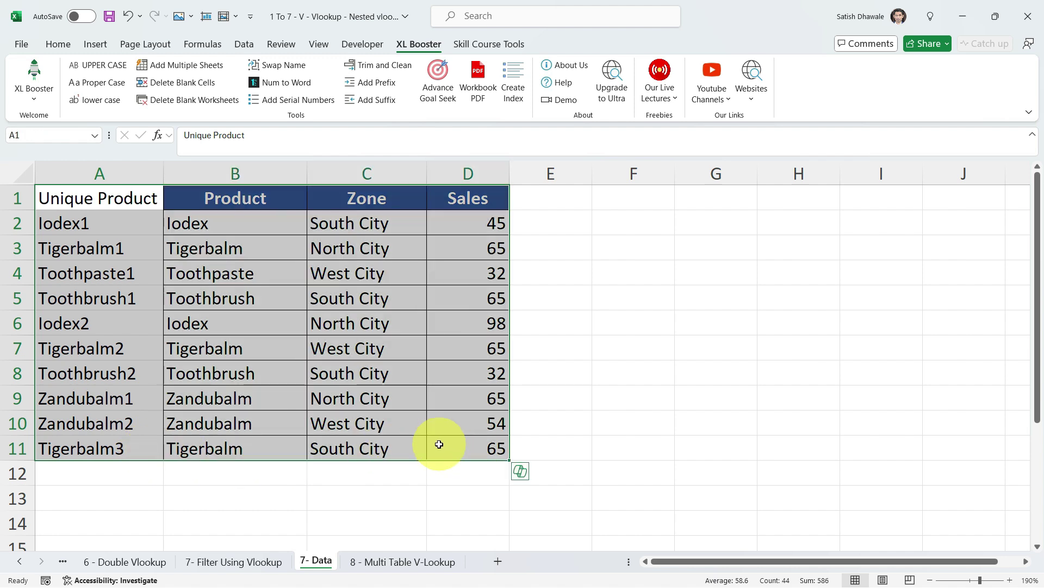
pyautogui.moveTo(256, 224); pyautogui.dragTo(265, 448)
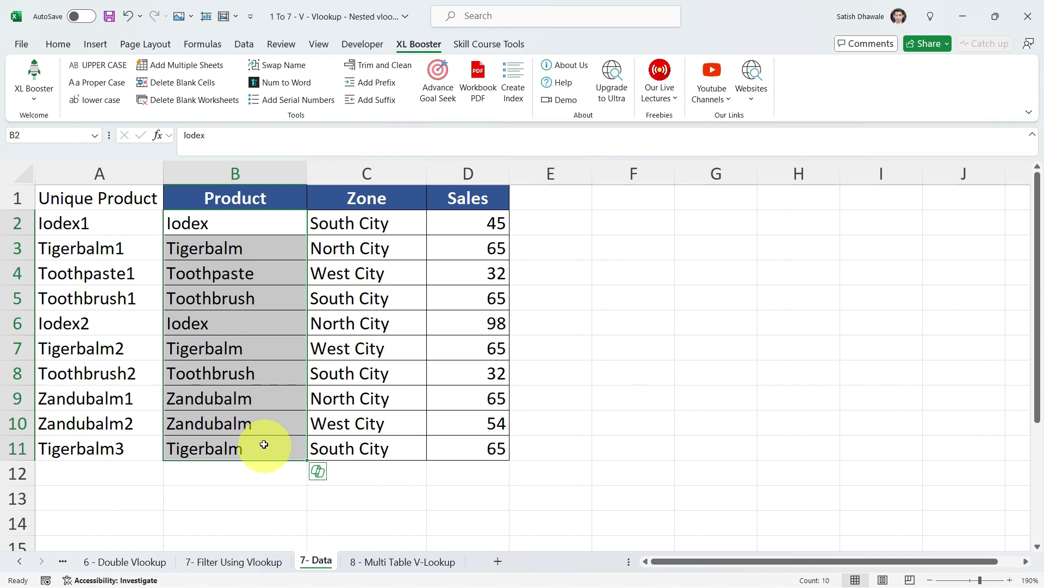
pyautogui.moveTo(134, 201); pyautogui.dragTo(145, 440)
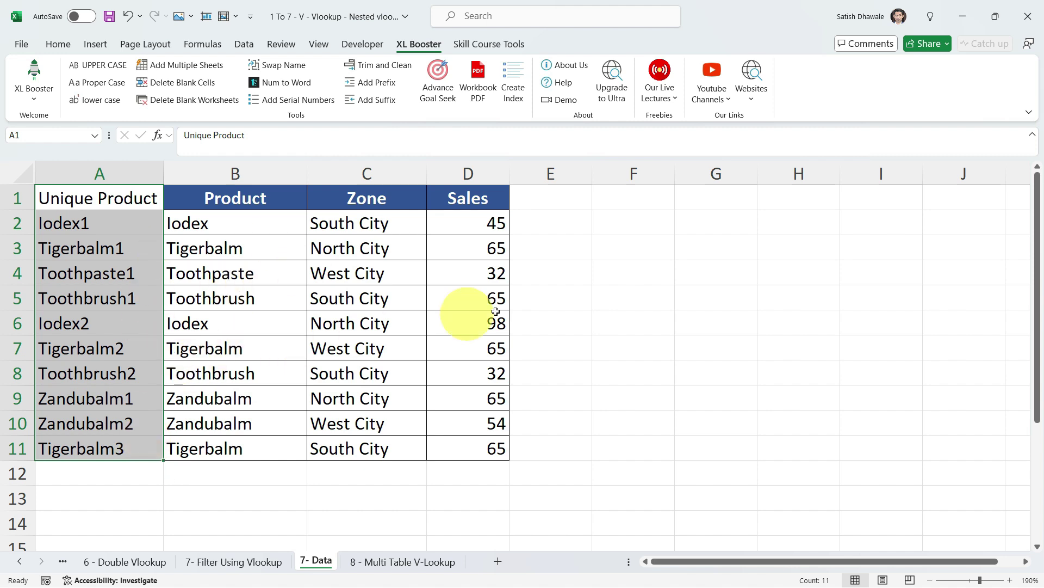
# Start a data validation rule for cell G3 that allows a List
pyautogui.click(713, 244)
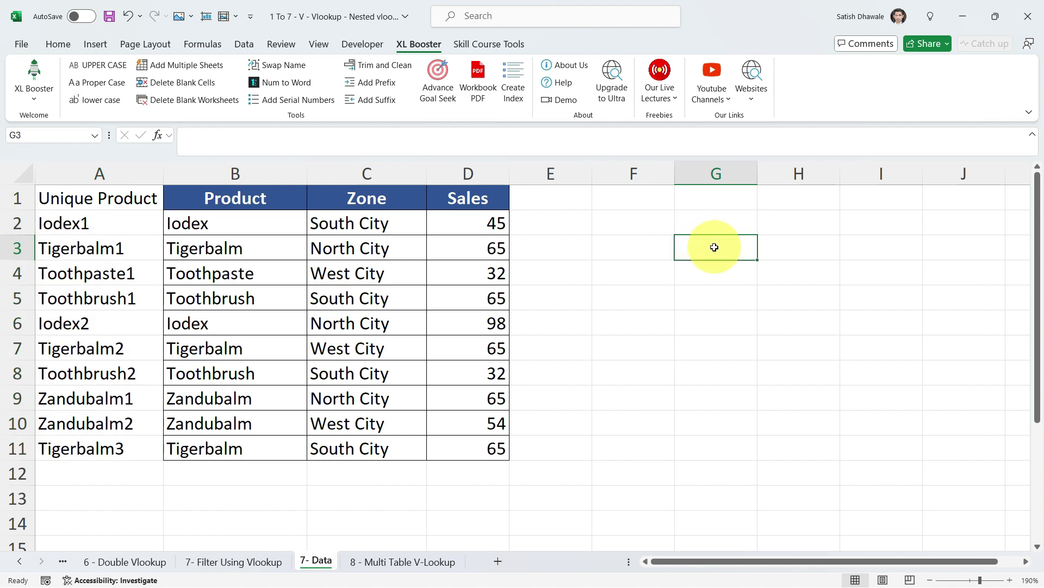
pyautogui.click(246, 43)
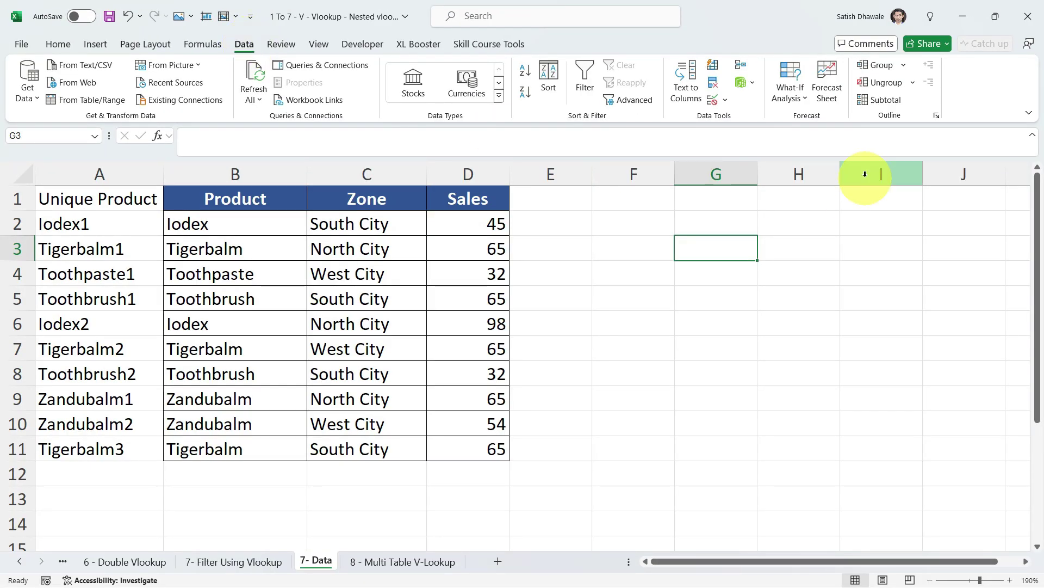
pyautogui.click(726, 100)
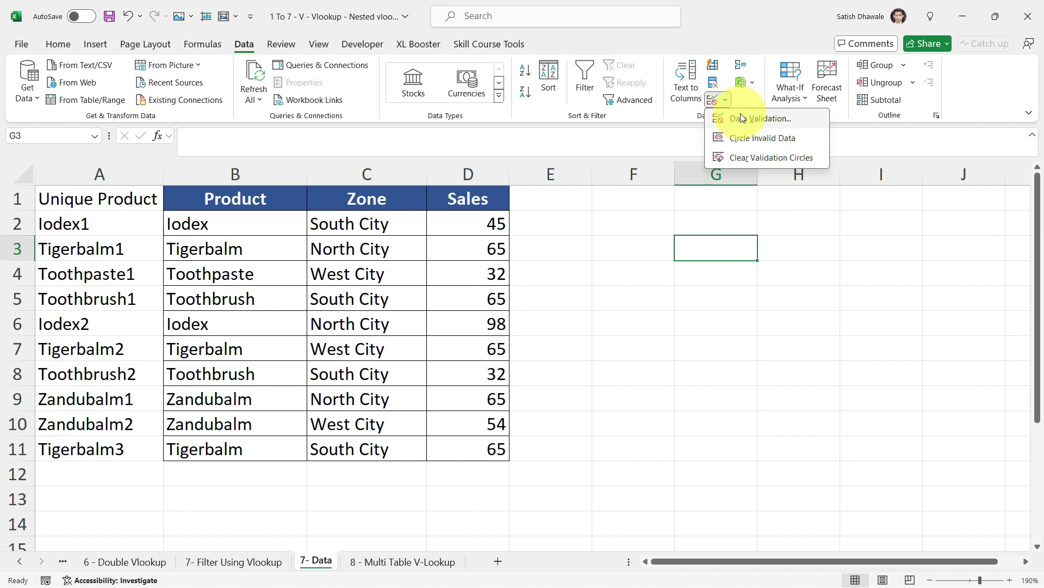
pyautogui.click(742, 120)
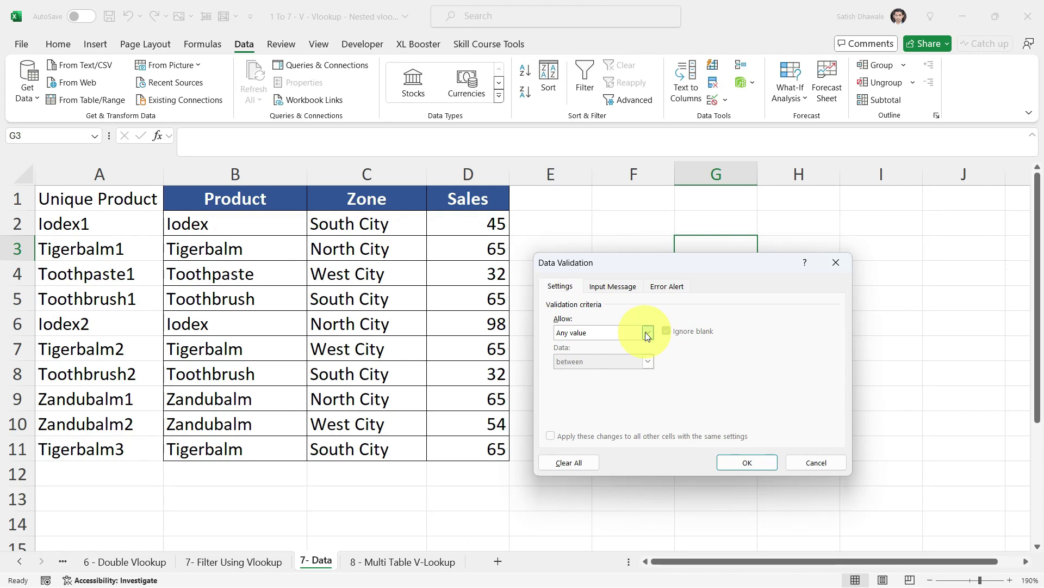
pyautogui.click(652, 333)
pyautogui.click(512, 420)
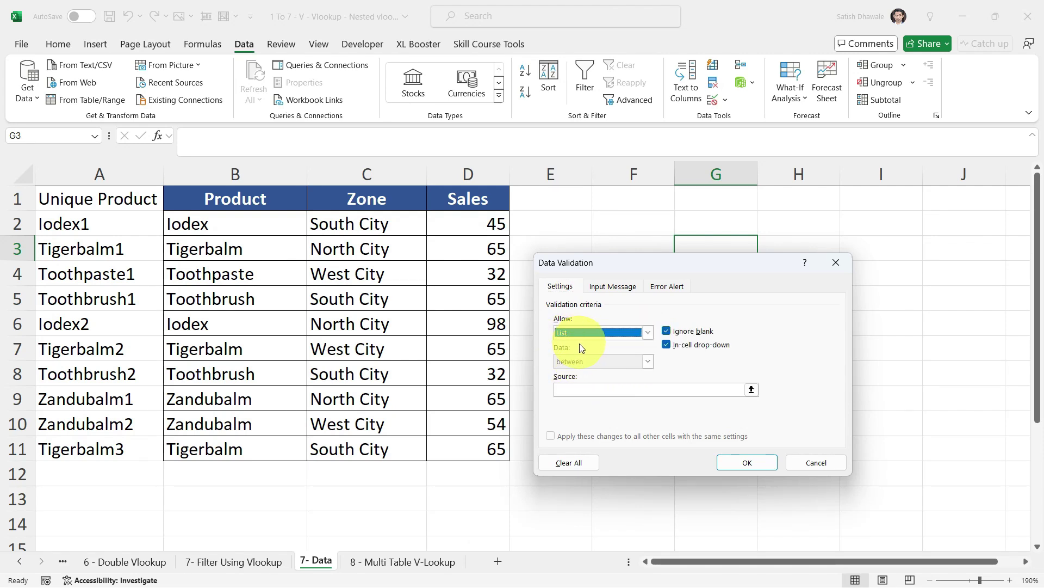
# Apply =$B$2:$B$11 as the source of G3's validation list and choose Tigerbalm from its drop-down
pyautogui.click(576, 391)
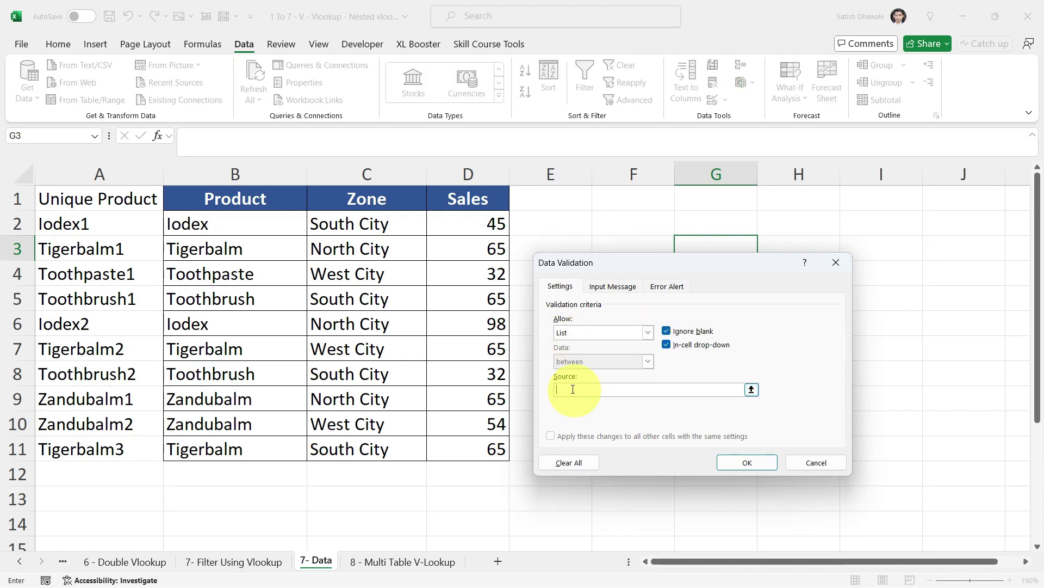
pyautogui.moveTo(203, 223); pyautogui.dragTo(228, 451)
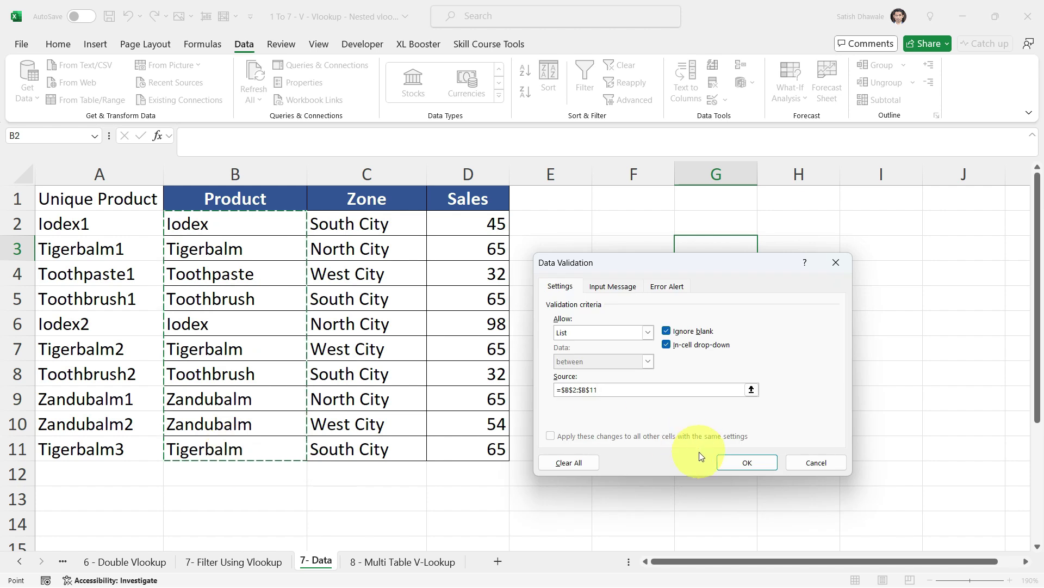
pyautogui.click(746, 462)
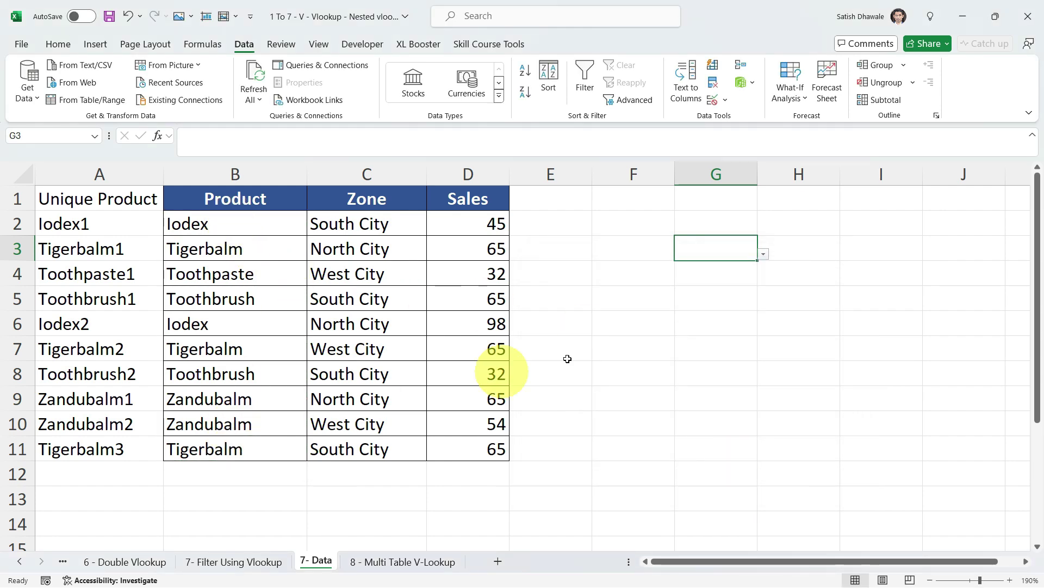
pyautogui.click(763, 254)
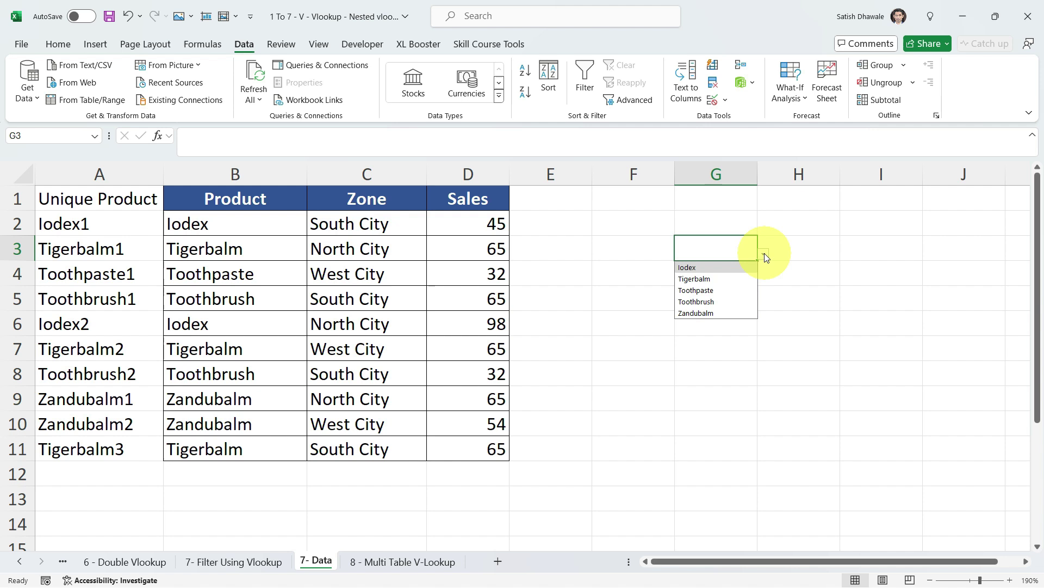
pyautogui.click(714, 282)
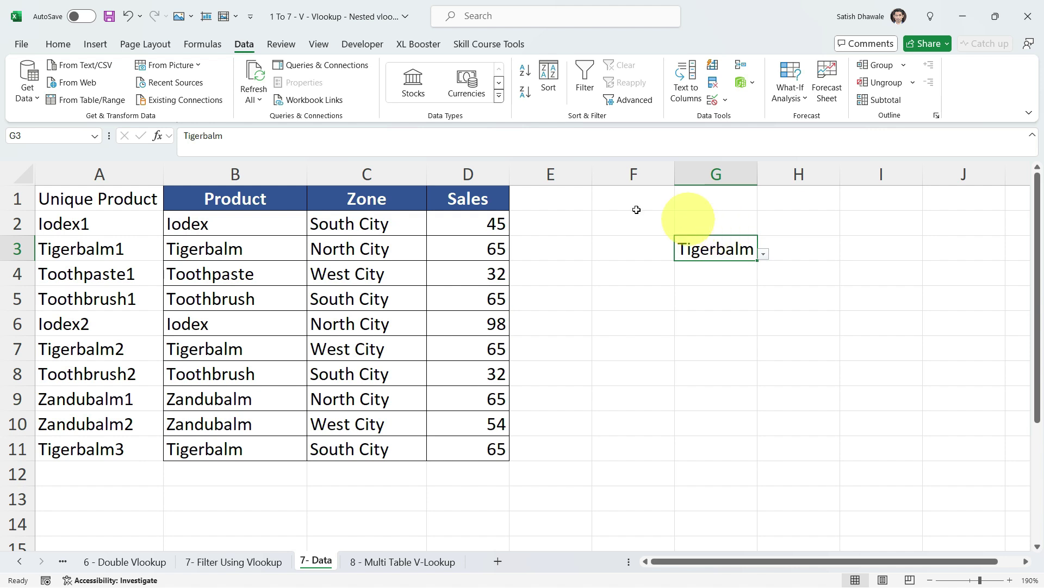
# Copy the Product header from B1 to G2, above the drop-down cell
pyautogui.click(280, 197)
pyautogui.hotkey('ctrl', 'c')
pyautogui.click(704, 227)
pyautogui.hotkey('ctrl', 'v')
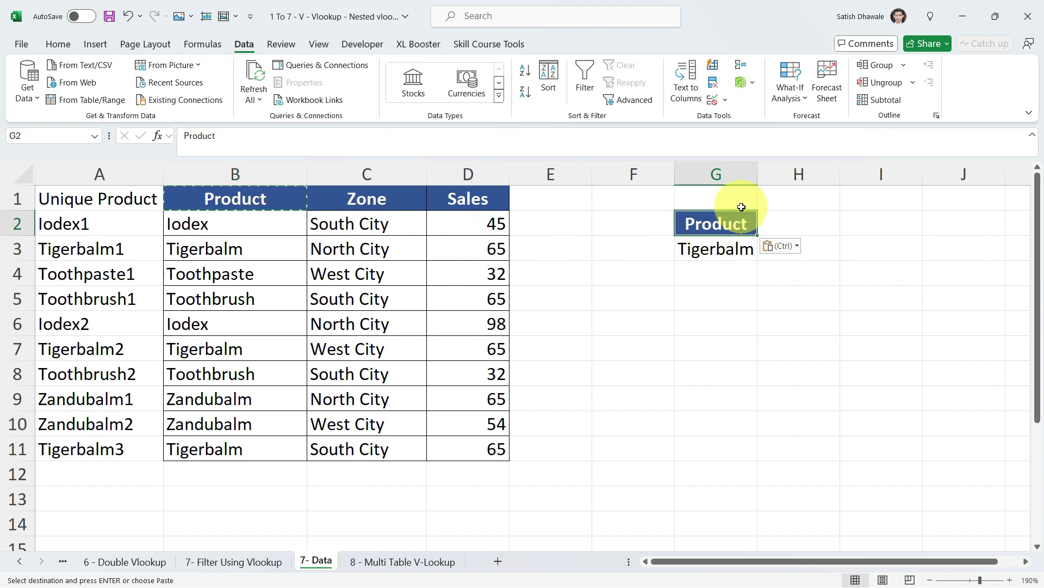
# Autofit column G to its contents and choose Toothpaste from G3's drop-down
pyautogui.doubleClick(755, 177)
pyautogui.click(730, 248)
pyautogui.click(772, 249)
pyautogui.click(726, 294)
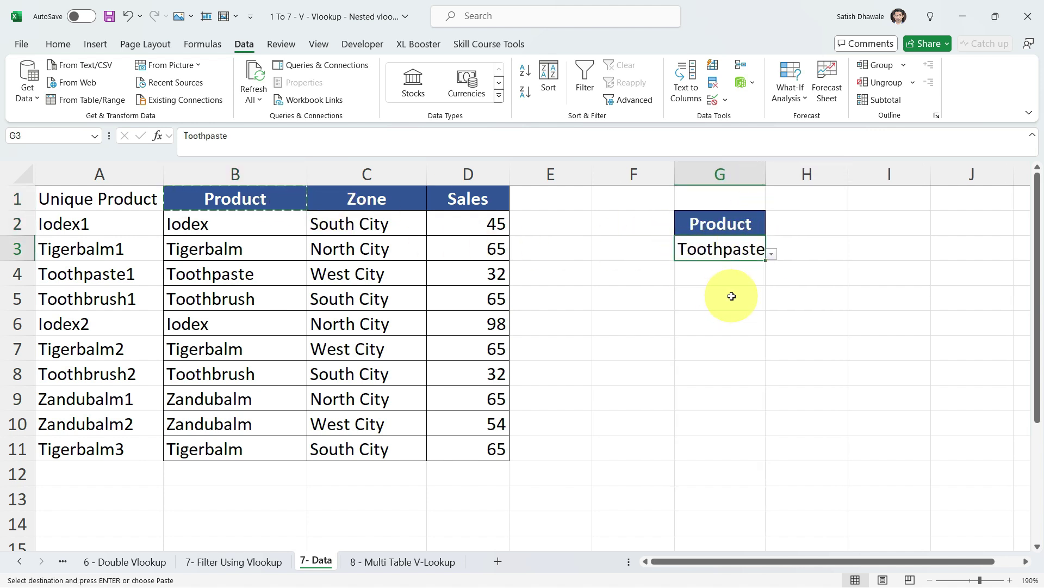
# Copy the Product, Zone and Sales headers from B1:D1 to G5:I5
pyautogui.click(718, 223)
pyautogui.click(302, 204)
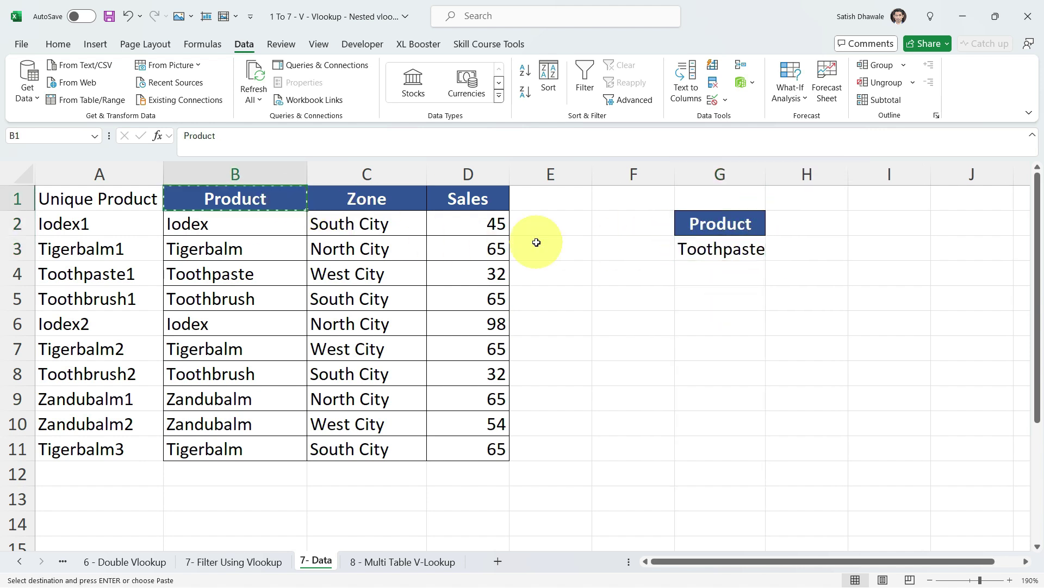
pyautogui.click(720, 227)
pyautogui.moveTo(246, 196); pyautogui.dragTo(460, 212)
pyautogui.hotkey('ctrl', 'c')
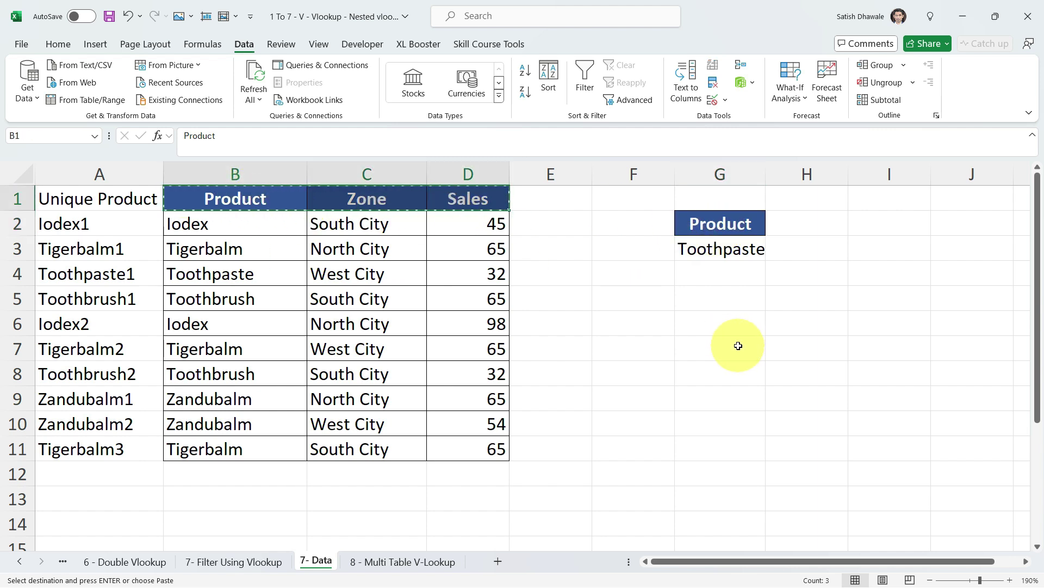
pyautogui.click(701, 298)
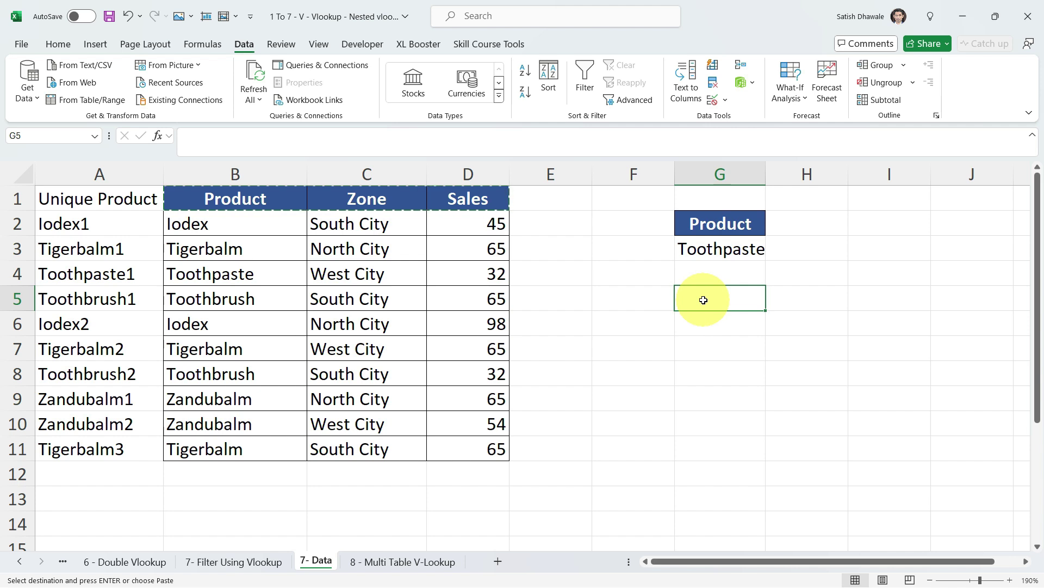
pyautogui.hotkey('ctrl', 'v')
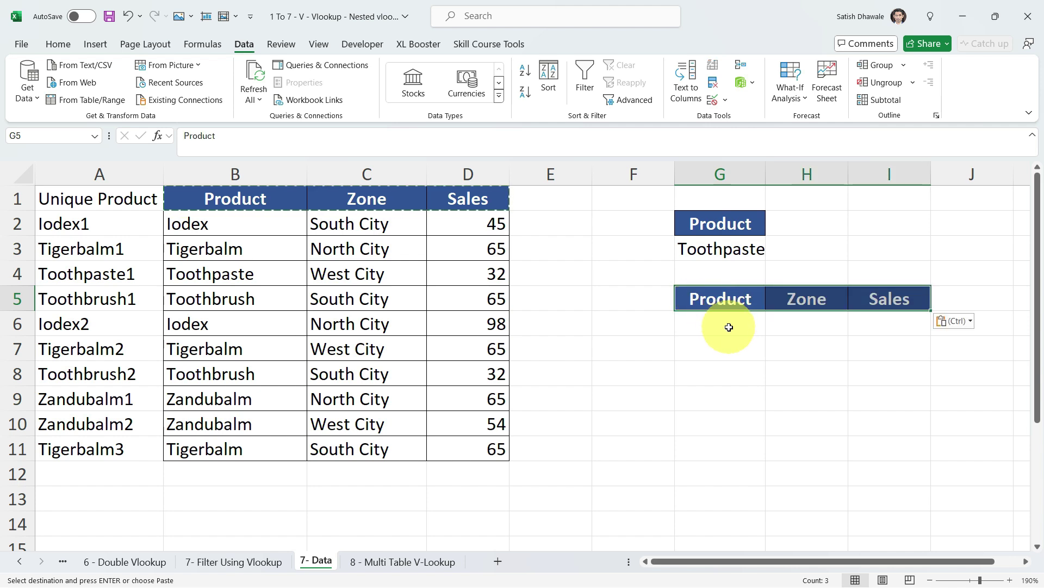
# Examine the drop-down cell G3, the empty result area below G5:I5, and the source table's Unique Product and Product columns
pyautogui.click(726, 328)
pyautogui.click(727, 248)
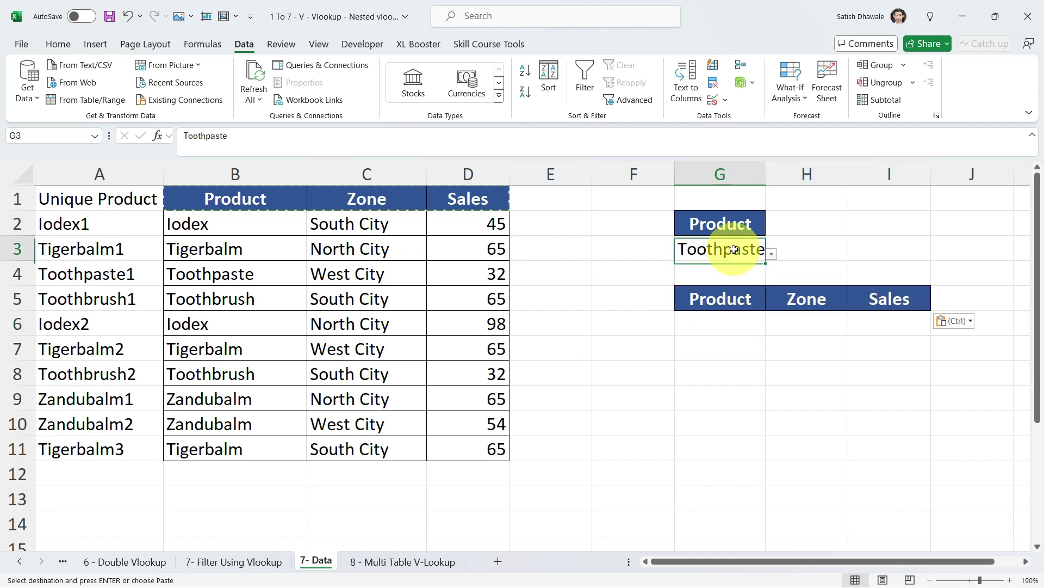
pyautogui.moveTo(724, 327); pyautogui.dragTo(905, 424)
pyautogui.moveTo(218, 223); pyautogui.dragTo(402, 448)
pyautogui.click(704, 325)
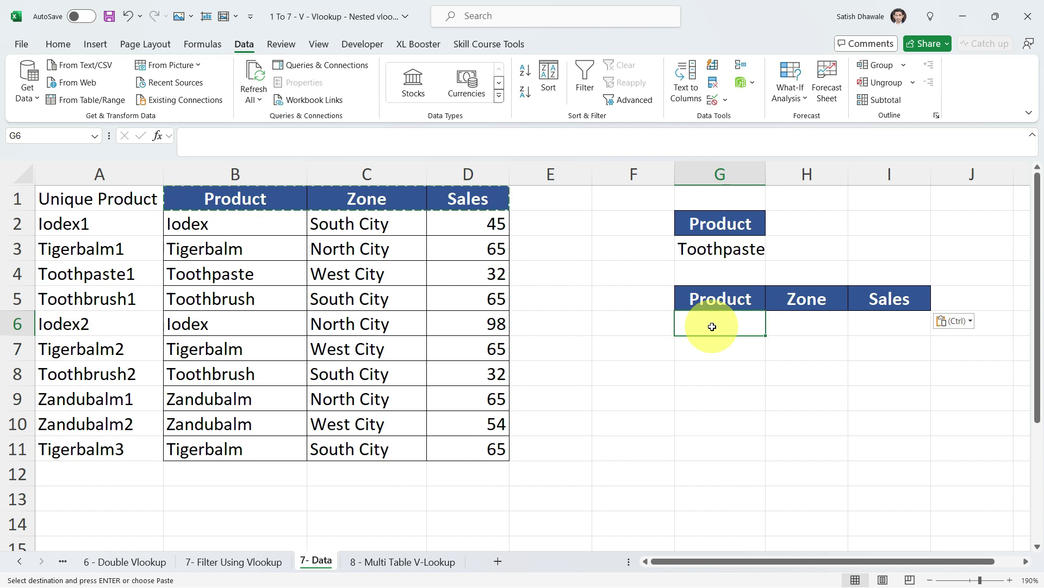
pyautogui.moveTo(128, 198); pyautogui.dragTo(161, 426)
pyautogui.moveTo(256, 225); pyautogui.dragTo(263, 425)
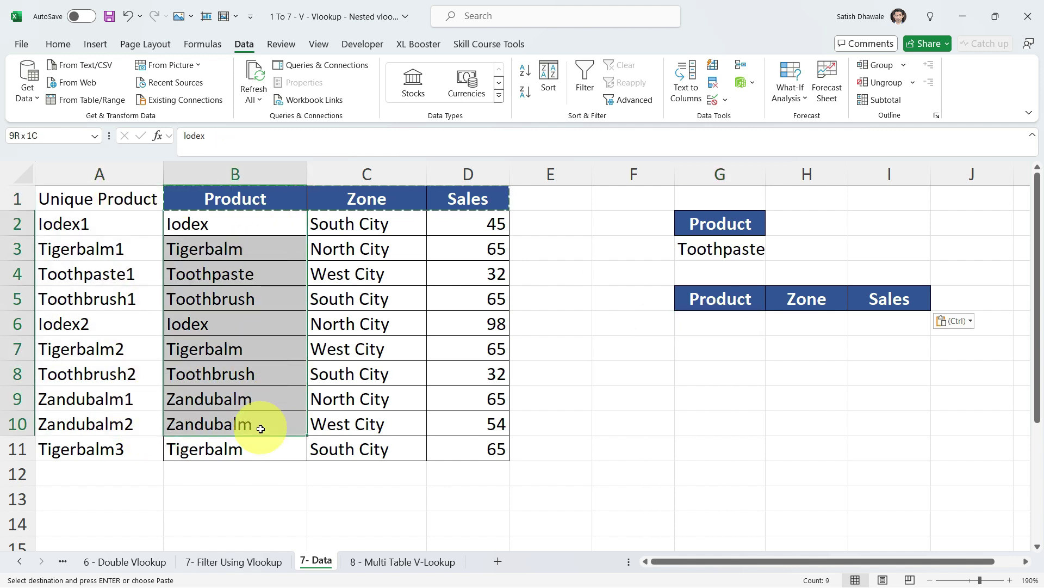
# Start a VLOOKUP formula in G6 with G3&1 as its lookup value
pyautogui.click(732, 333)
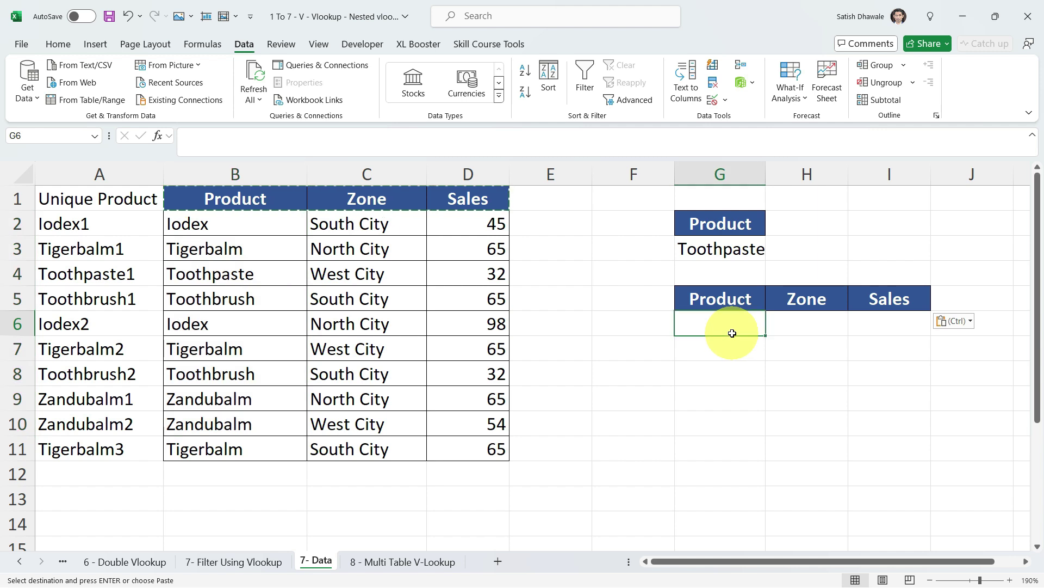
pyautogui.click(1026, 562)
pyautogui.click(1026, 561)
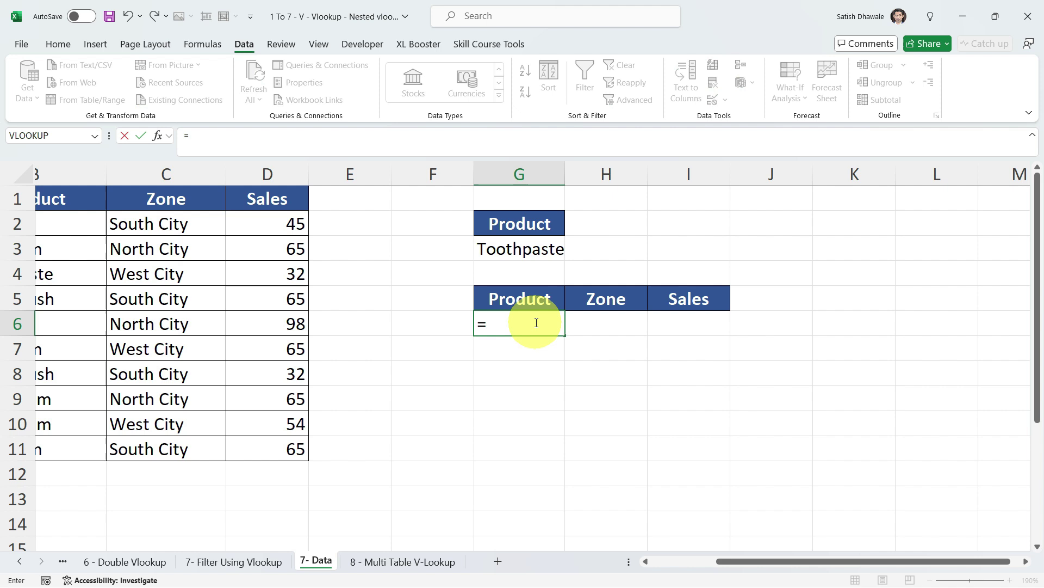
pyautogui.write('vlo')
pyautogui.press('Tab')
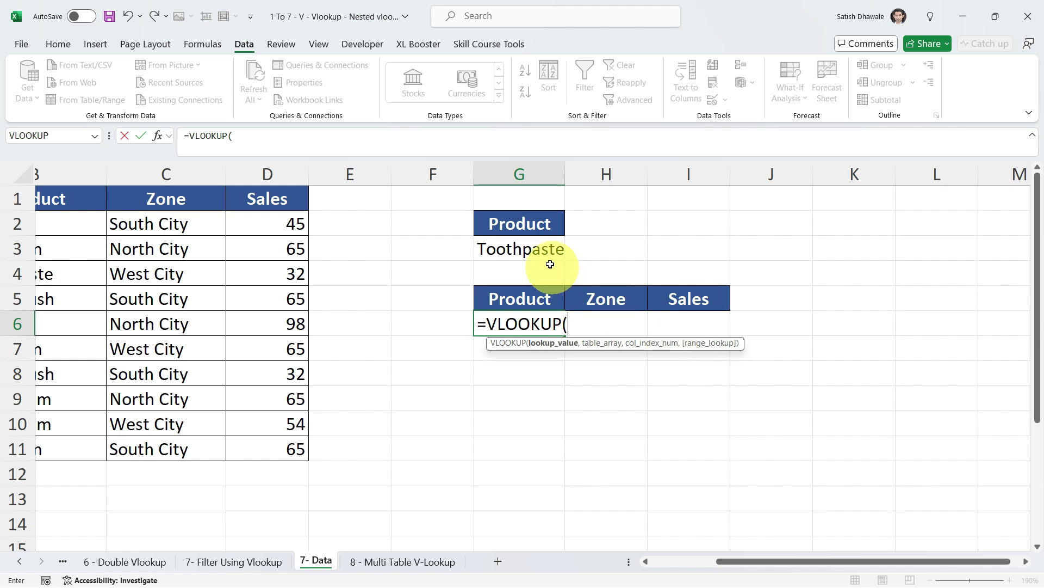
pyautogui.click(409, 145)
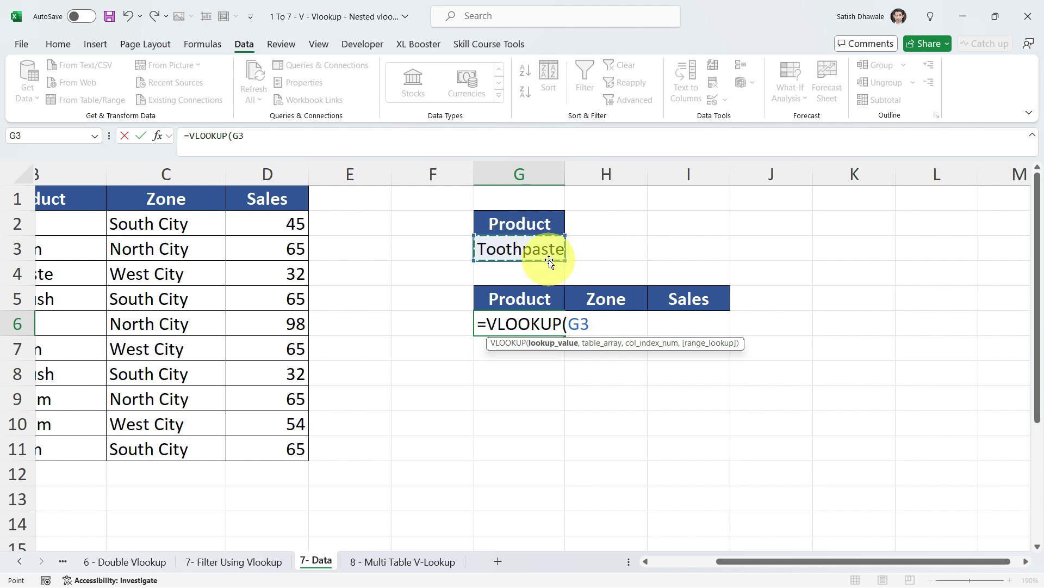
pyautogui.hscroll(-2, 550, 261)
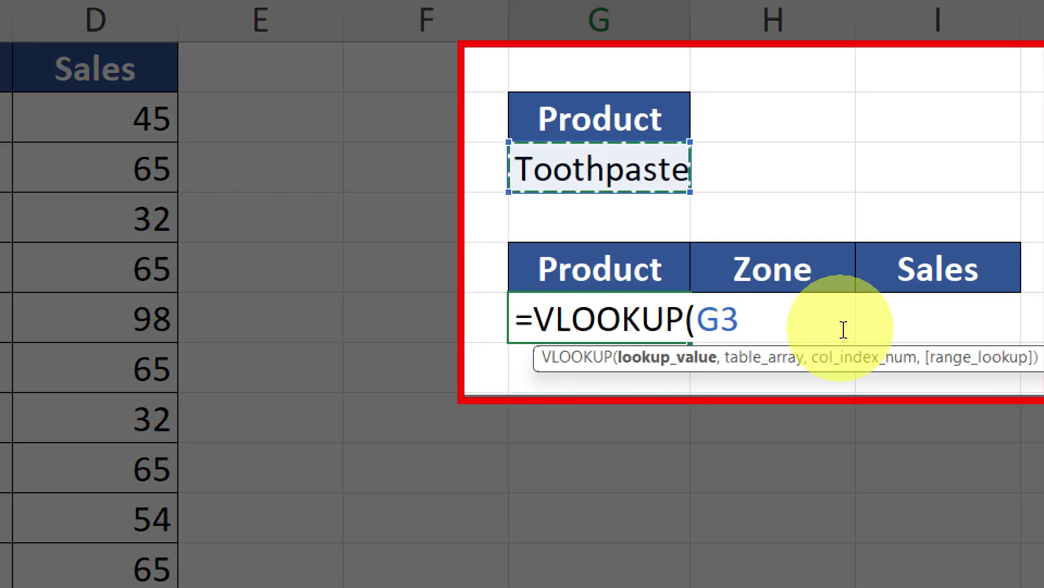
pyautogui.write('&')
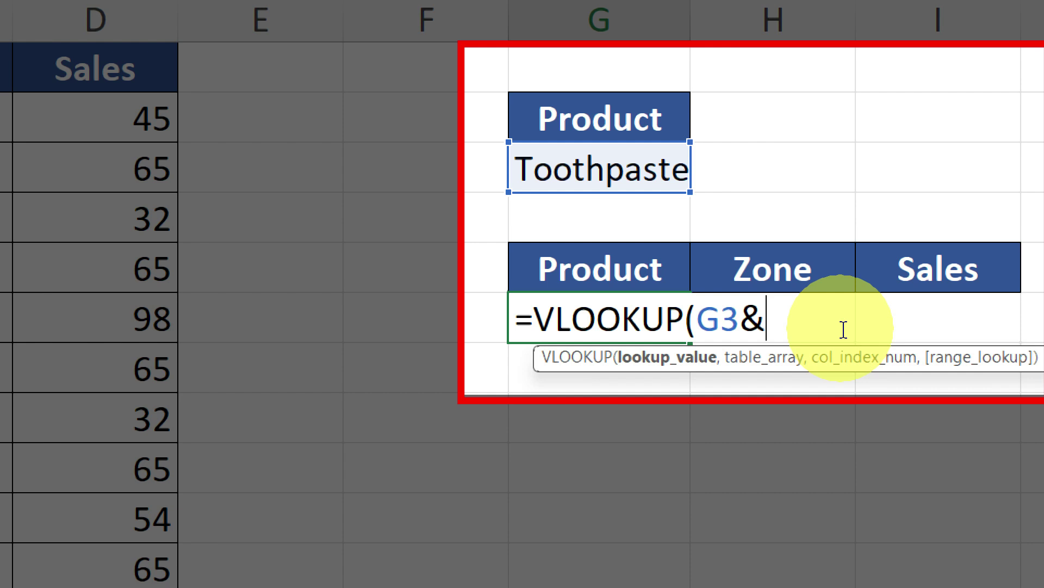
pyautogui.write('1')
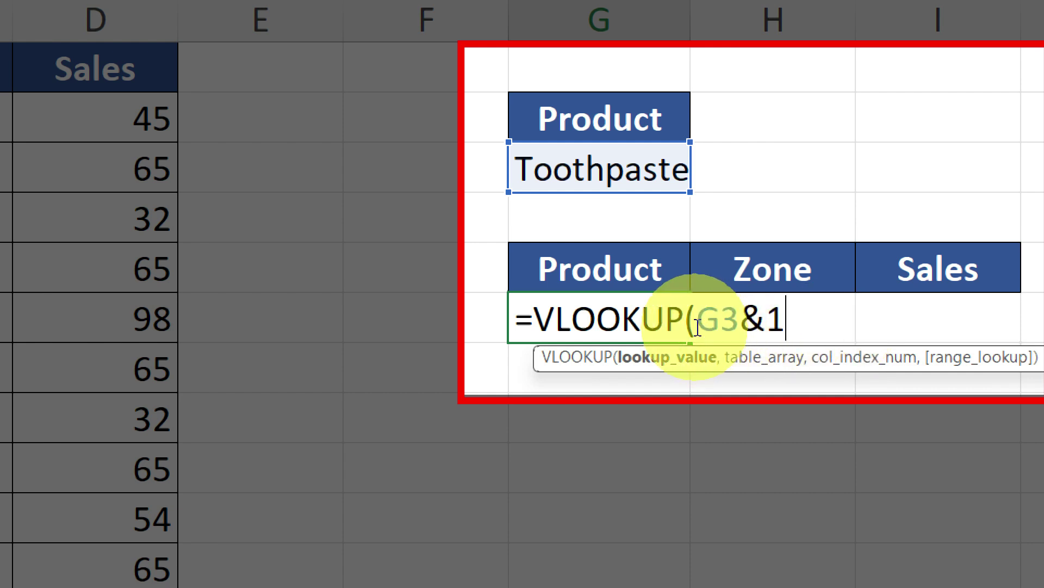
# Replace the 1 in G6's lookup value with ROW(), giving G3&ROW()
pyautogui.moveTo(700, 320); pyautogui.dragTo(795, 320)
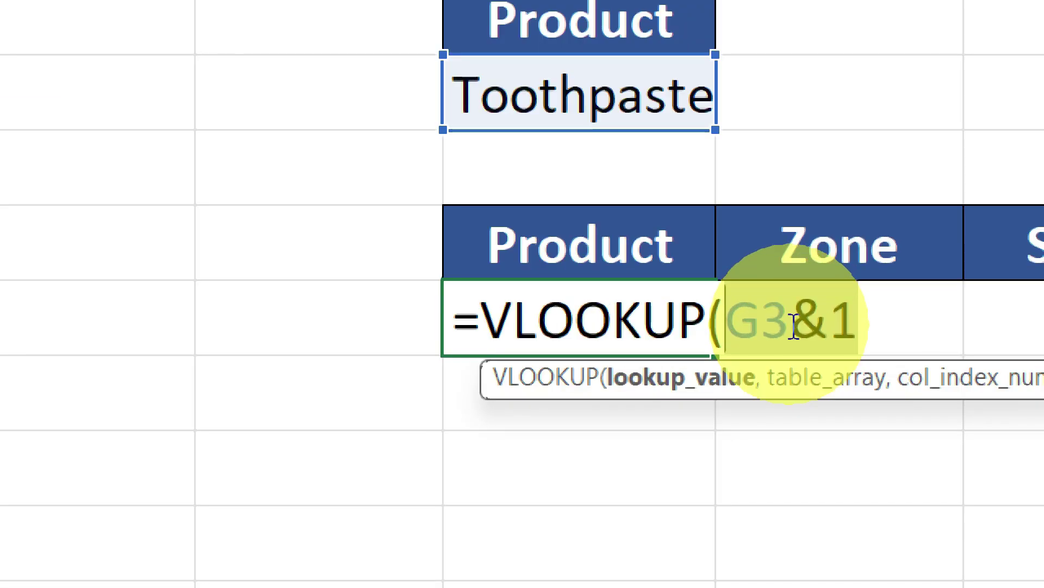
pyautogui.moveTo(793, 324)
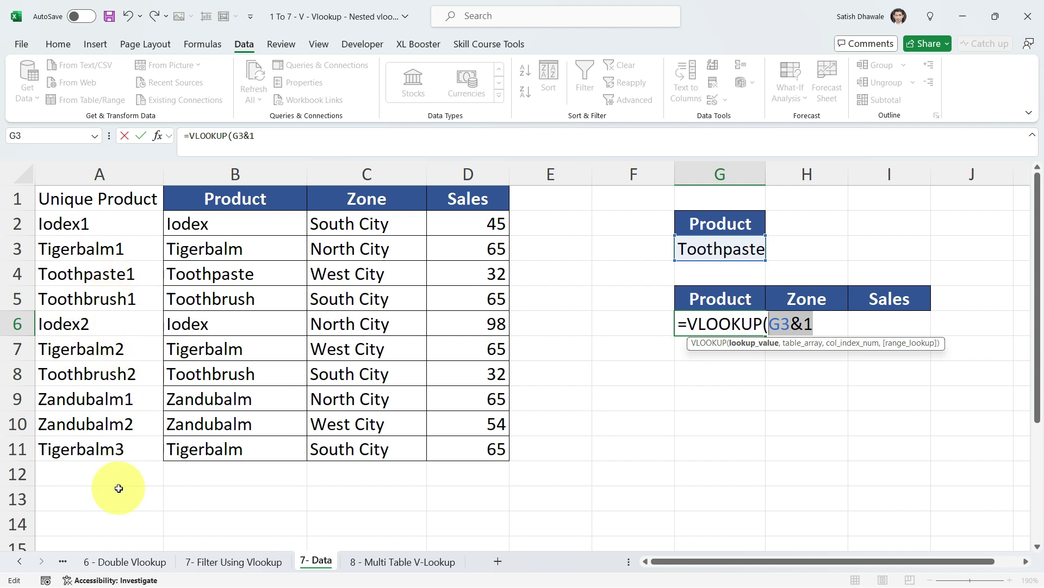
pyautogui.click(834, 327)
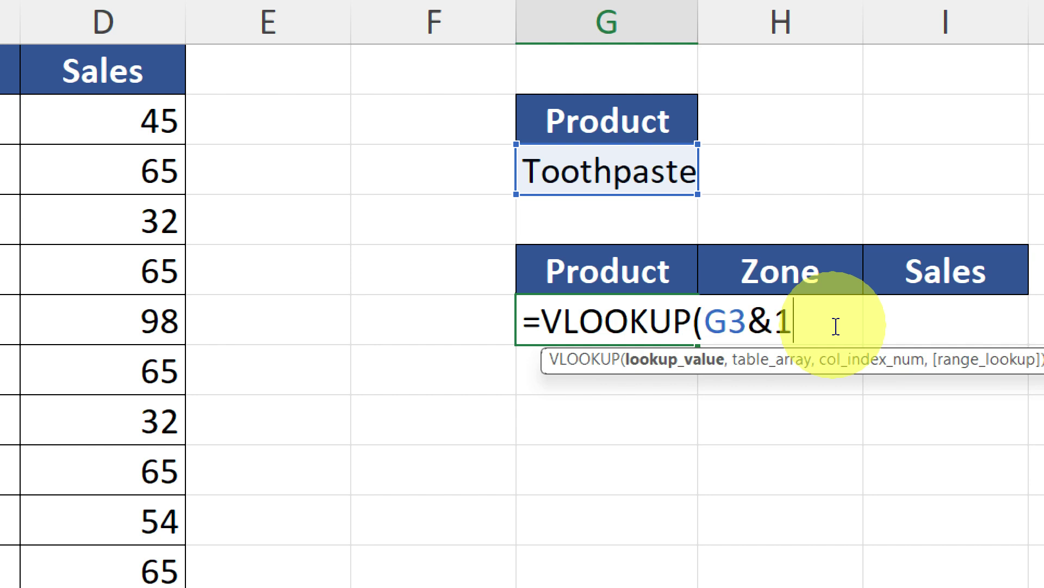
pyautogui.press('BackSpace')
pyautogui.write('row')
pyautogui.press('BackSpace')
pyautogui.press('BackSpace')
pyautogui.press('BackSpace')
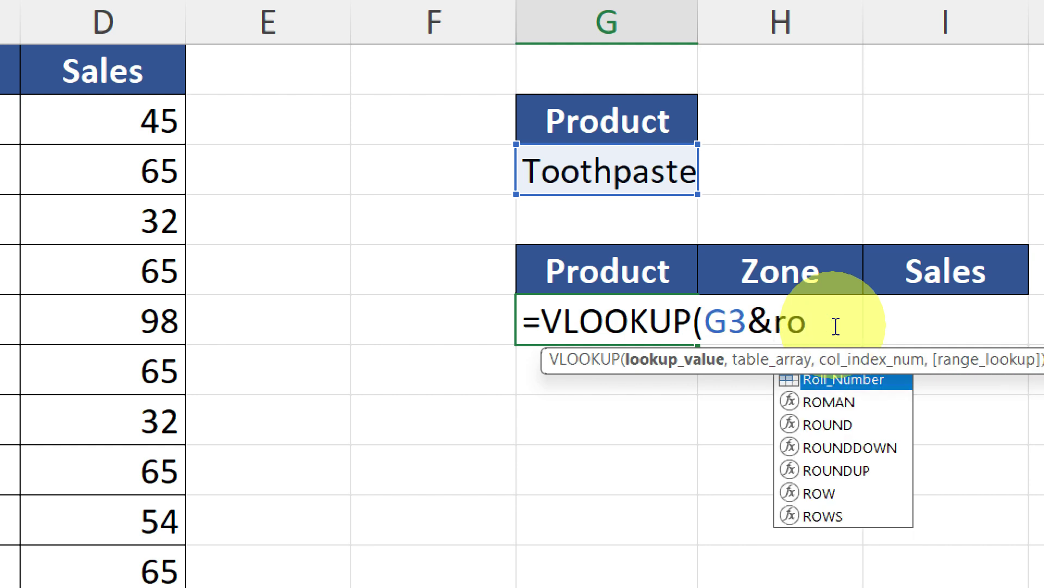
pyautogui.write('ROW()')
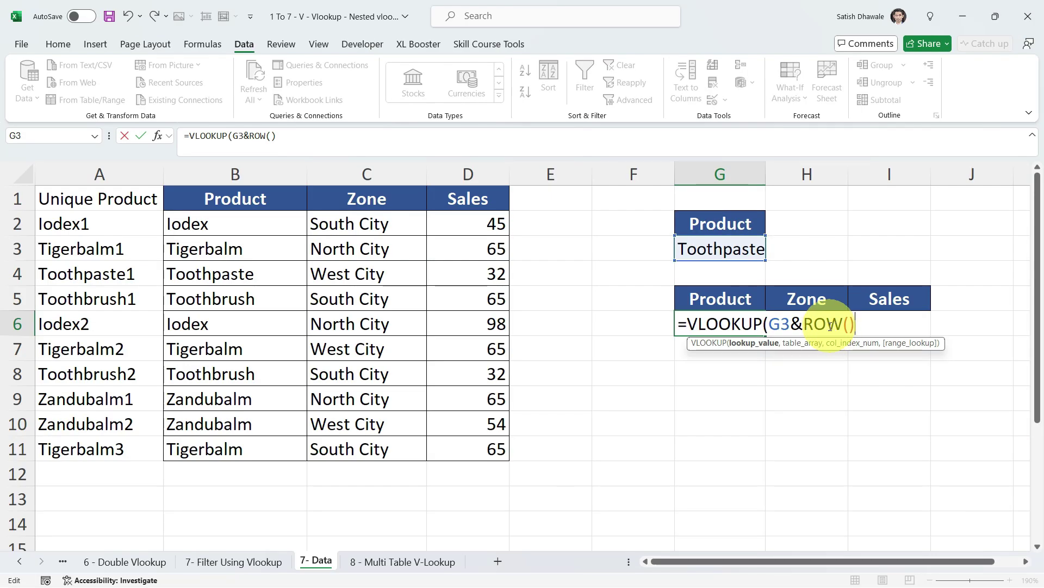
# Evaluate ROW() in G6's lookup value and subtract 5 from it, giving G3&ROW()-5
pyautogui.doubleClick(818, 325)
pyautogui.keyDown('shift'); pyautogui.click(859, 326); pyautogui.keyUp('shift')
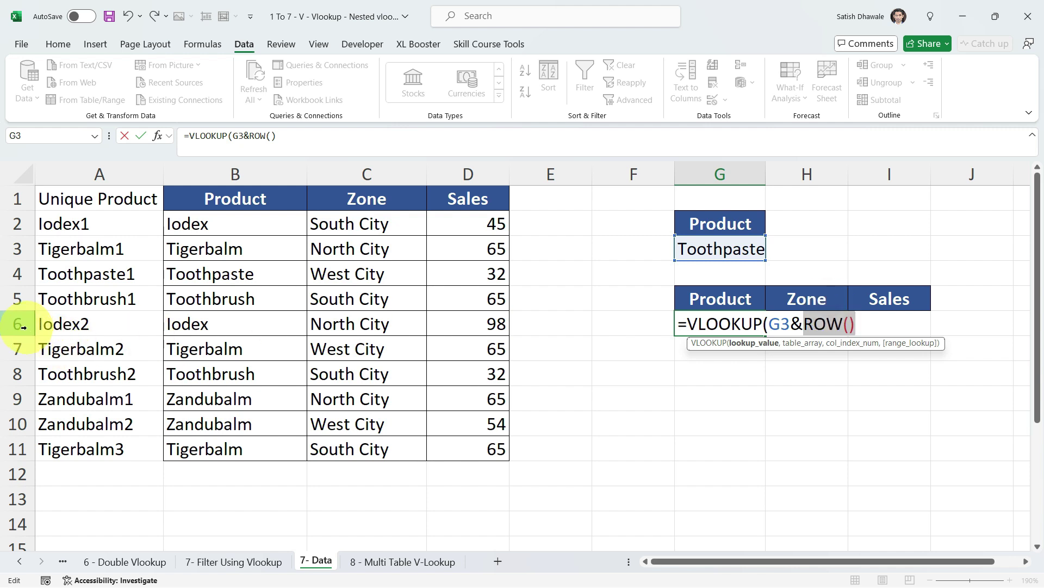
pyautogui.click(843, 325)
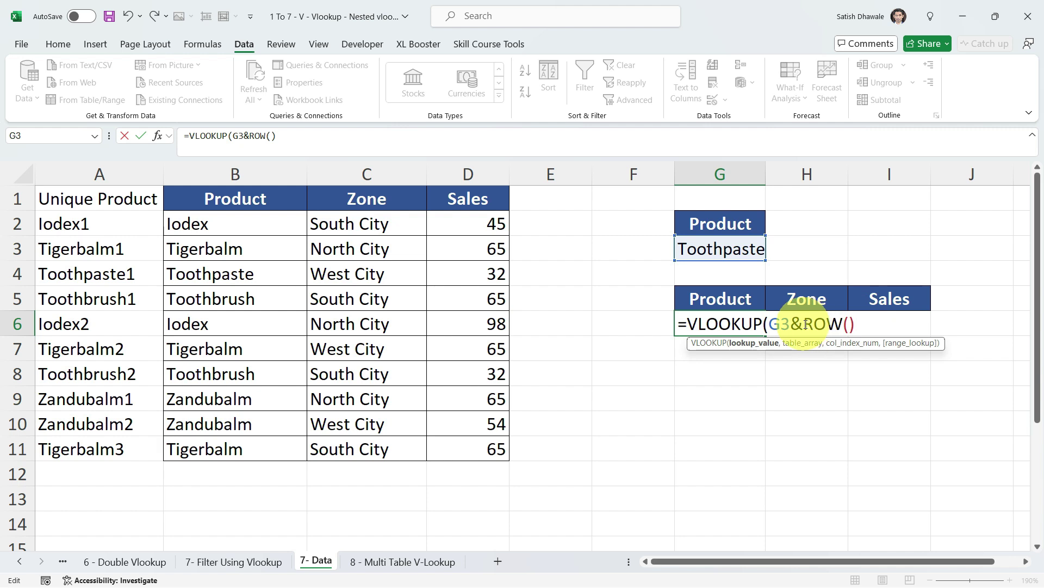
pyautogui.moveTo(805, 325); pyautogui.dragTo(852, 325)
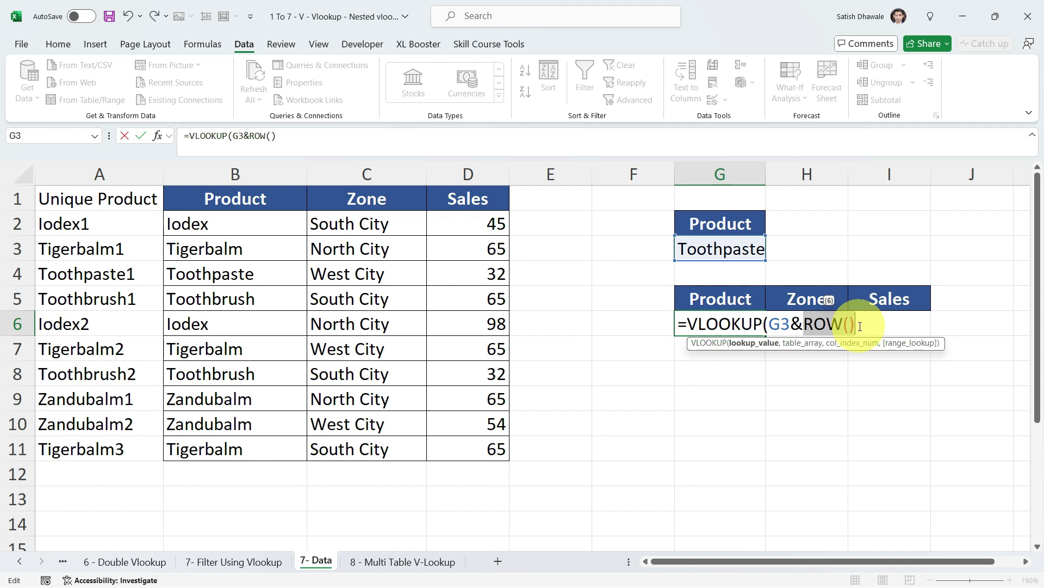
pyautogui.click(858, 326)
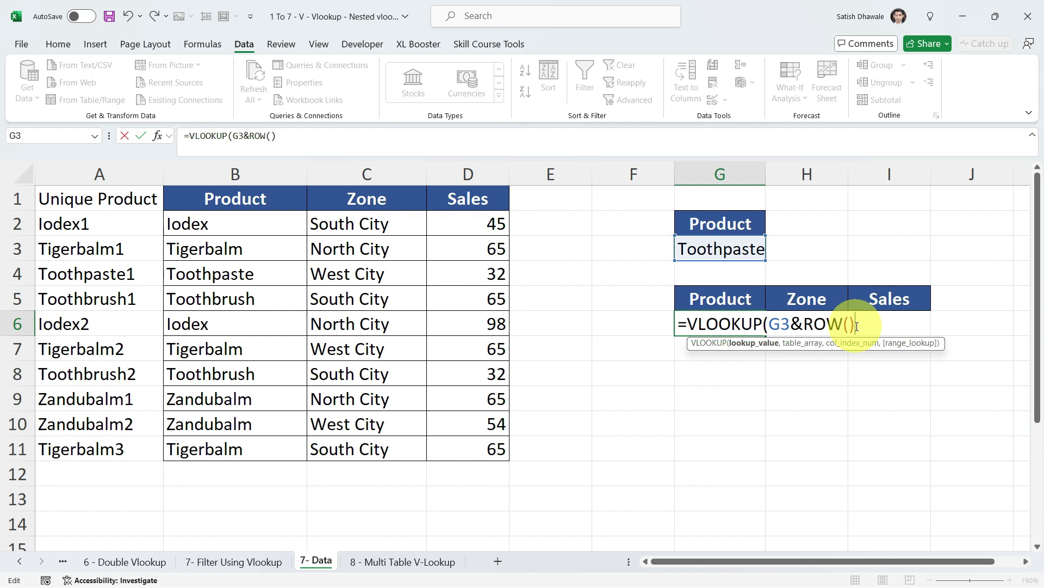
pyautogui.write('-5')
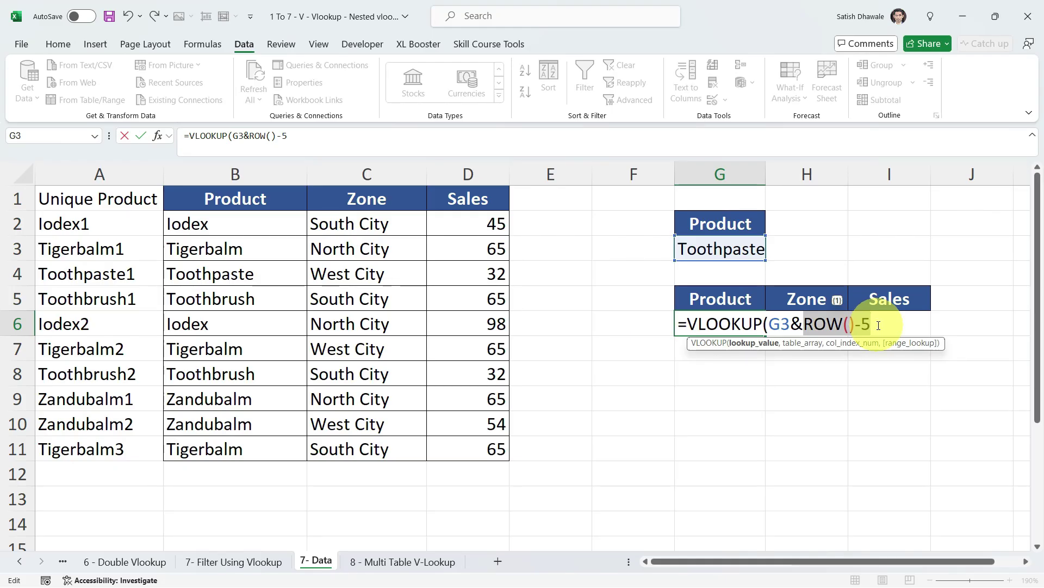
# Review the lookup value G3&ROW()-5 and make its G3 reference absolute as $G$3
pyautogui.moveTo(877, 325); pyautogui.dragTo(769, 325)
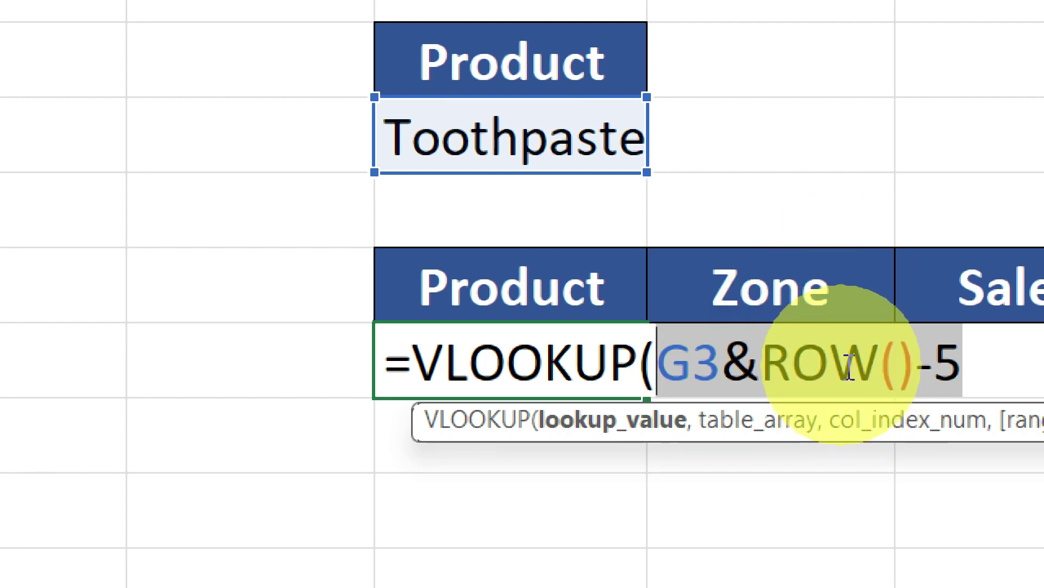
pyautogui.moveTo(990, 362); pyautogui.dragTo(658, 332)
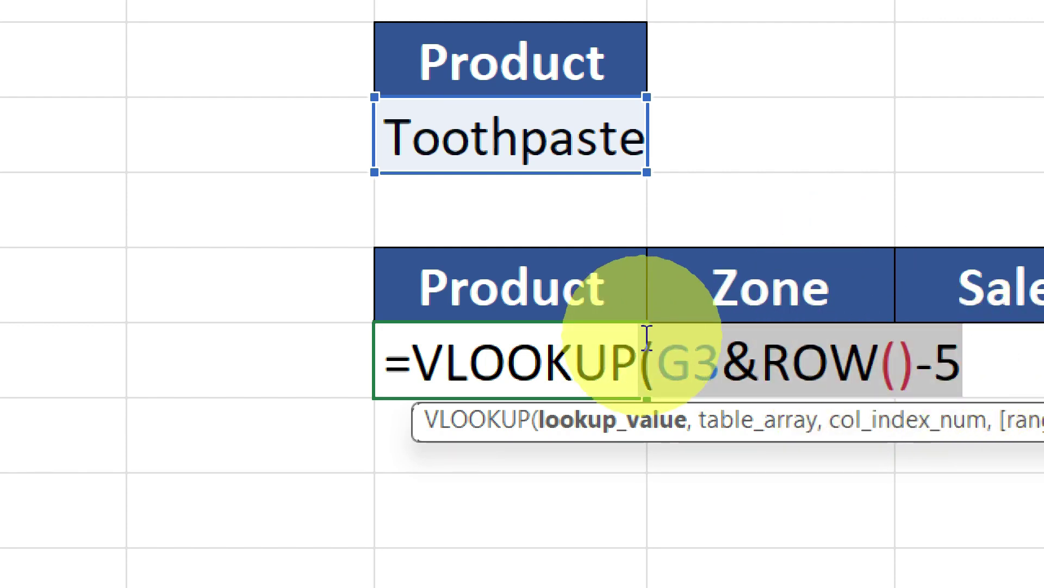
pyautogui.click(978, 380)
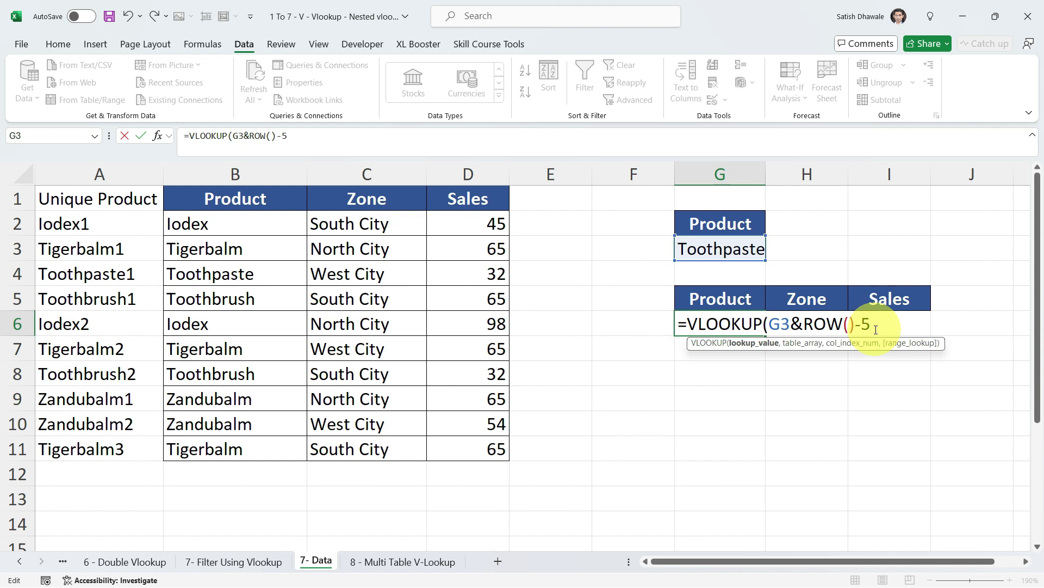
pyautogui.click(858, 328)
pyautogui.doubleClick(775, 326)
pyautogui.press('F4')
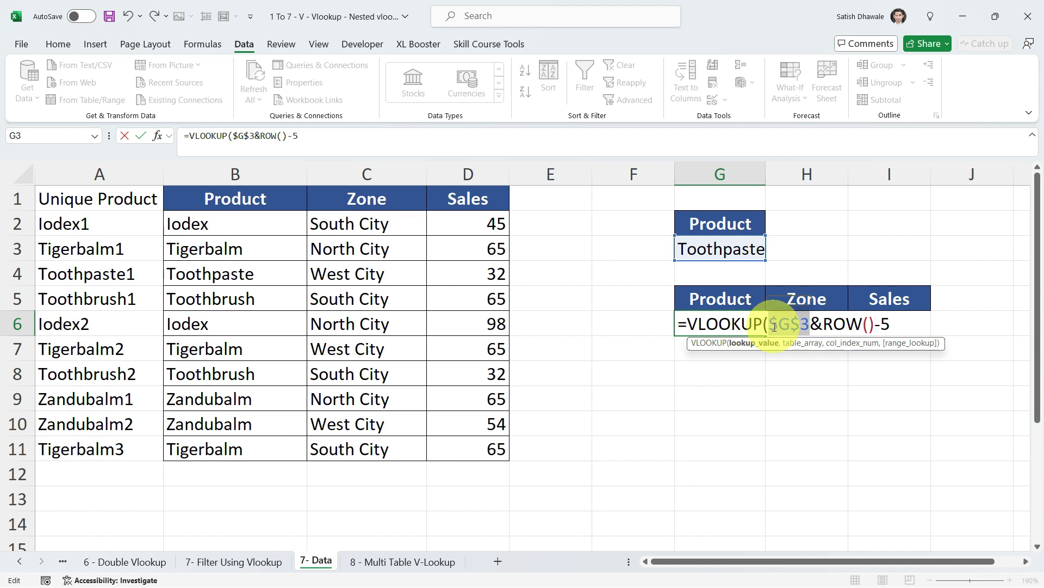
pyautogui.click(898, 328)
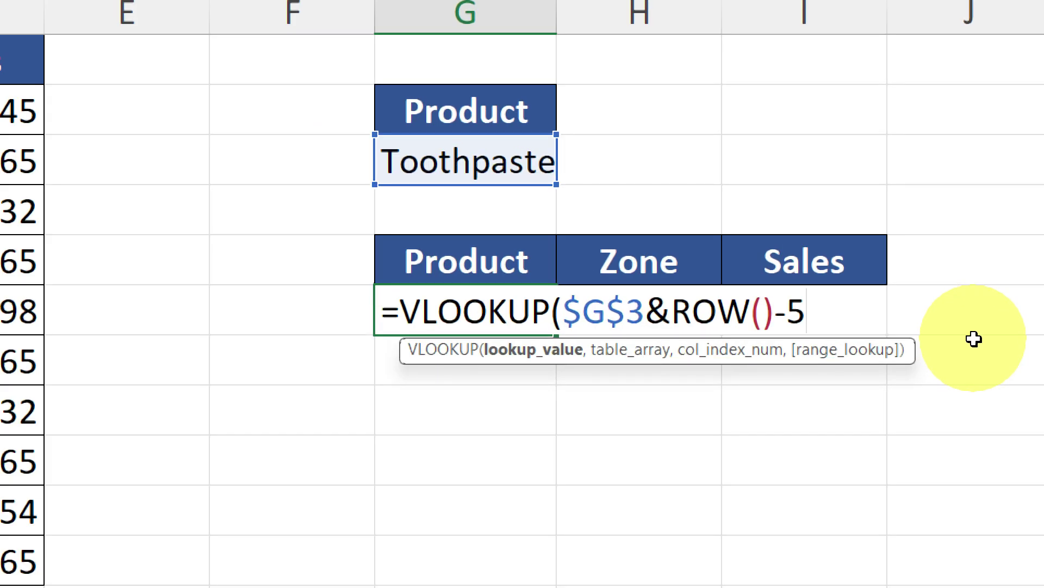
# Set the VLOOKUP table array to the absolute range $A$1:$D$11 and proceed to the column index argument
pyautogui.write(',')
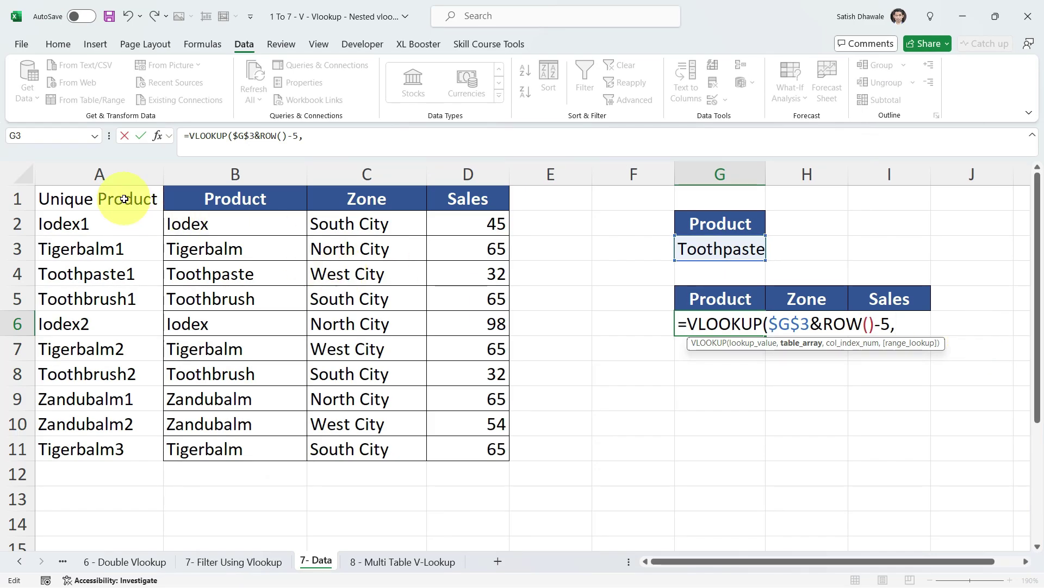
pyautogui.moveTo(124, 199); pyautogui.dragTo(460, 443)
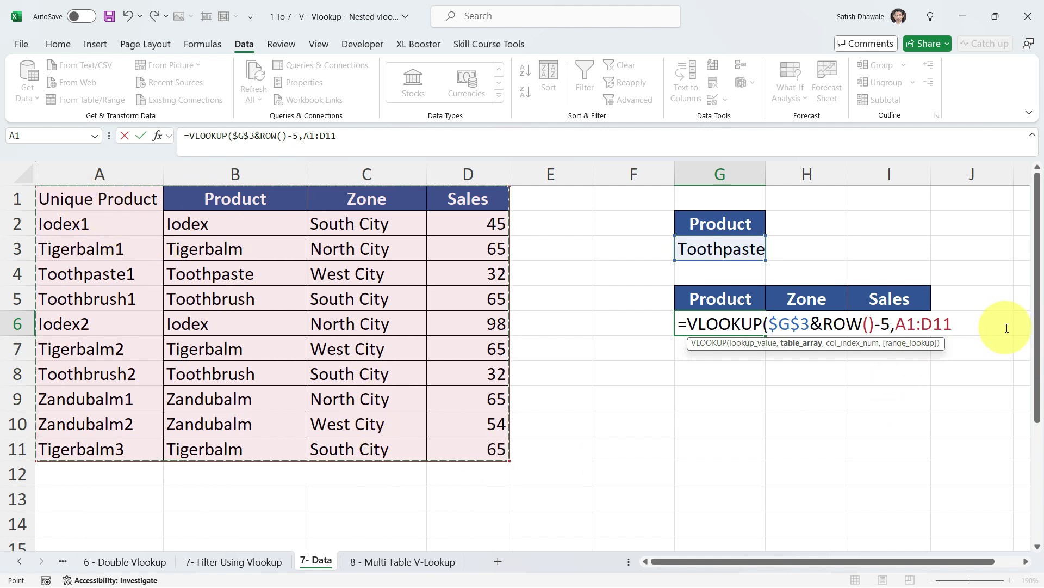
pyautogui.press('F4')
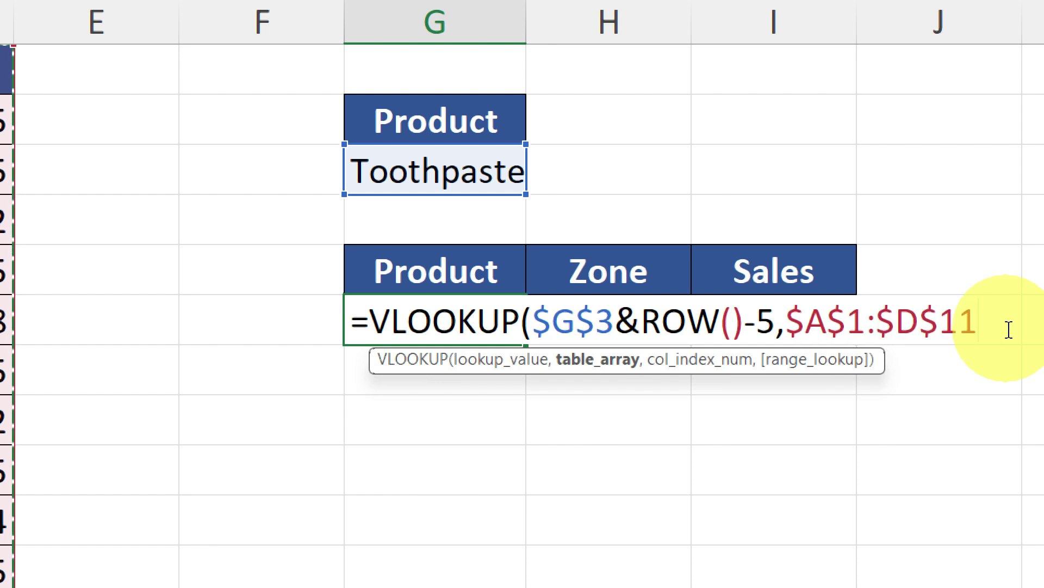
pyautogui.write(',')
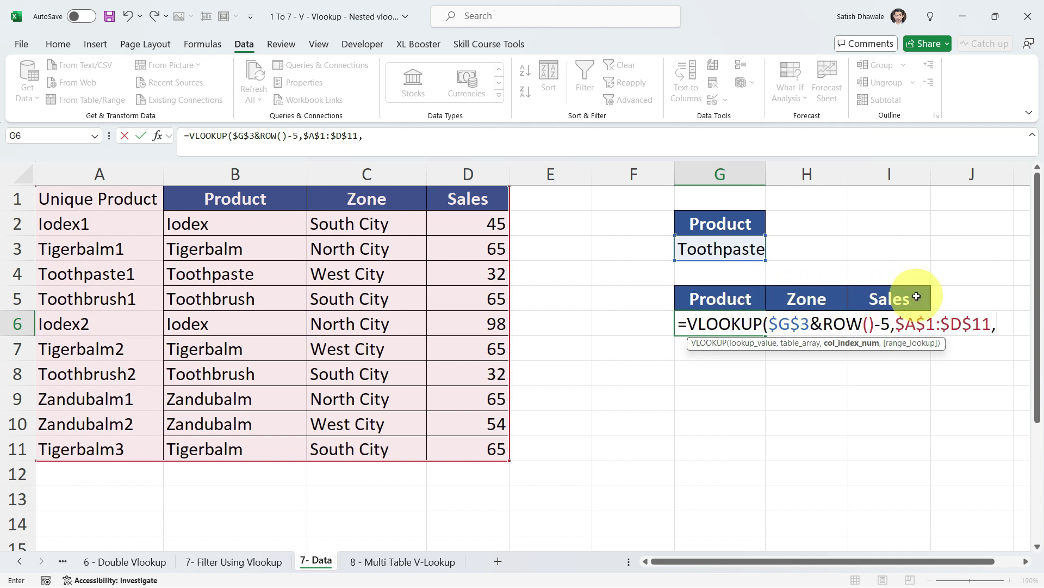
# Evaluate ROW() and $G$3&ROW() within the lookup value in G6, and return to the column index argument
pyautogui.hscroll(3, 1027, 501)
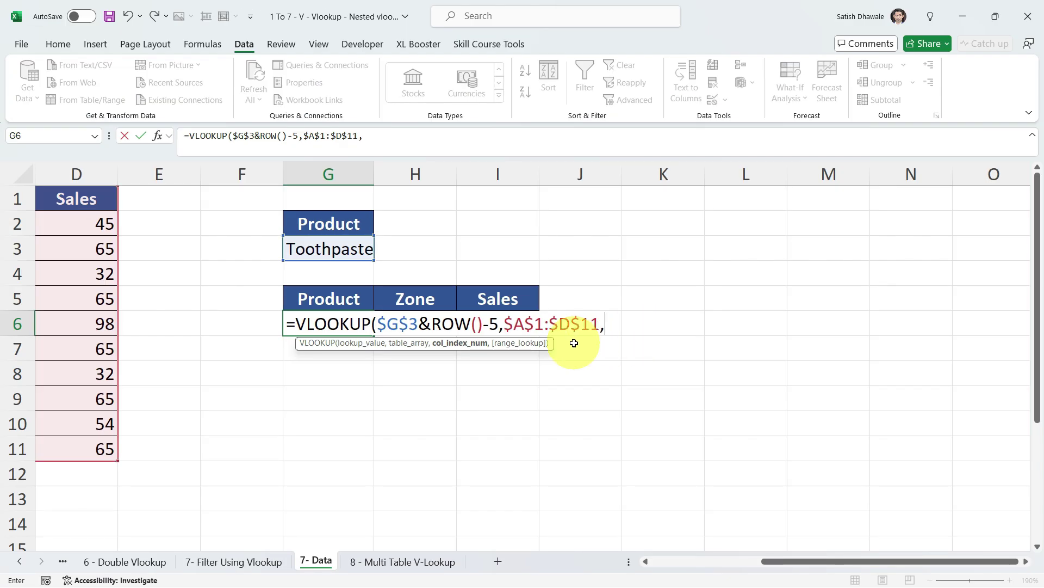
pyautogui.moveTo(433, 325); pyautogui.dragTo(457, 328)
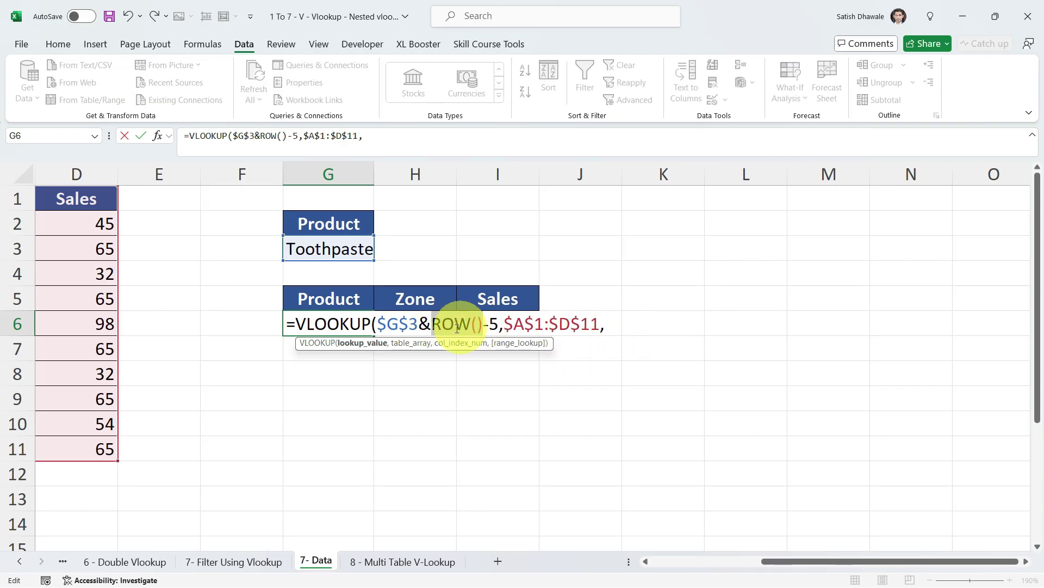
pyautogui.hotkey('shift', 'Right')
pyautogui.hotkey('shift', 'Right')
pyautogui.hotkey('shift', 'Right')
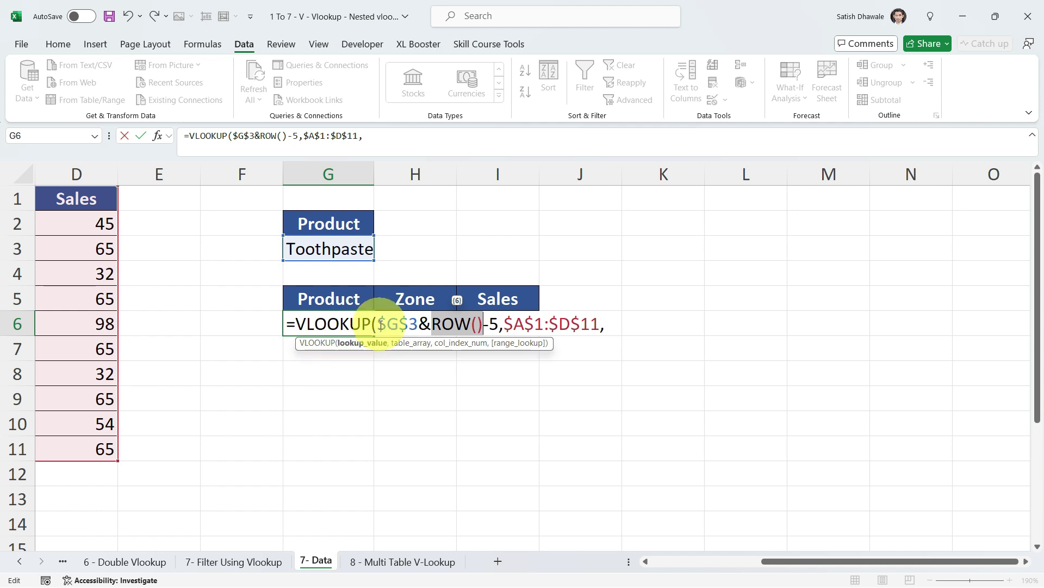
pyautogui.moveTo(380, 324); pyautogui.dragTo(483, 325)
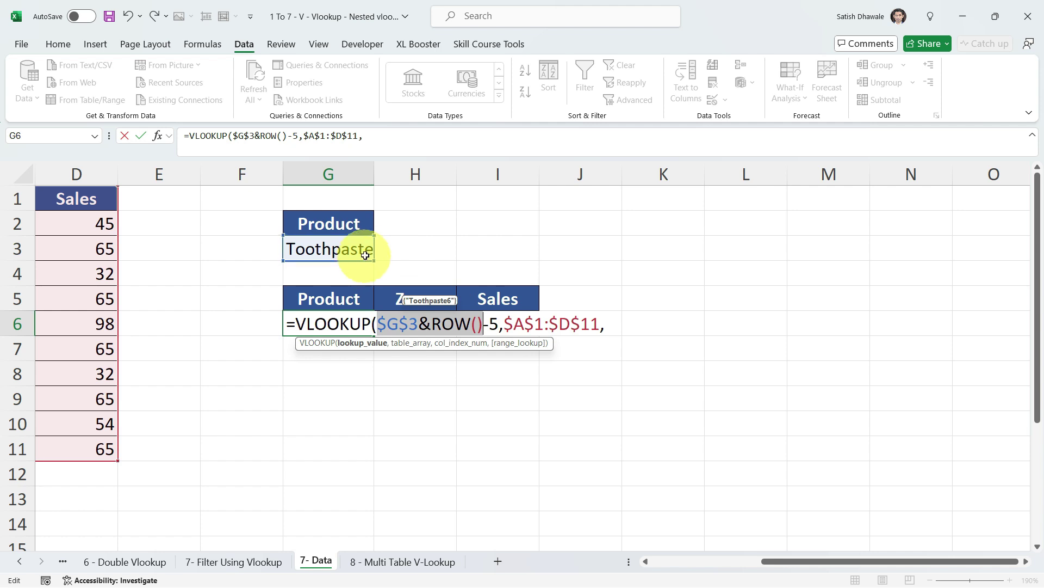
pyautogui.moveTo(483, 325); pyautogui.dragTo(378, 324)
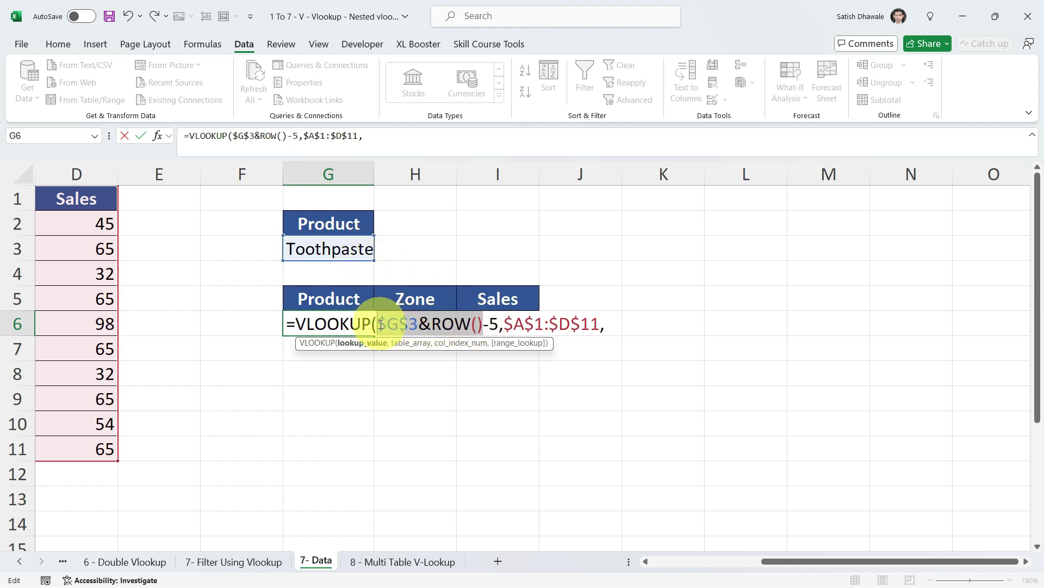
pyautogui.click(602, 325)
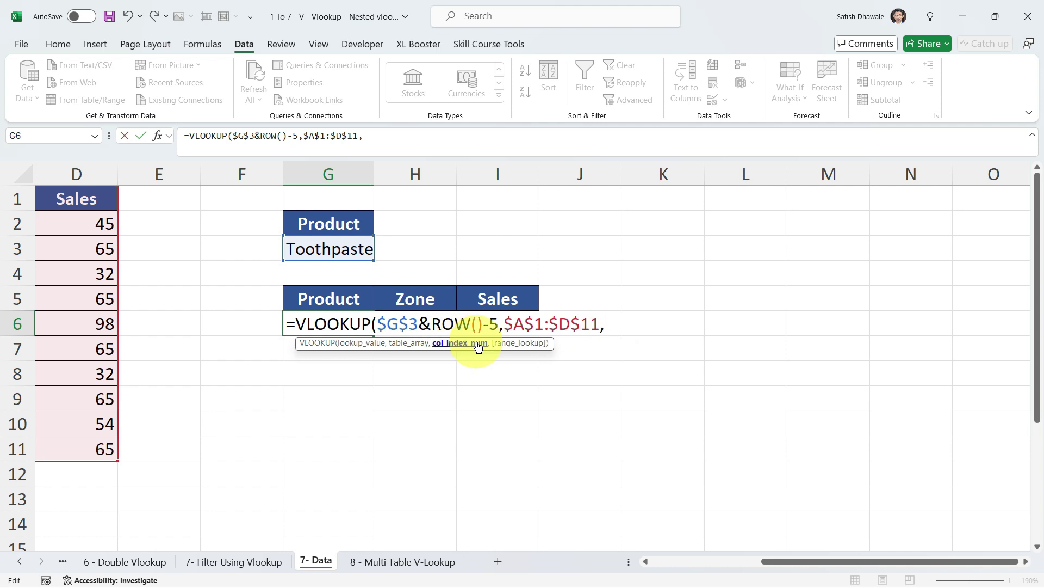
# Check the column order of the source table and enter COLUMN() as the column index of G6's VLOOKUP
pyautogui.moveTo(816, 561); pyautogui.dragTo(665, 562)
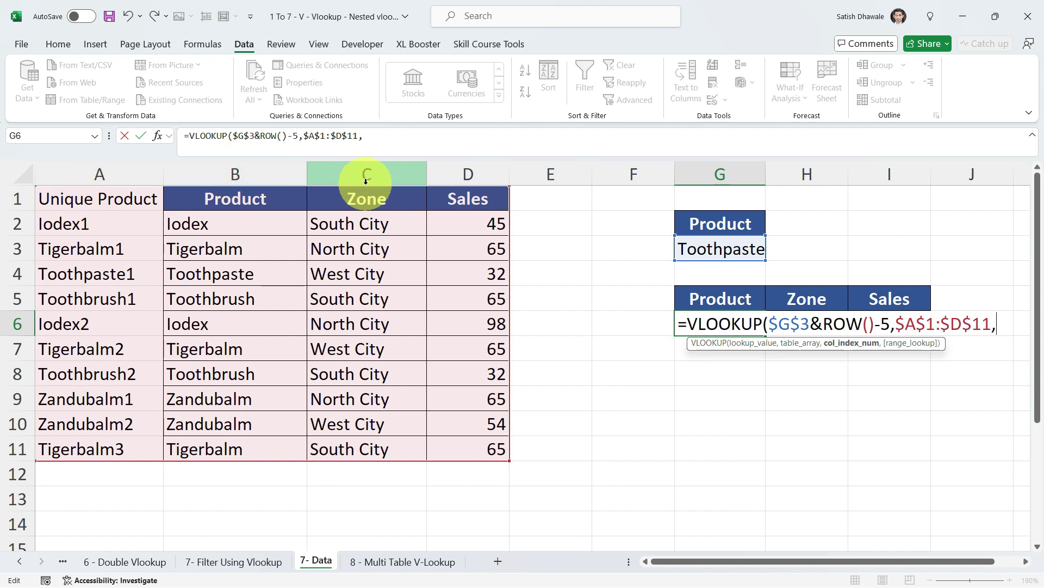
pyautogui.click(1026, 561)
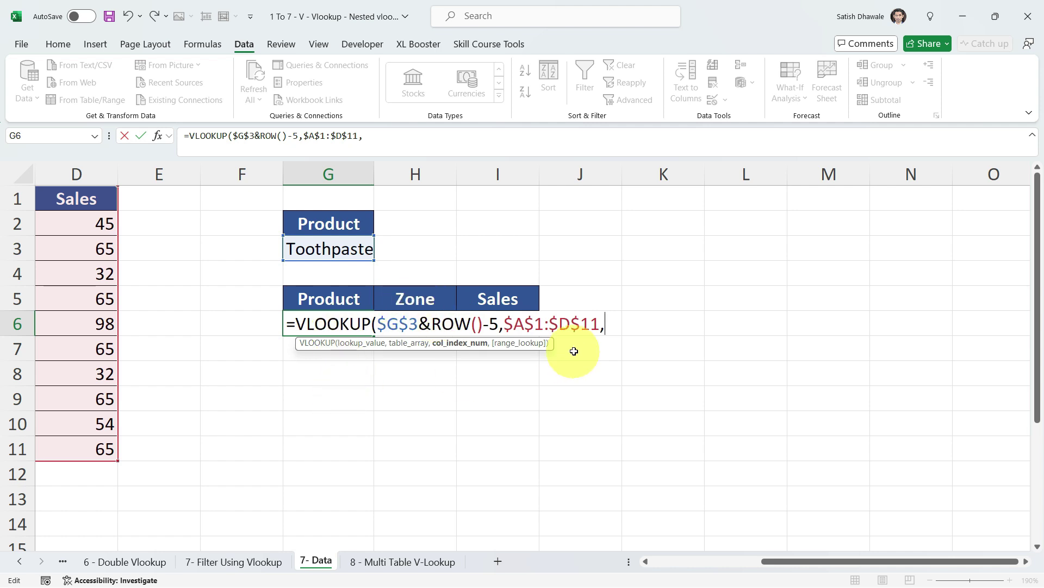
pyautogui.write('COL')
pyautogui.press('Tab')
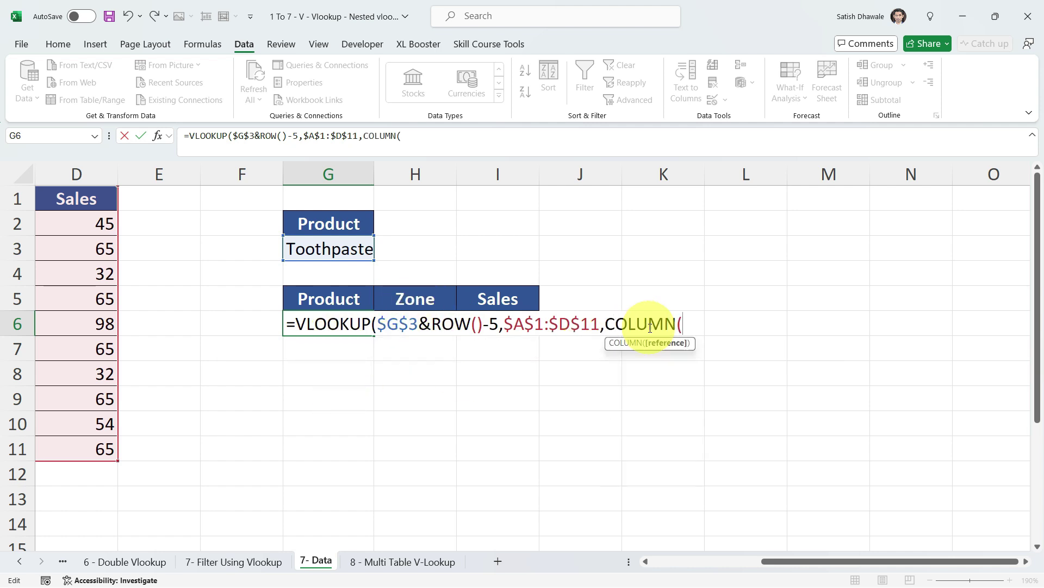
pyautogui.write(')')
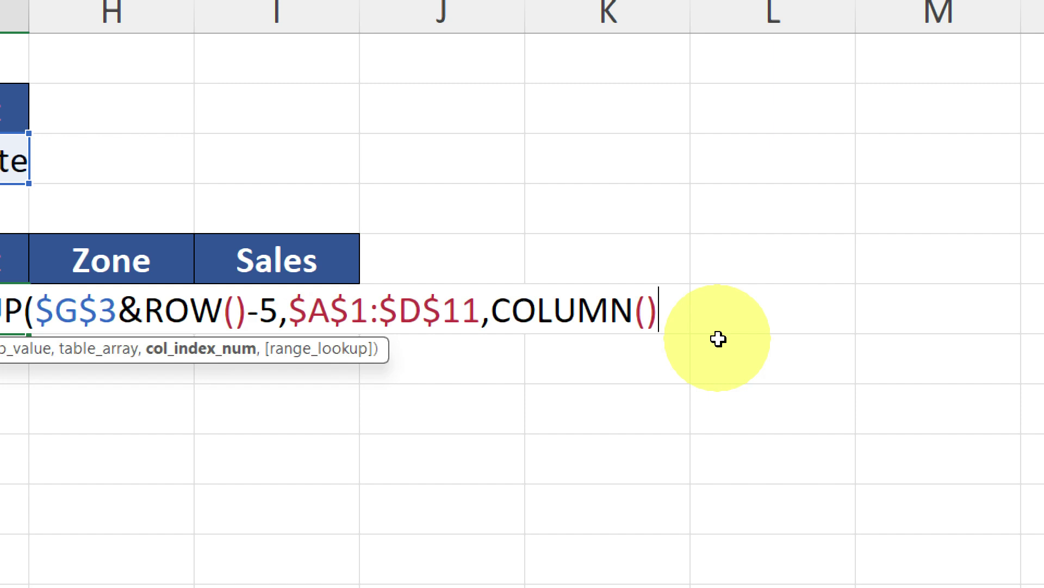
# Evaluate COLUMN() against the source table columns, subtract 5 to give COLUMN()-5, and evaluate the adjusted expression
pyautogui.moveTo(492, 310); pyautogui.dragTo(659, 309)
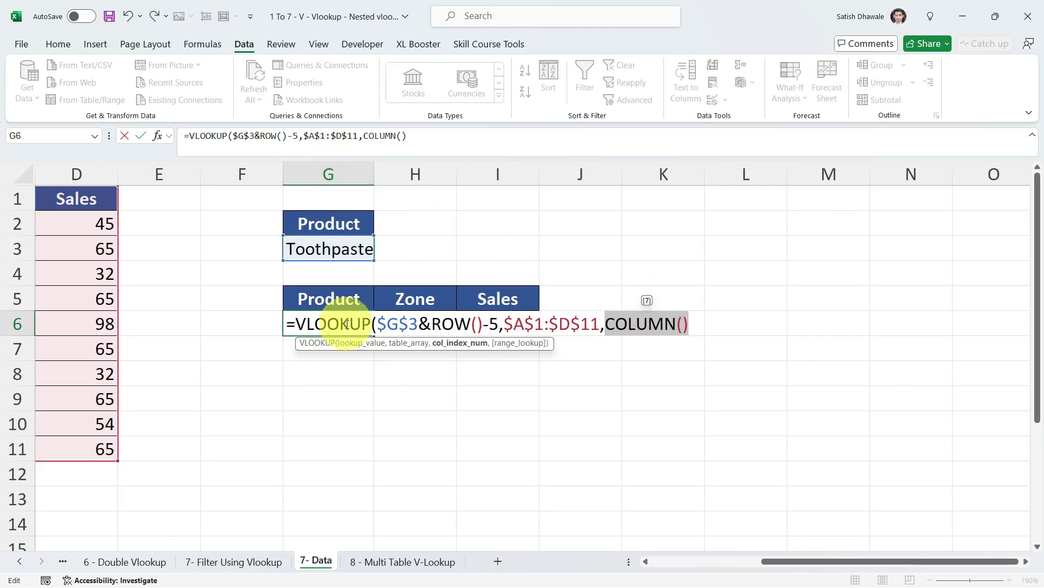
pyautogui.moveTo(801, 561); pyautogui.dragTo(679, 562)
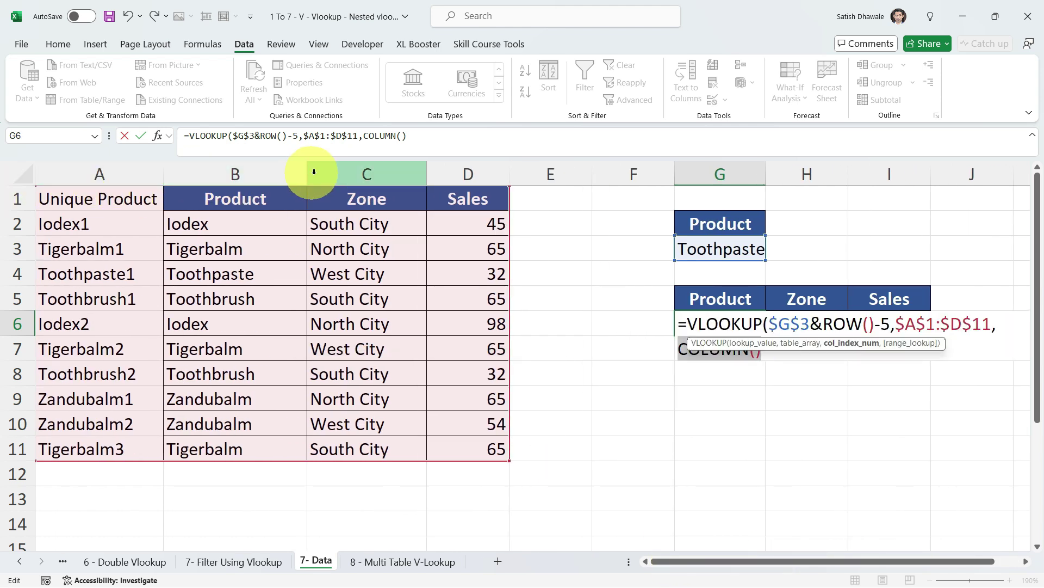
pyautogui.click(1027, 561)
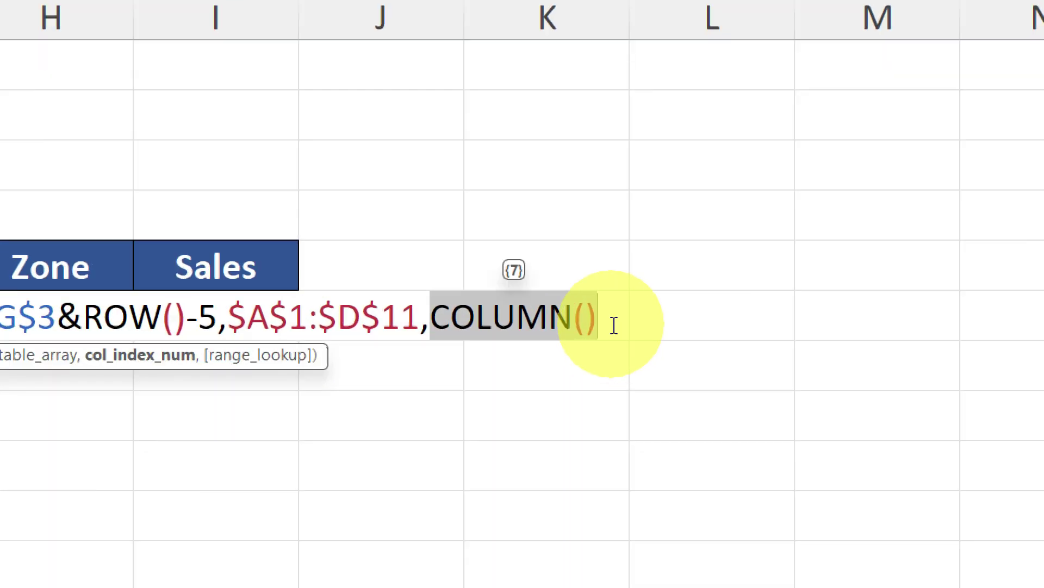
pyautogui.click(614, 325)
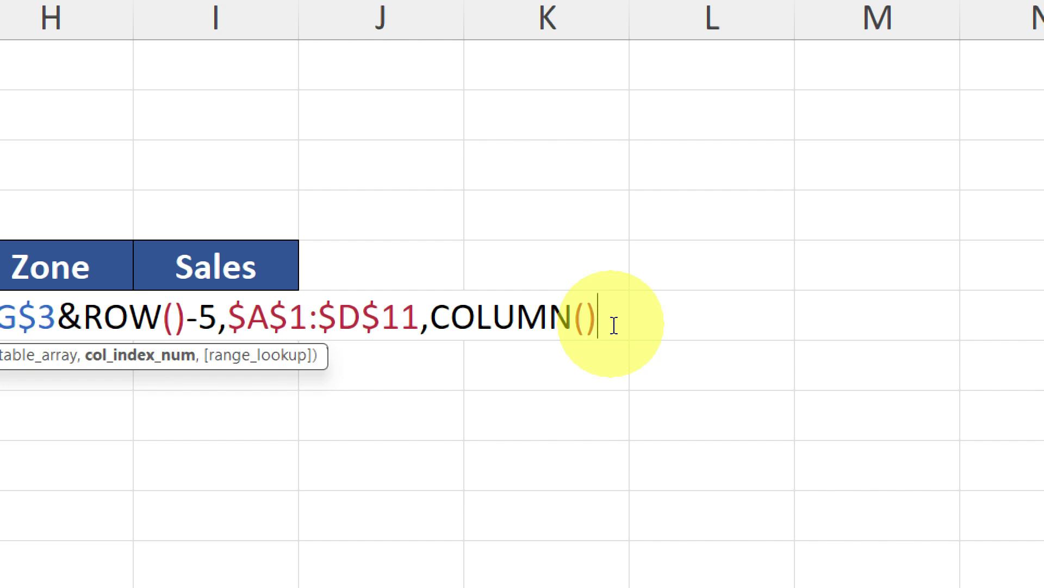
pyautogui.write('-5')
pyautogui.moveTo(431, 317); pyautogui.dragTo(655, 311)
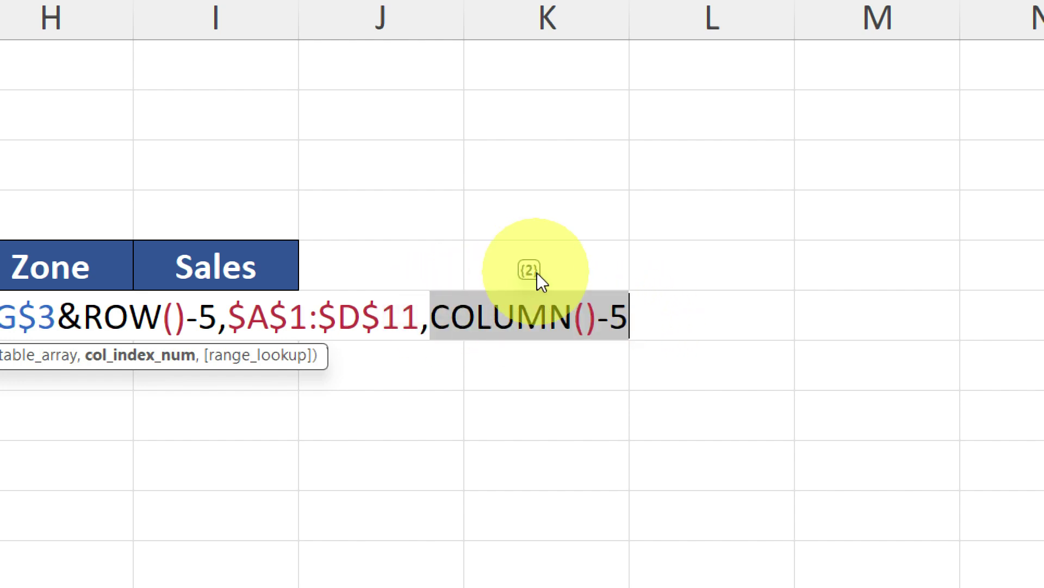
# Set the VLOOKUP's range lookup argument to 0 for an exact match, finishing the formula in G6
pyautogui.click(641, 321)
pyautogui.write(',')
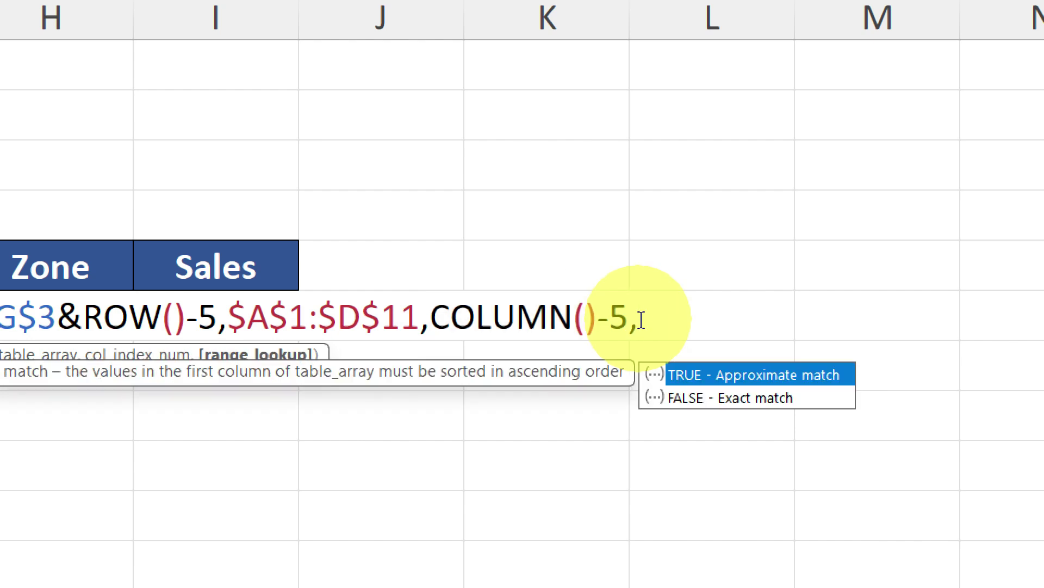
pyautogui.write('0')
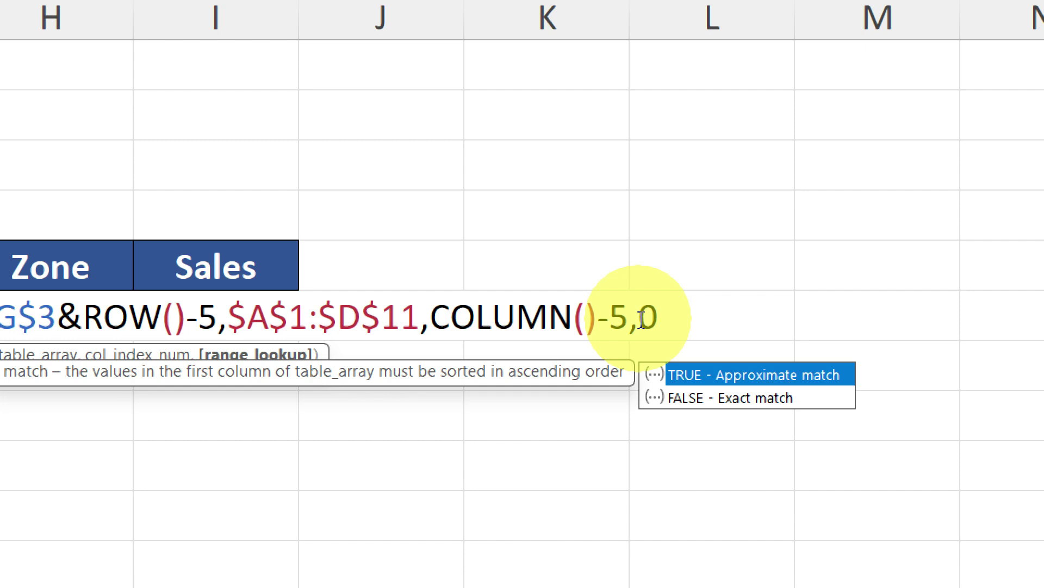
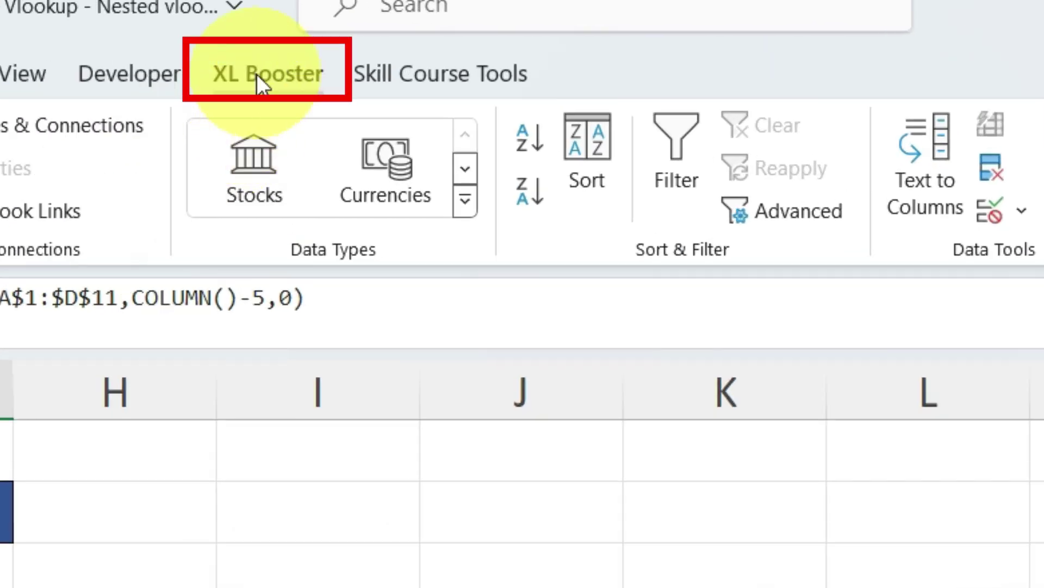
# Convert the product names in B2:B11 to upper case with the XL Booster add-in
pyautogui.click(407, 44)
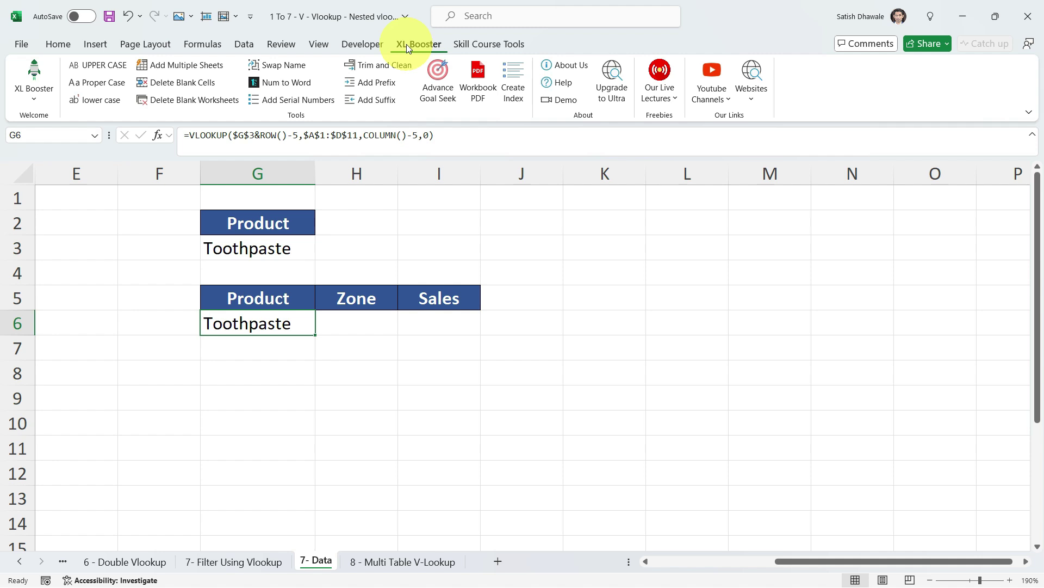
pyautogui.moveTo(824, 562); pyautogui.dragTo(665, 562)
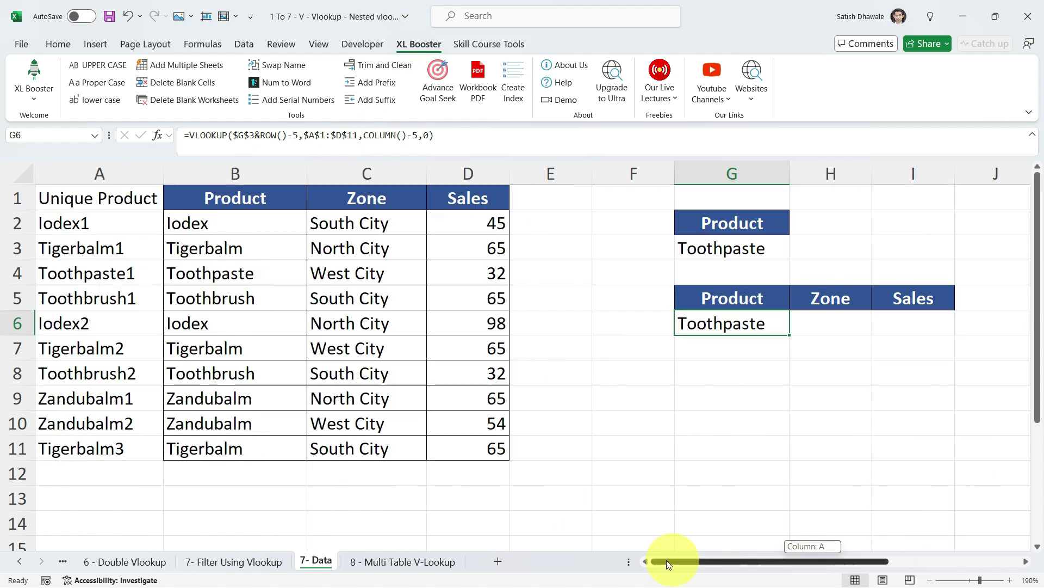
pyautogui.moveTo(244, 226); pyautogui.dragTo(256, 443)
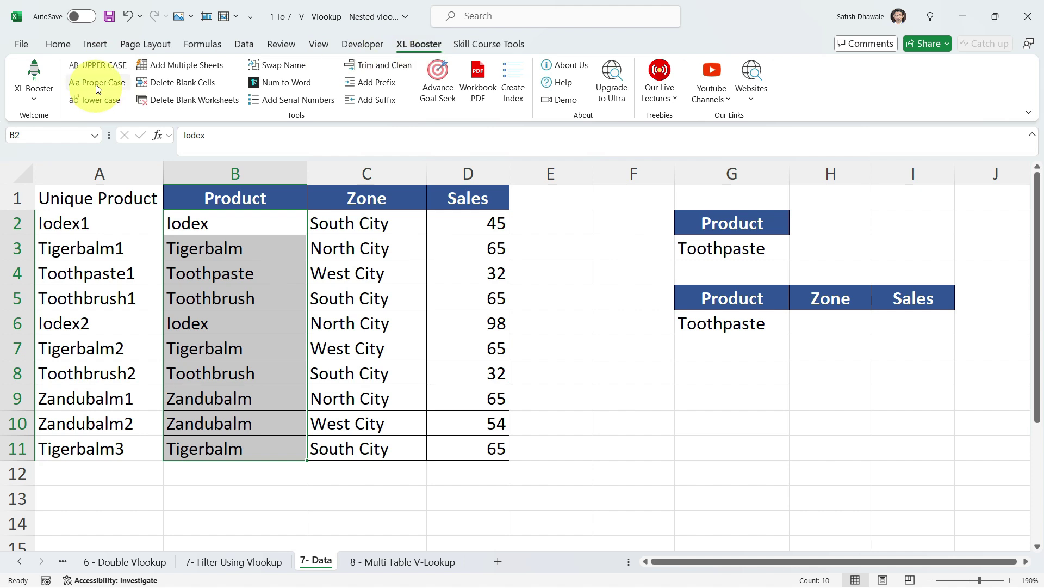
pyautogui.click(98, 64)
pyautogui.click(567, 351)
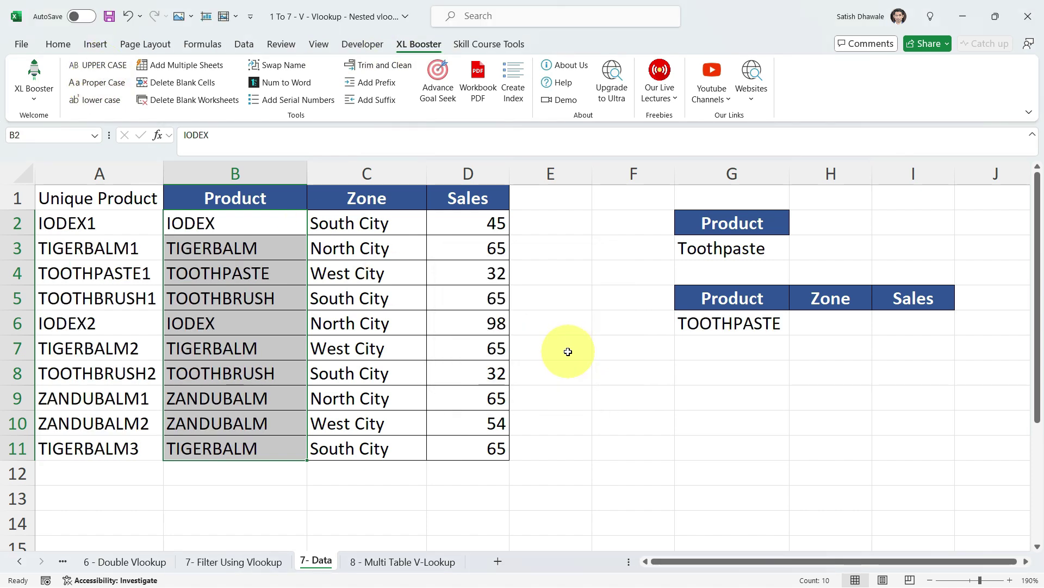
# Convert the product names in B2:B11 back to proper case with the XL Booster add-in
pyautogui.click(101, 80)
pyautogui.click(567, 351)
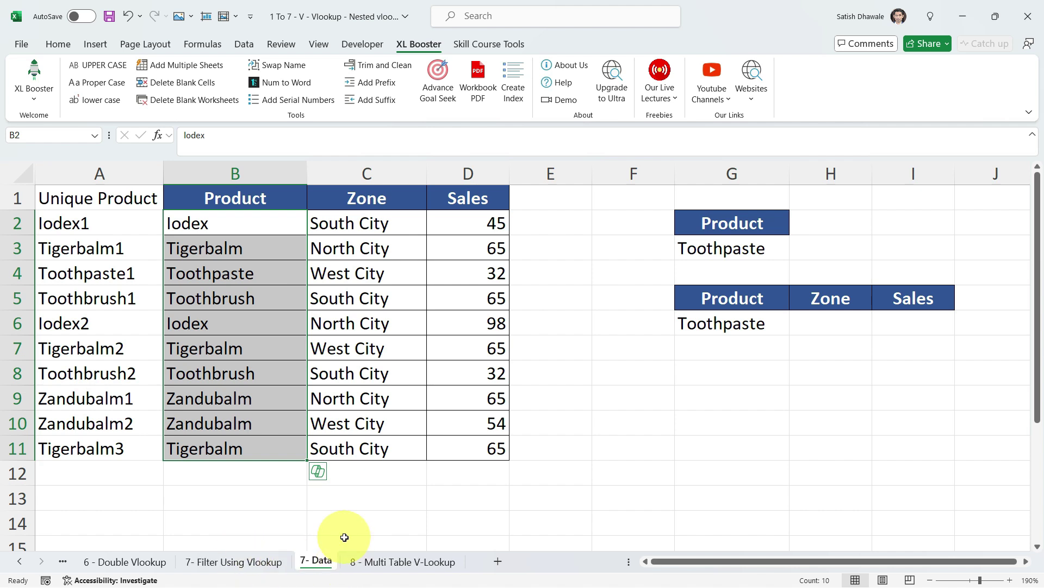
pyautogui.click(342, 418)
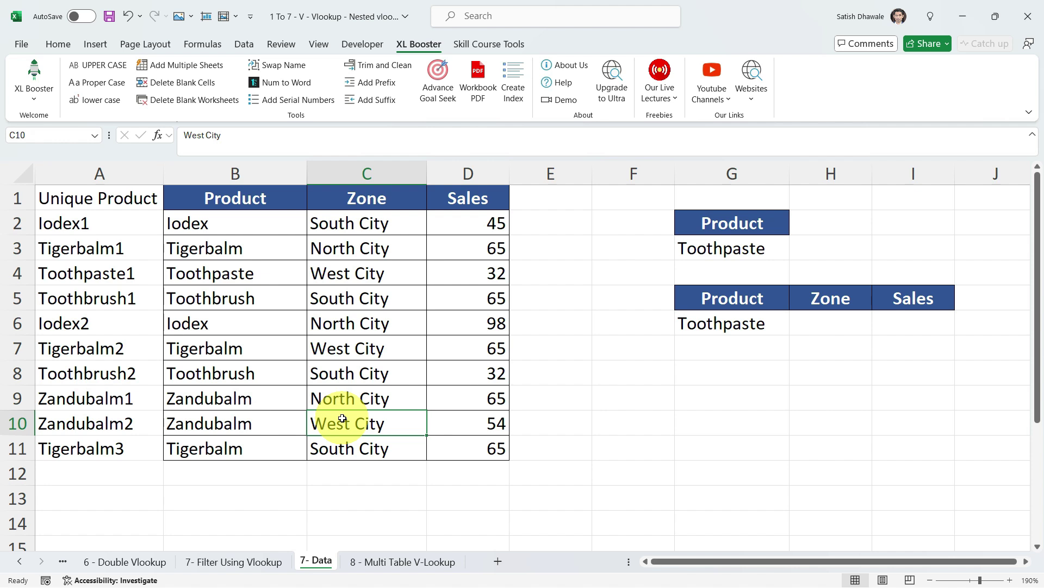
# Try saving the workbook as PDF, comparing the Active sheet(s) and Entire workbook publish options, and cancel the save
pyautogui.click(337, 371)
pyautogui.press('F12')
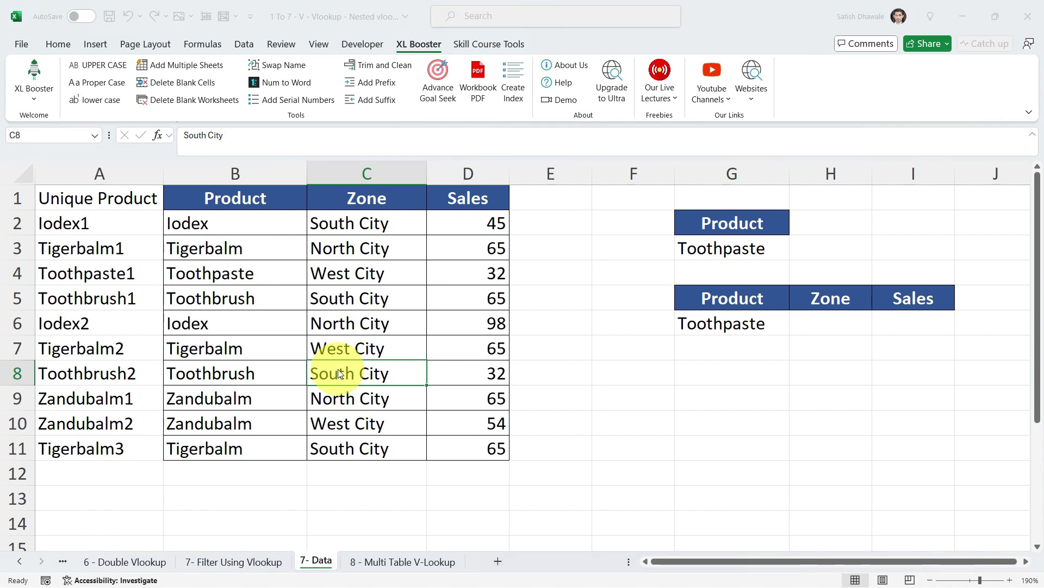
pyautogui.click(322, 356)
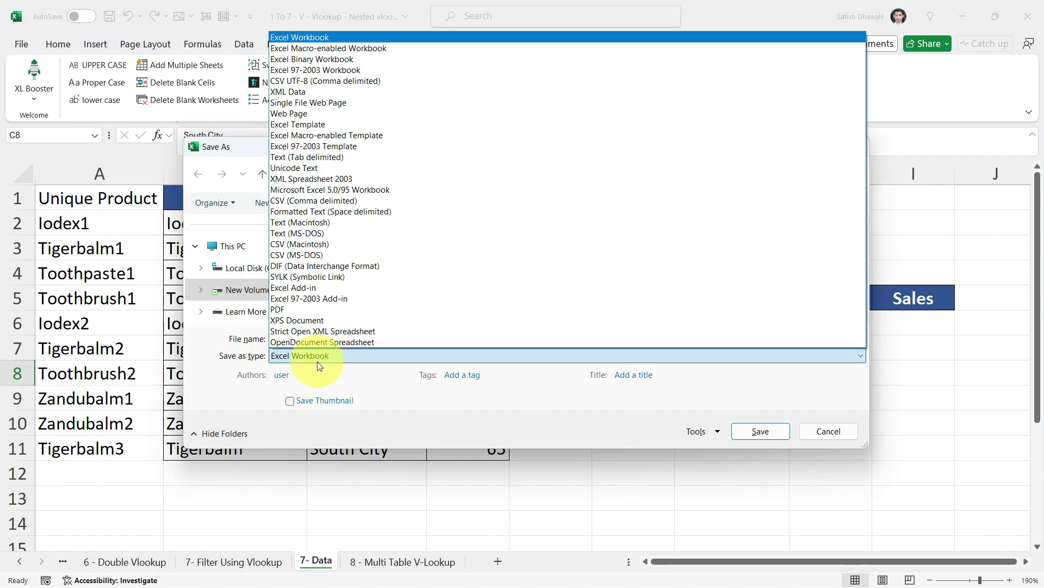
pyautogui.click(304, 311)
pyautogui.click(337, 458)
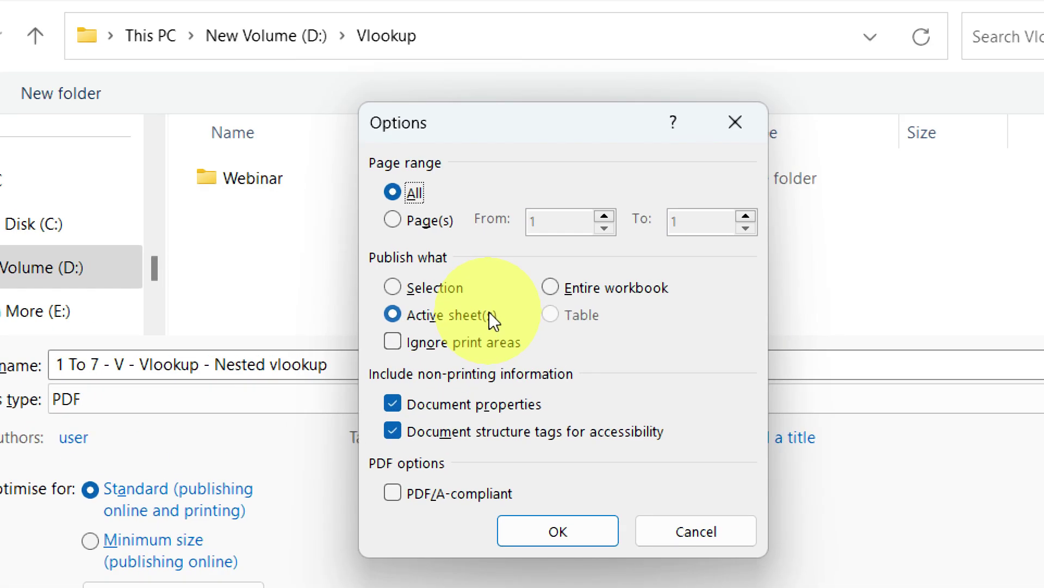
pyautogui.click(449, 318)
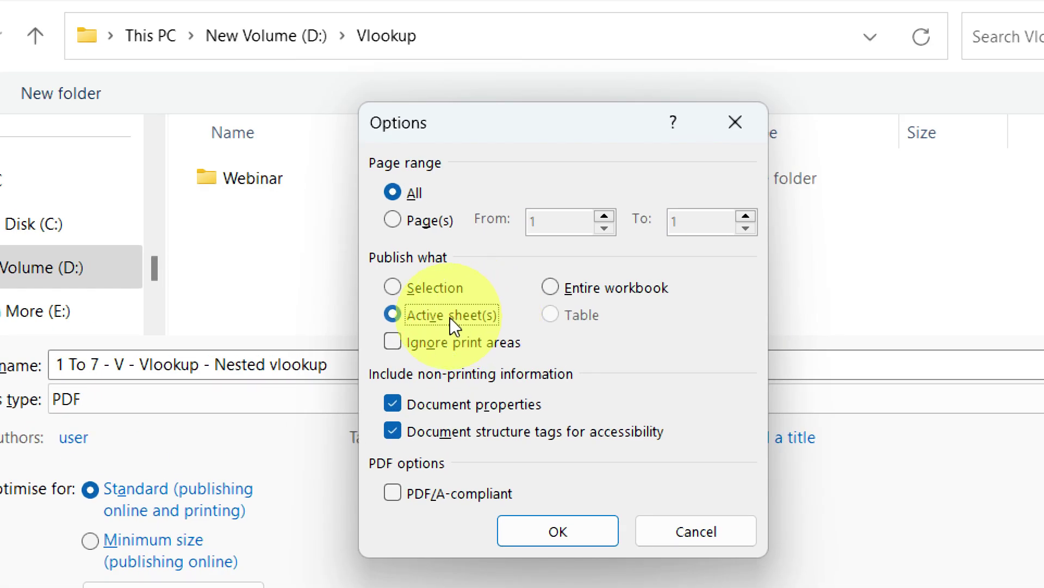
pyautogui.click(605, 289)
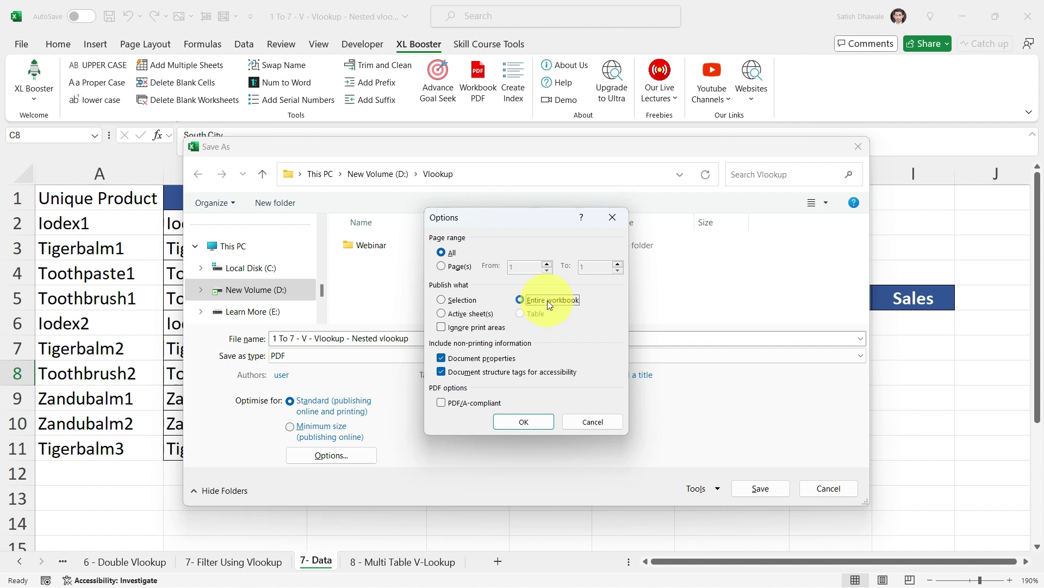
pyautogui.click(471, 314)
pyautogui.click(528, 421)
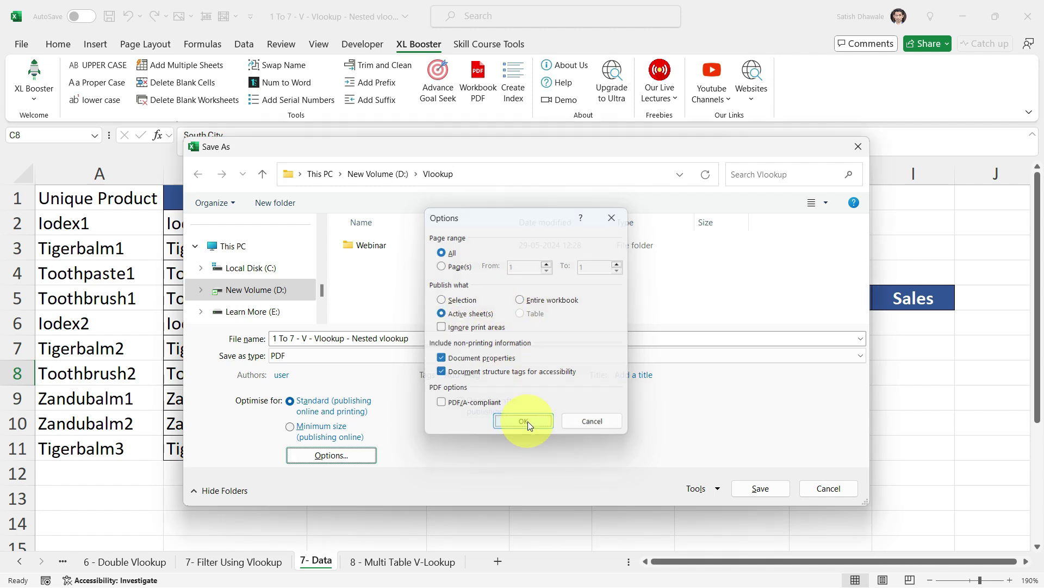
pyautogui.click(829, 488)
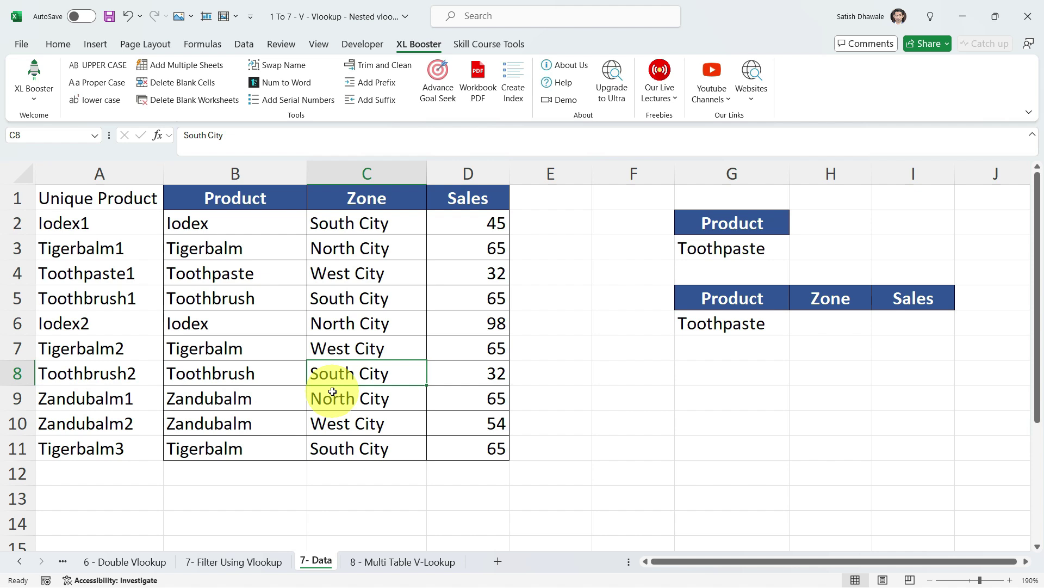
pyautogui.click(479, 80)
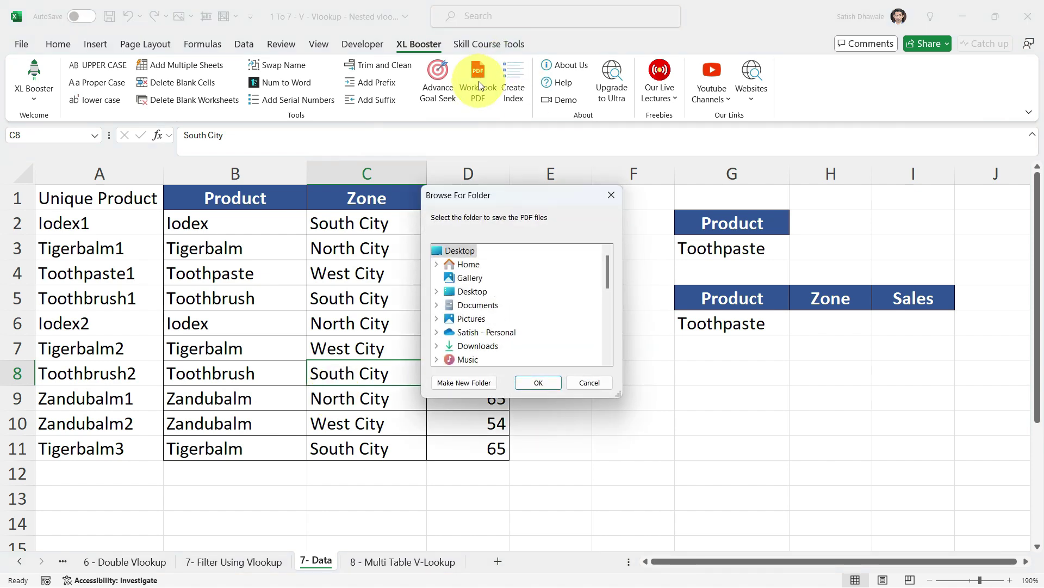
pyautogui.scroll(-3, 482, 353)
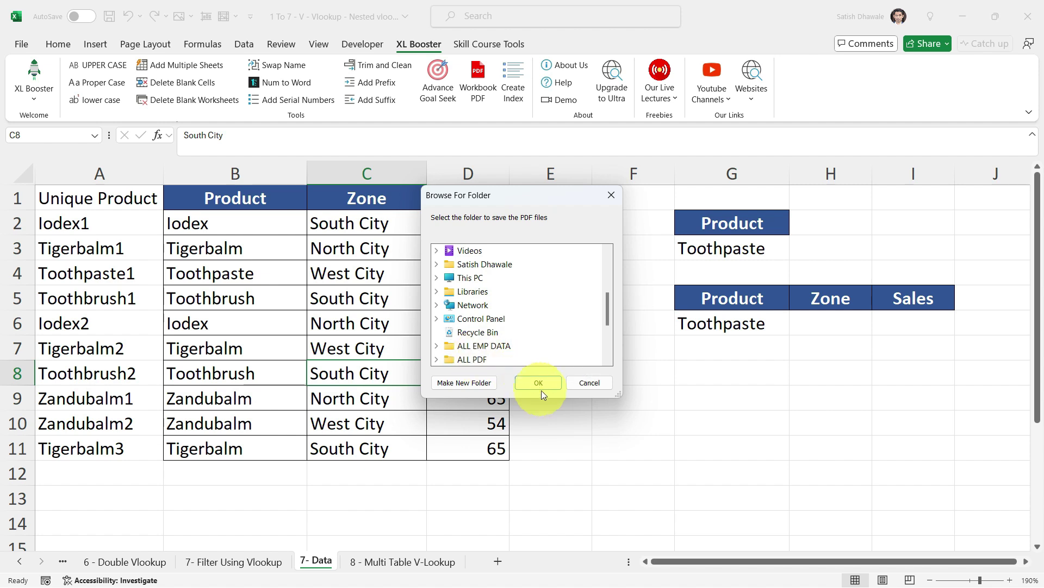
pyautogui.click(579, 384)
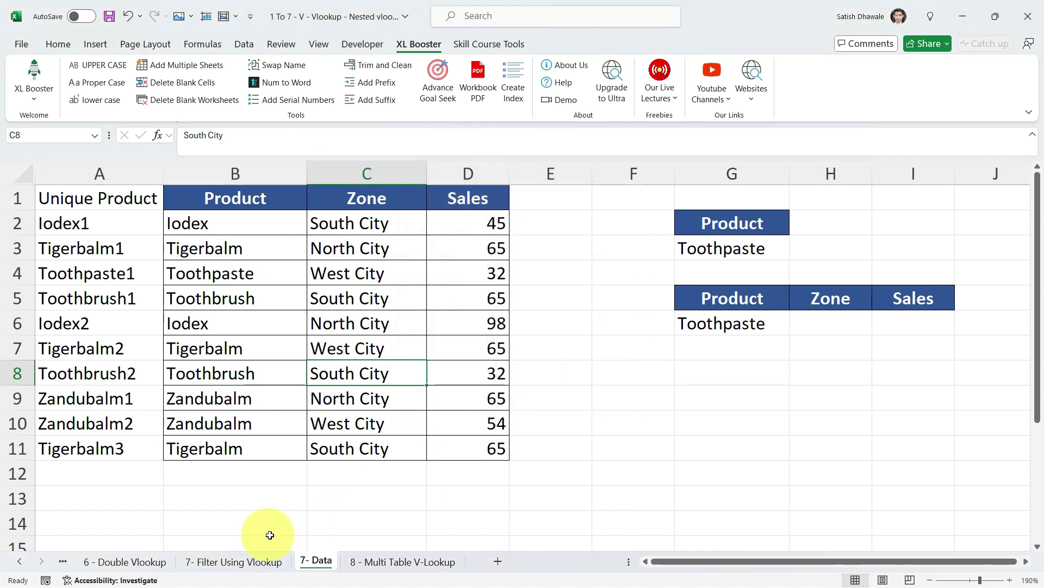
# Switch to File Explorer to view the ALL PDF folder on the Desktop
pyautogui.click(403, 497)
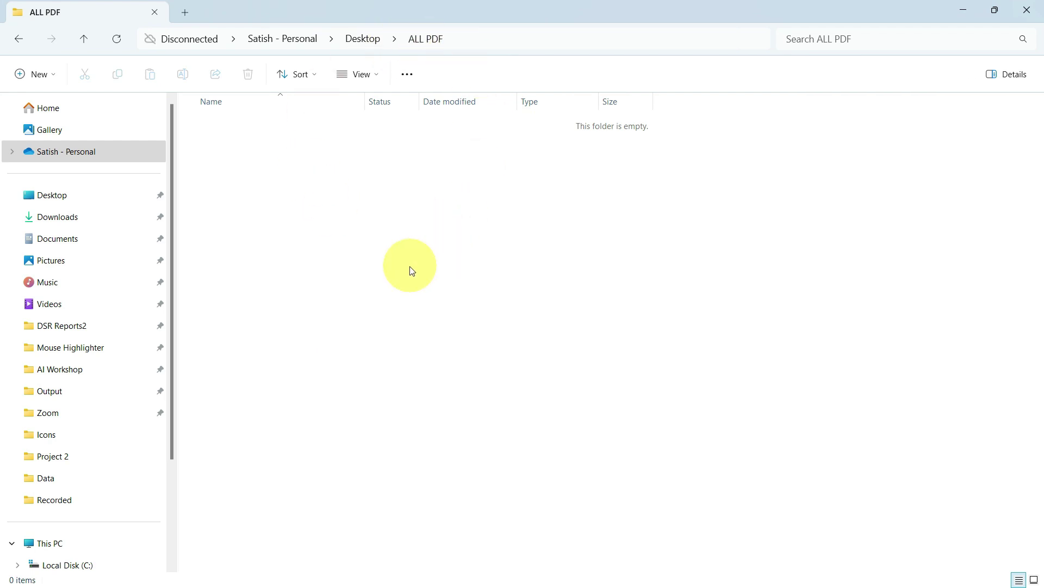
# Switch back to Excel and export every worksheet as an individual PDF into the ALL PDF folder with XL Booster, checking the files in File Explorer
pyautogui.hotkey('alt', 'Tab')
pyautogui.click(465, 227)
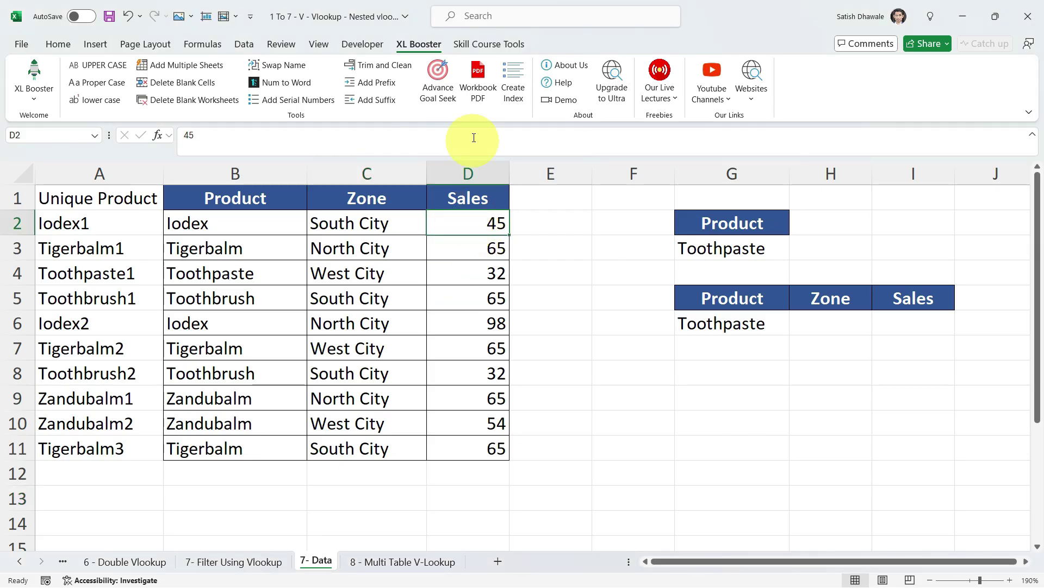
pyautogui.click(478, 92)
pyautogui.scroll(-3, 483, 333)
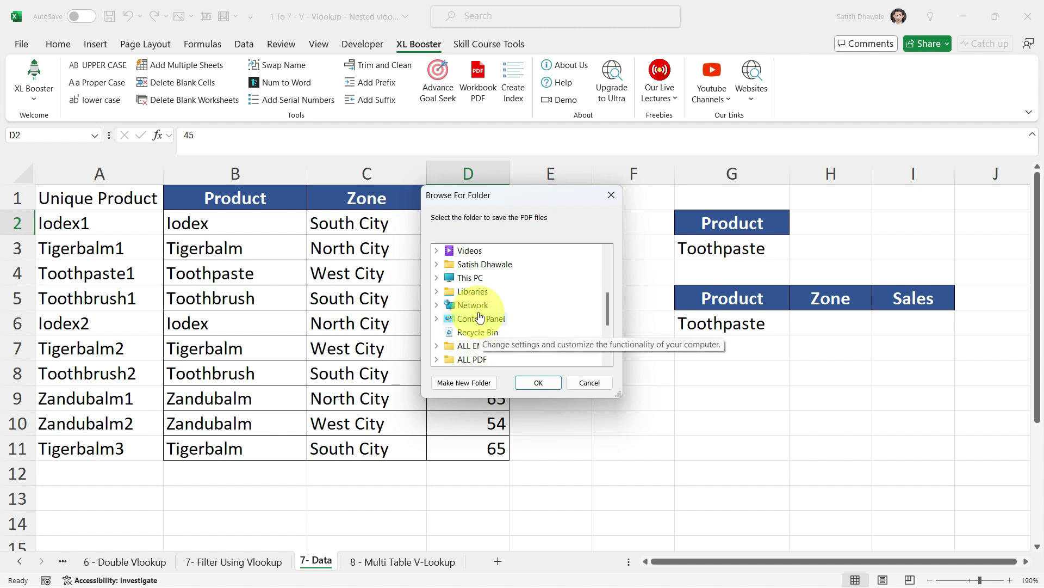
pyautogui.click(474, 359)
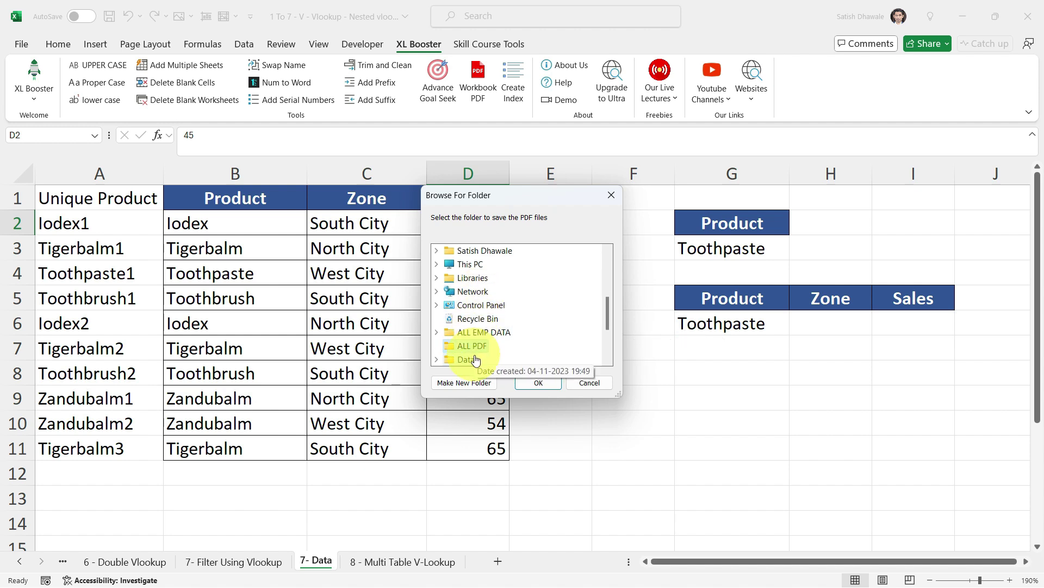
pyautogui.click(542, 383)
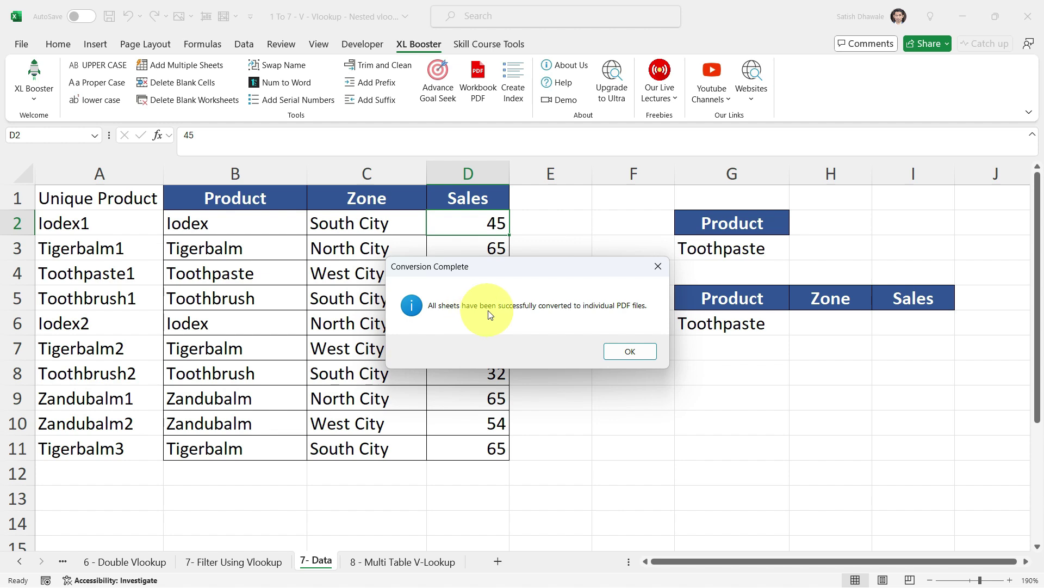
pyautogui.click(631, 352)
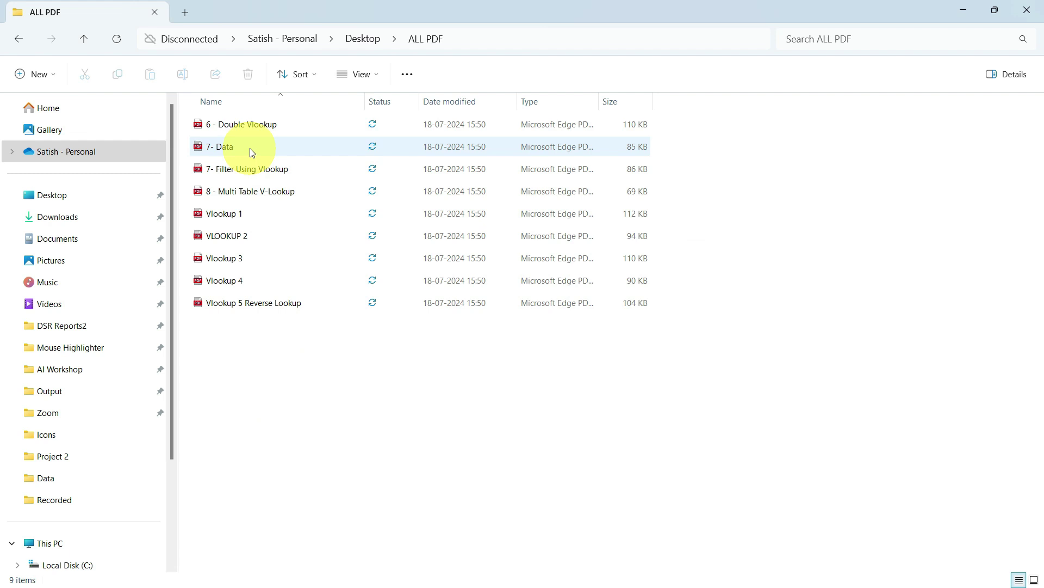
pyautogui.click(249, 127)
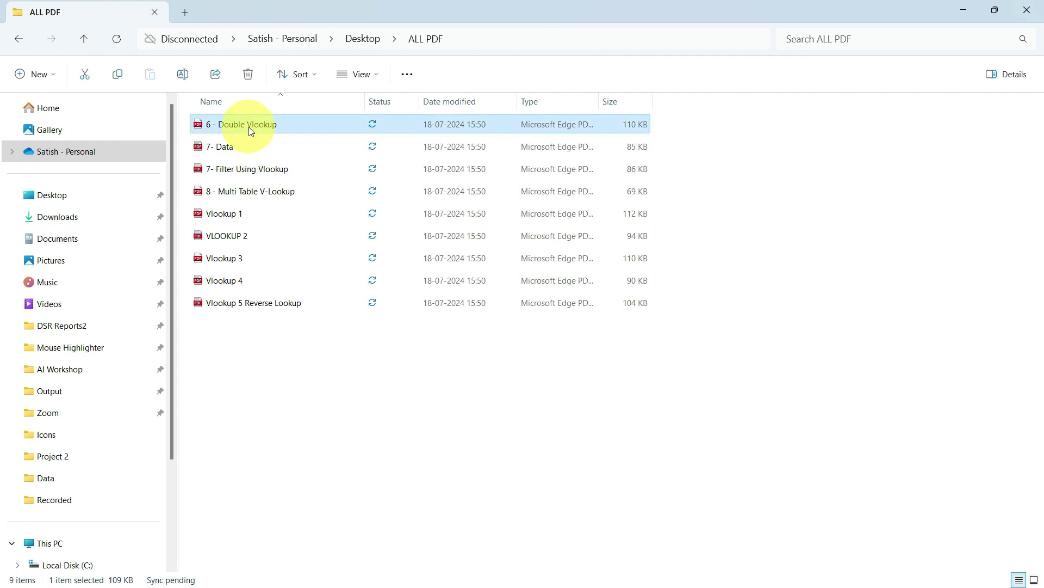
# Return to Excel and fill the VLOOKUP formula in G6 across to I6 and down to row 9 on the 7- Data sheet
pyautogui.hotkey('alt', 'Tab')
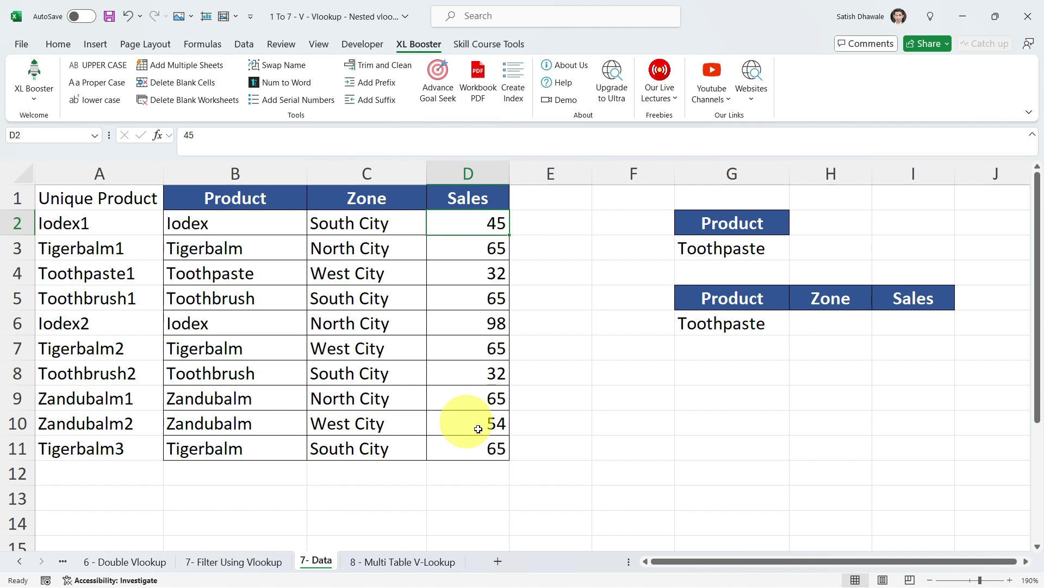
pyautogui.click(1030, 562)
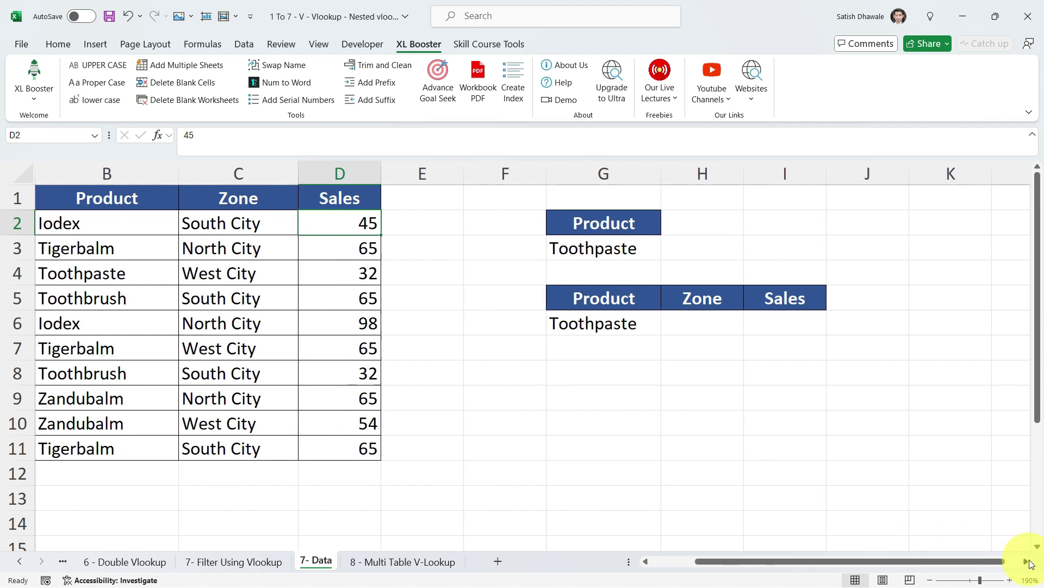
pyautogui.click(606, 328)
pyautogui.moveTo(661, 334); pyautogui.dragTo(822, 338)
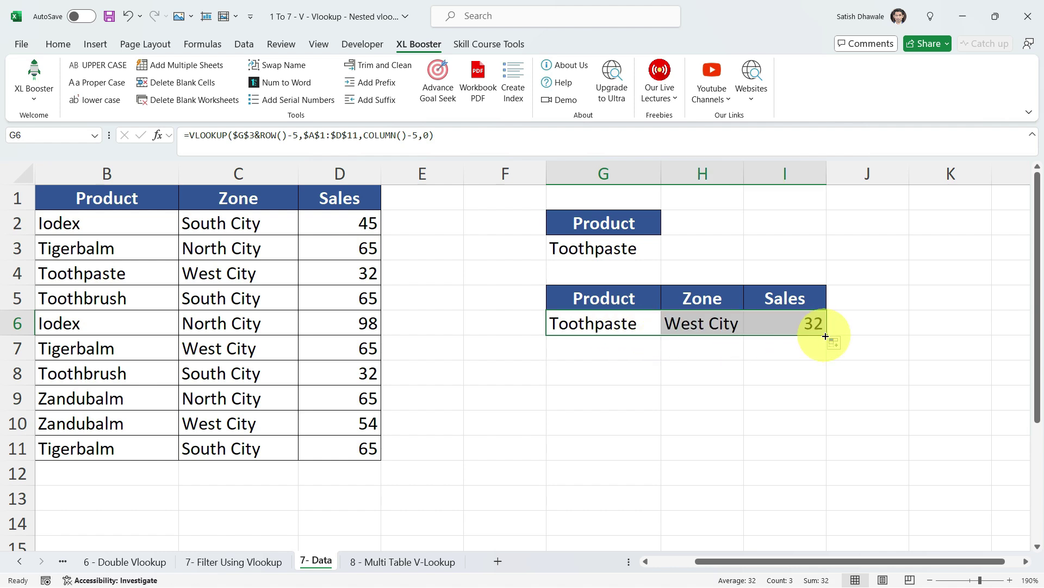
pyautogui.moveTo(825, 336); pyautogui.dragTo(831, 413)
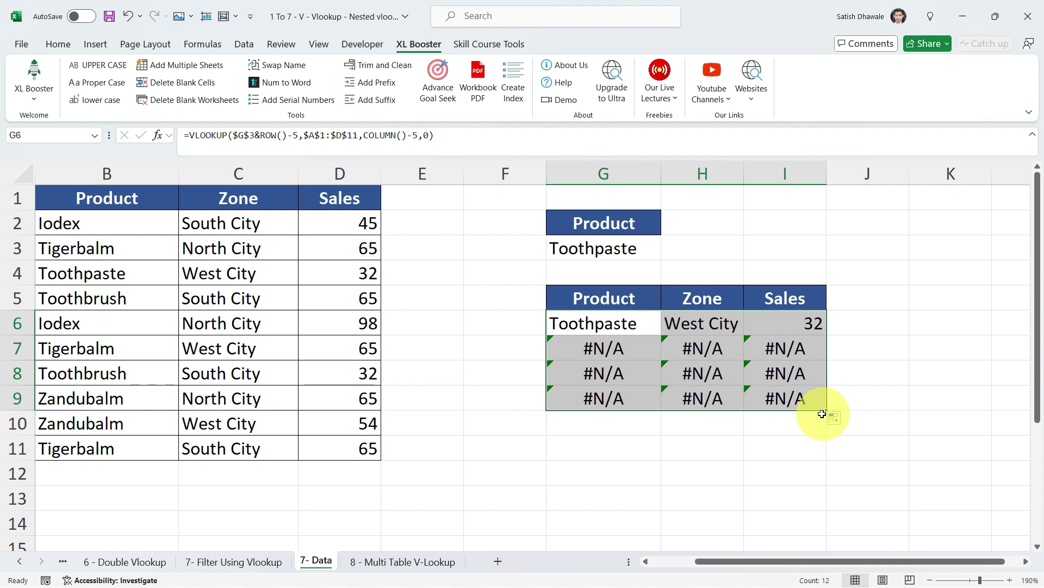
# Choose Tigerbalm in the product selector cell G3 to test the filtered rows
pyautogui.click(631, 248)
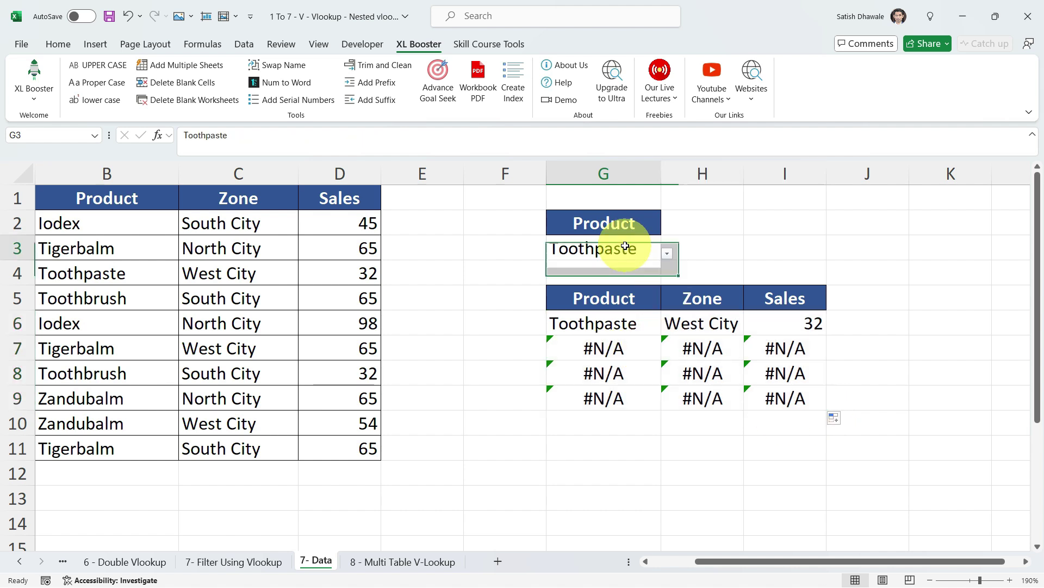
pyautogui.click(667, 253)
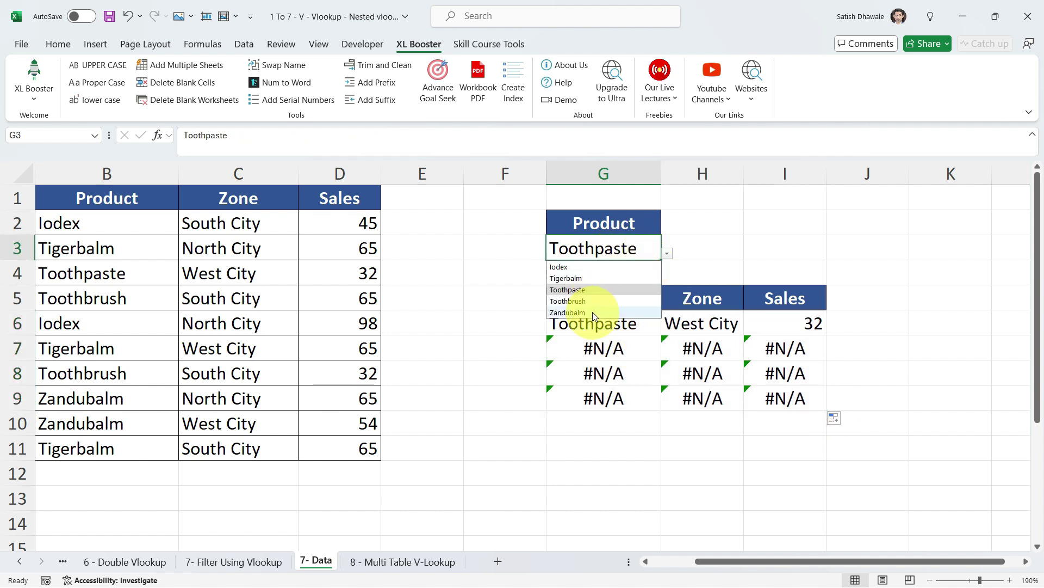
pyautogui.click(592, 279)
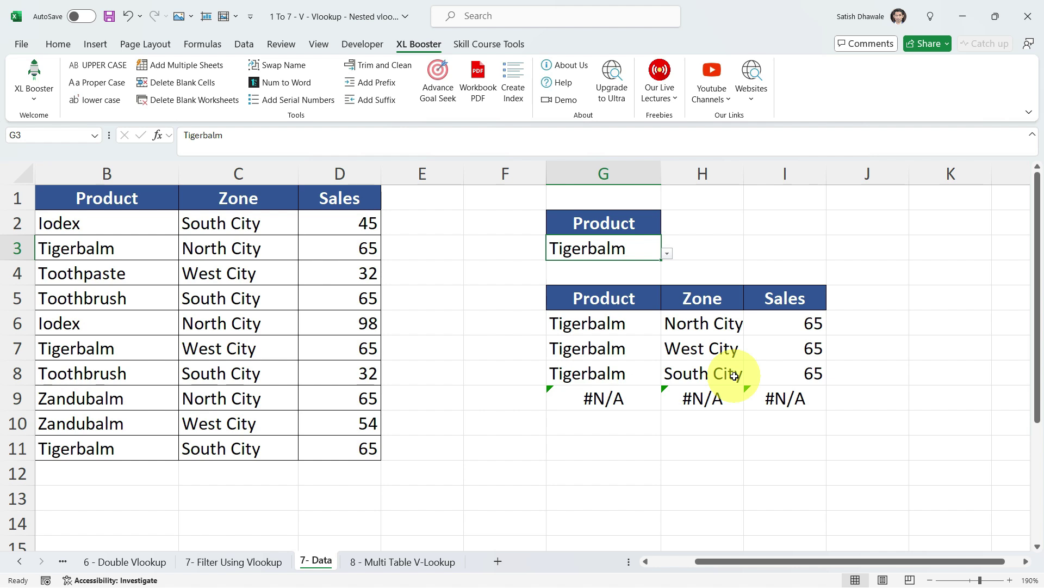
# Extend the lookup formulas in G9:I9 down to row 12 and check the result rows in columns G to I
pyautogui.moveTo(602, 398); pyautogui.dragTo(783, 397)
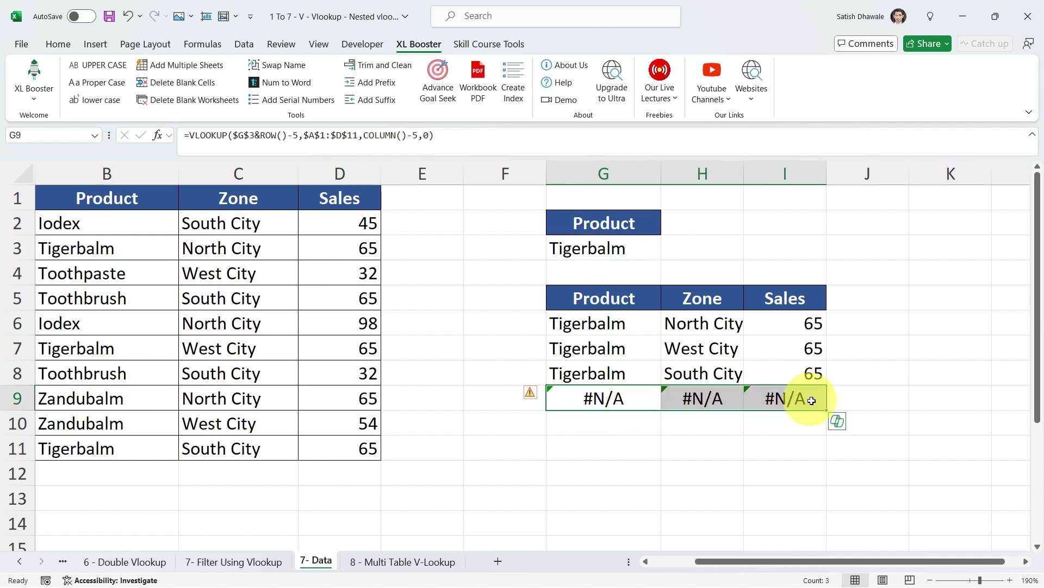
pyautogui.moveTo(828, 412); pyautogui.dragTo(821, 474)
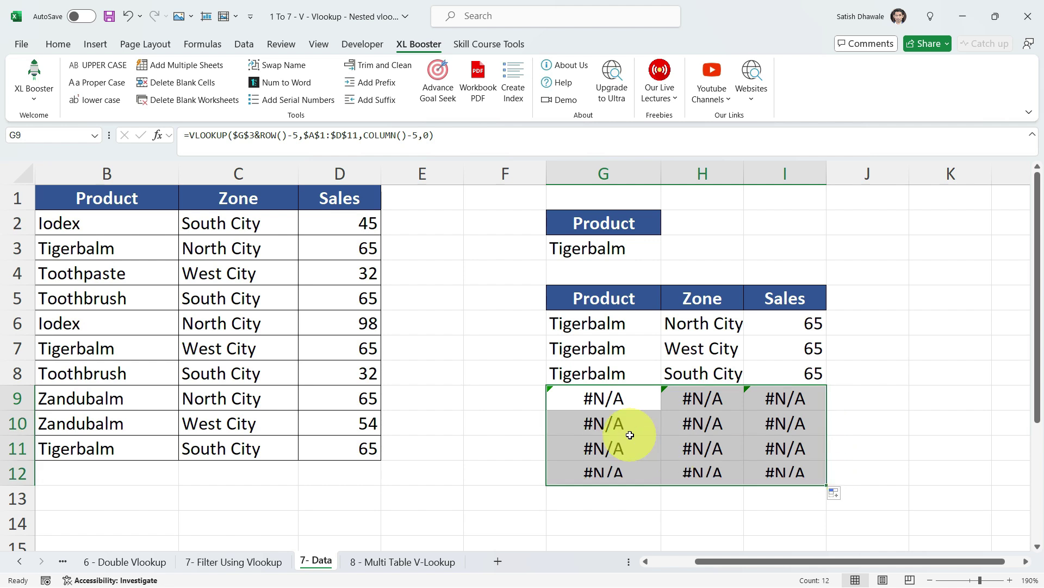
pyautogui.click(628, 463)
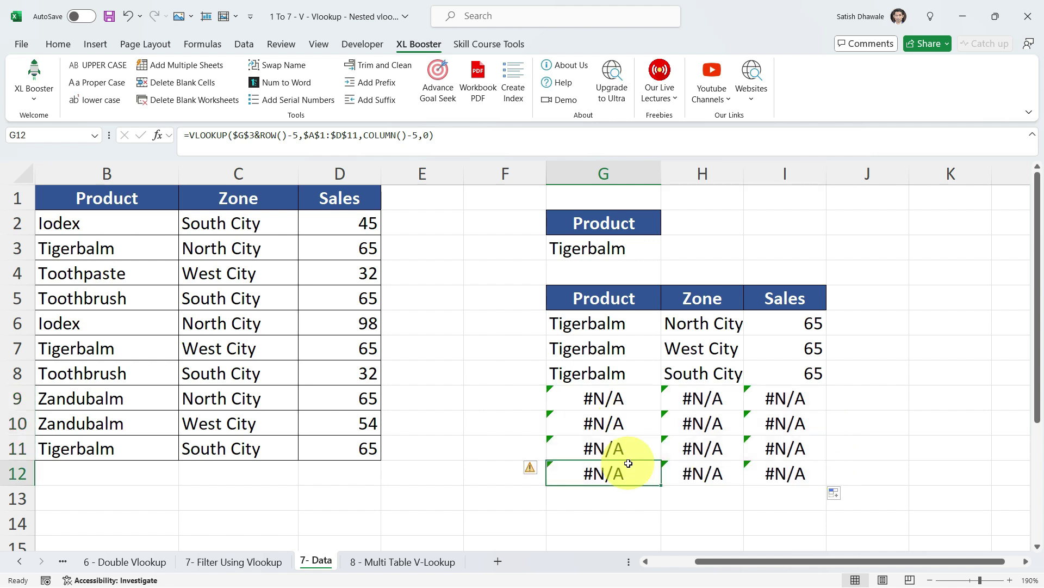
pyautogui.moveTo(602, 401); pyautogui.dragTo(779, 472)
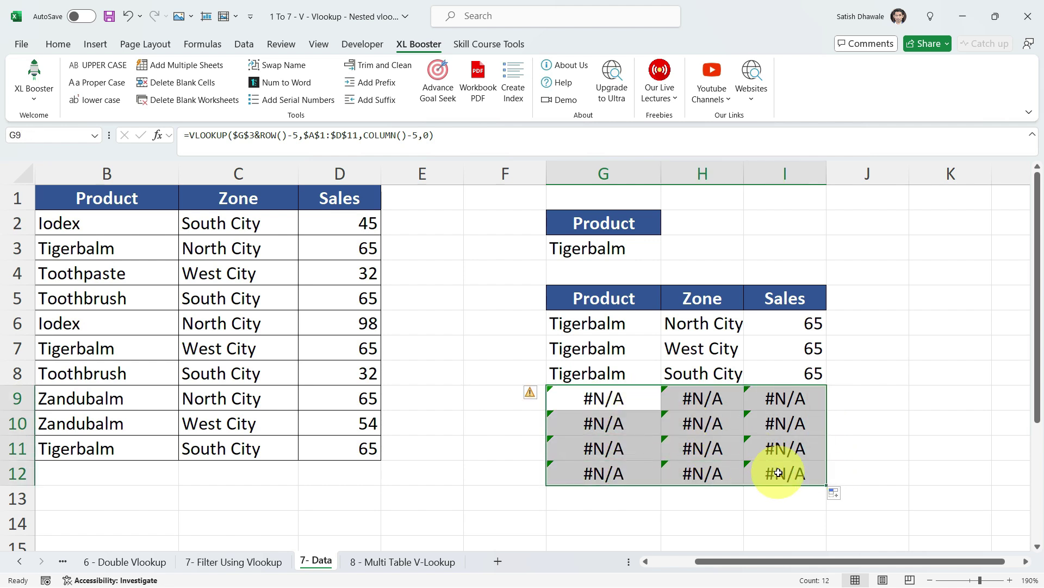
pyautogui.click(615, 325)
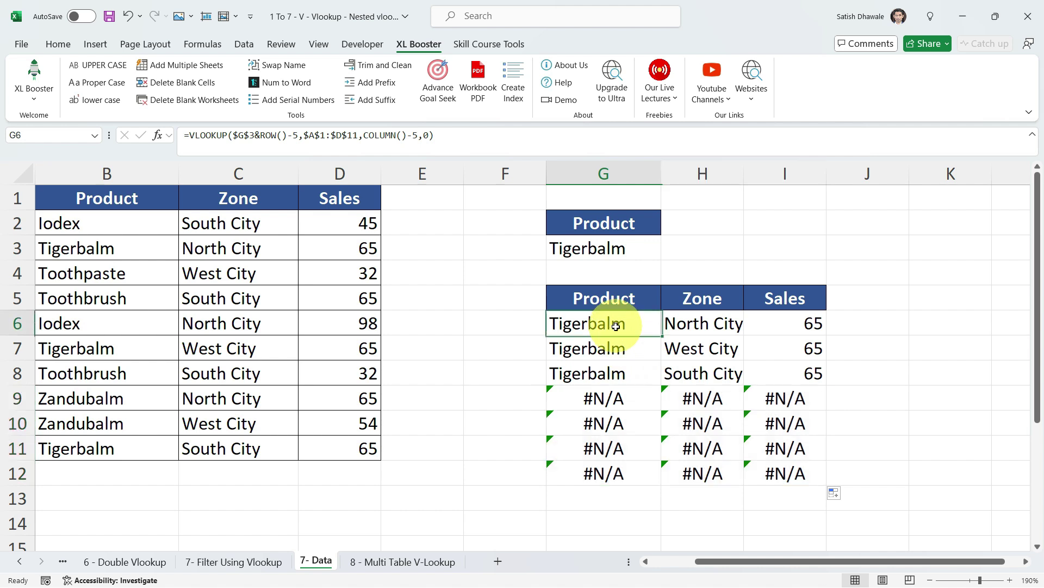
pyautogui.moveTo(615, 325); pyautogui.dragTo(751, 371)
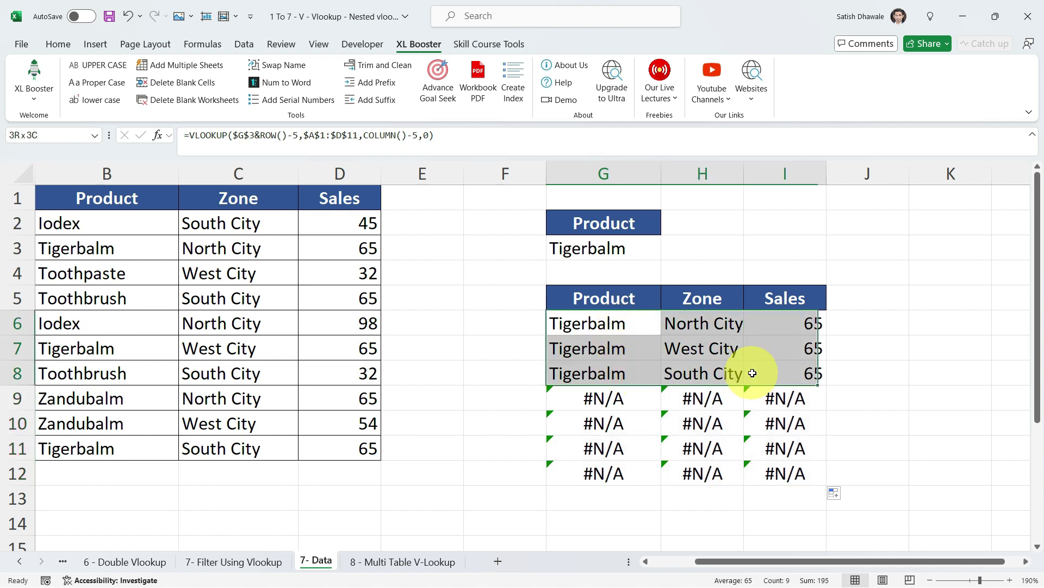
# Test the filter with Toothbrush in G3 and select its result rows G6:I7
pyautogui.click(648, 247)
pyautogui.click(667, 253)
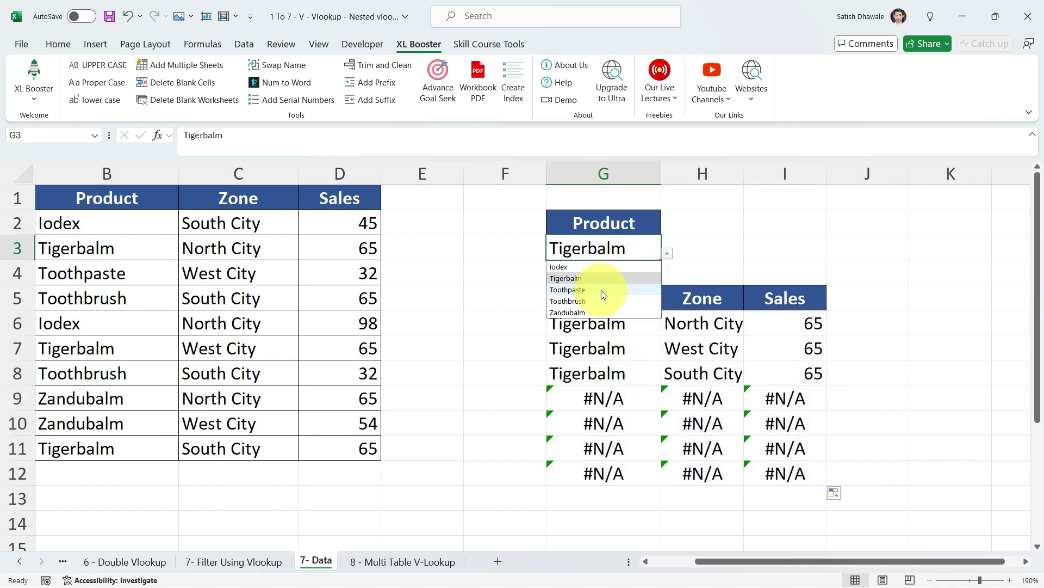
pyautogui.click(601, 301)
pyautogui.moveTo(596, 327); pyautogui.dragTo(776, 348)
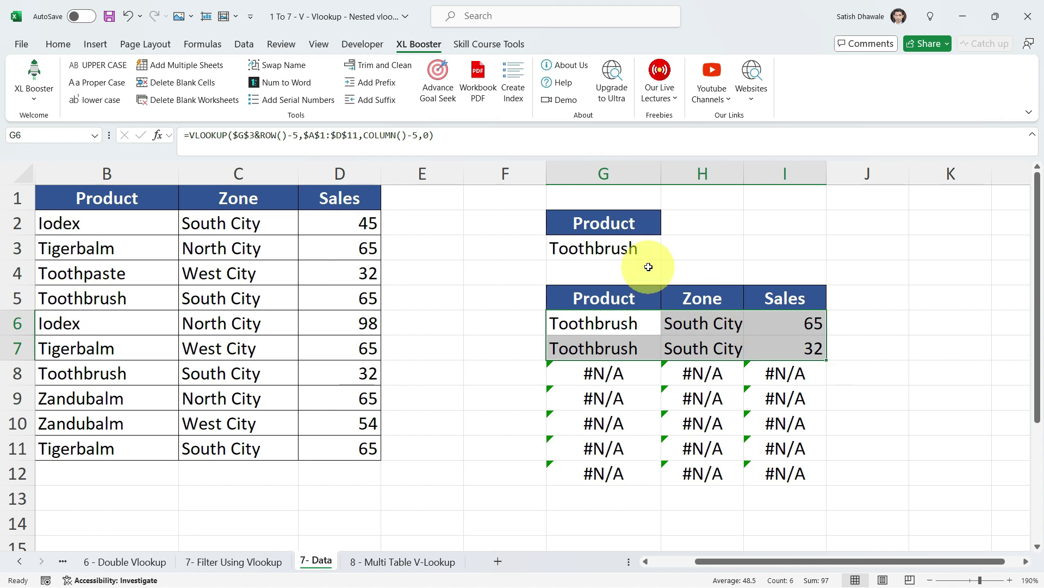
# Test the filter with Toothpaste in G3 and select the unmatched result rows G7:I12
pyautogui.click(659, 249)
pyautogui.click(666, 254)
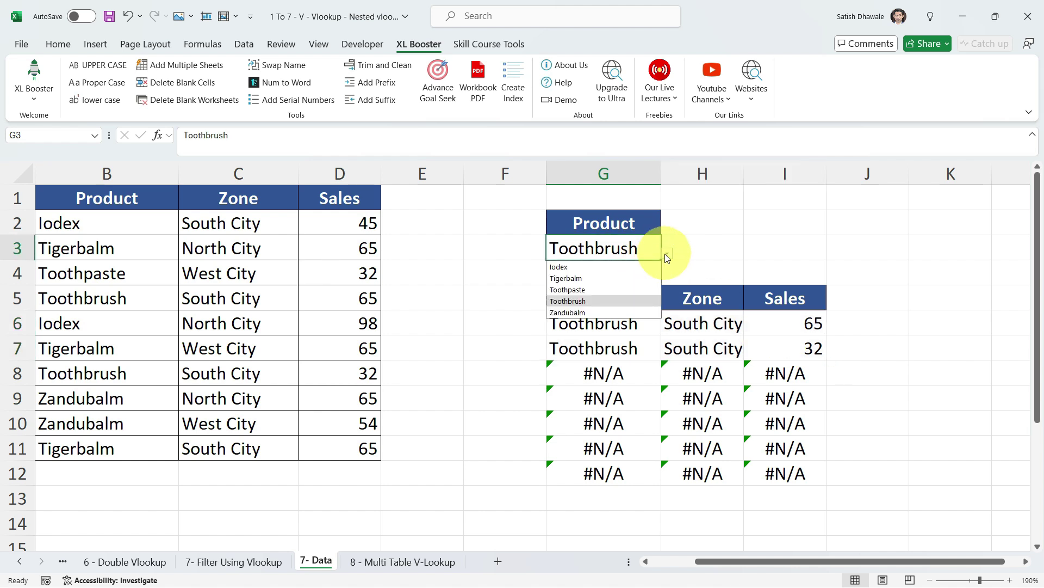
pyautogui.click(602, 290)
pyautogui.moveTo(599, 348); pyautogui.dragTo(754, 463)
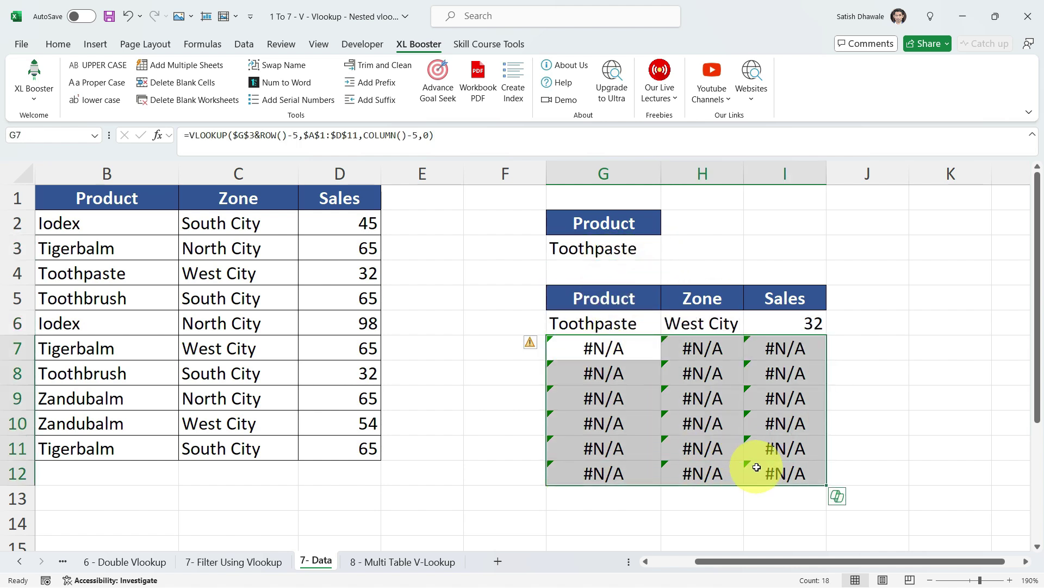
# Wrap the VLOOKUP formula in G6 in IFERROR with "" as the fallback value, and refill it across G6:I12
pyautogui.click(617, 326)
pyautogui.doubleClick(565, 324)
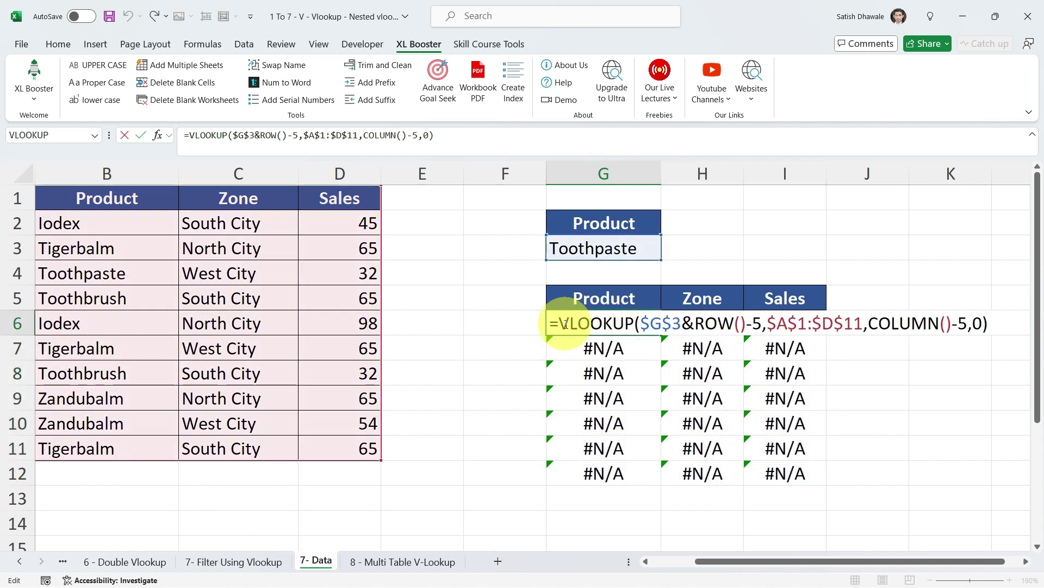
pyautogui.write('IFERROR(')
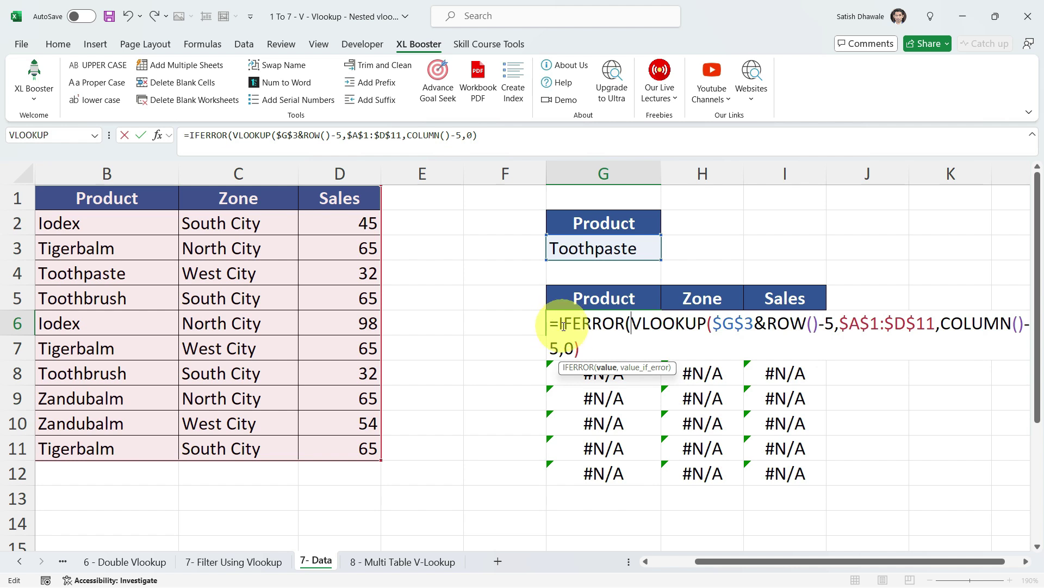
pyautogui.click(619, 350)
pyautogui.write(',')
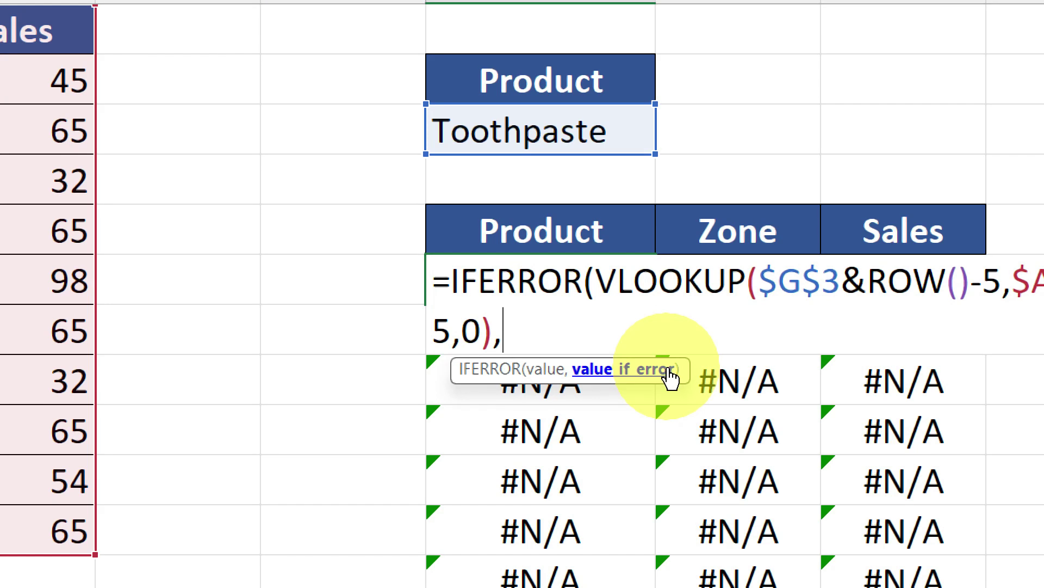
pyautogui.write('""')
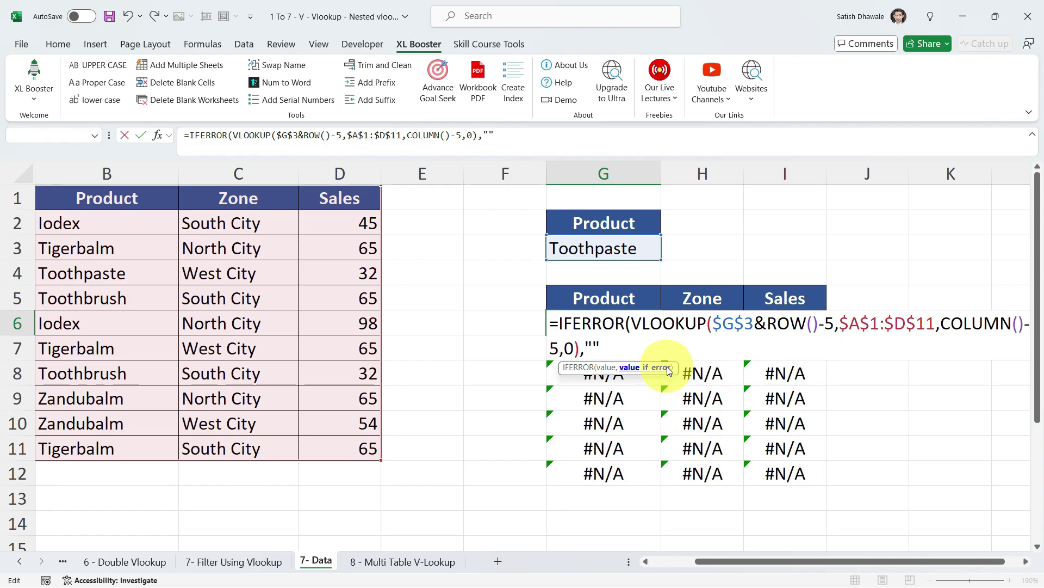
pyautogui.press('Return')
pyautogui.press('Return')
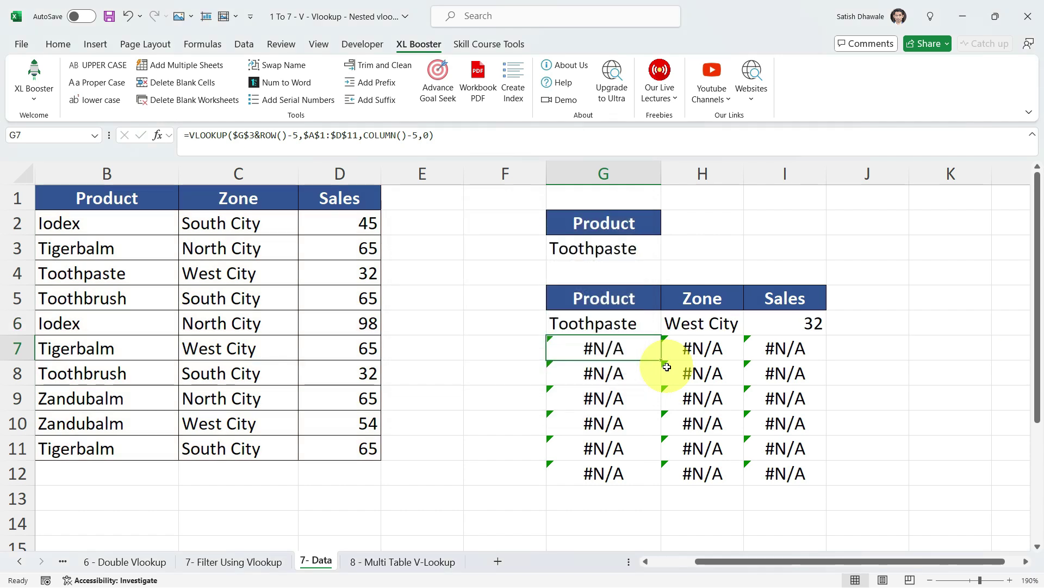
pyautogui.click(650, 328)
pyautogui.moveTo(661, 334); pyautogui.dragTo(676, 381)
# Choose Tigerbalm in the product selector G3 and check the first unused result cell, G9
pyautogui.click(638, 252)
pyautogui.click(666, 253)
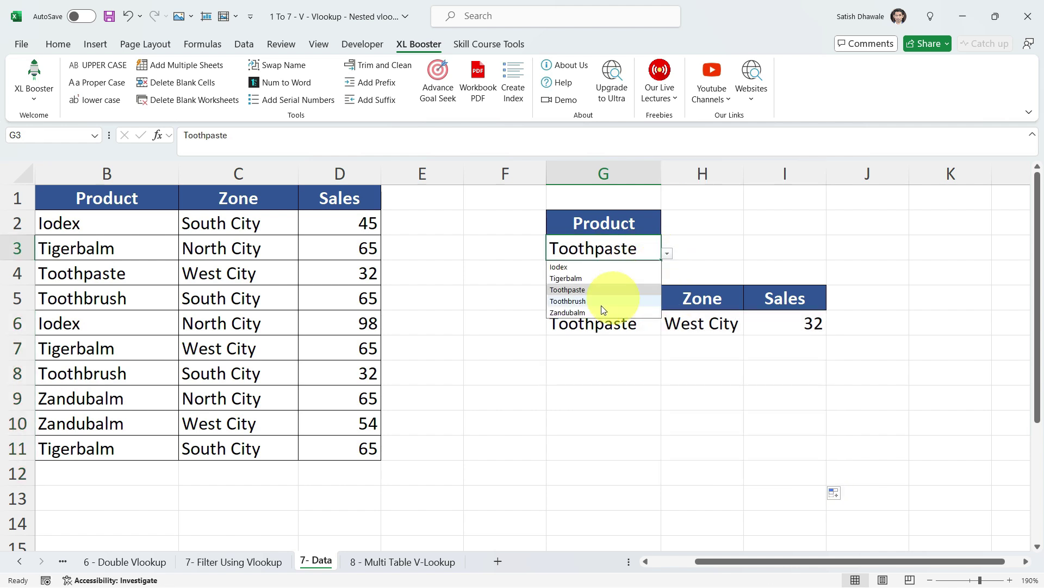
pyautogui.click(567, 278)
pyautogui.click(635, 400)
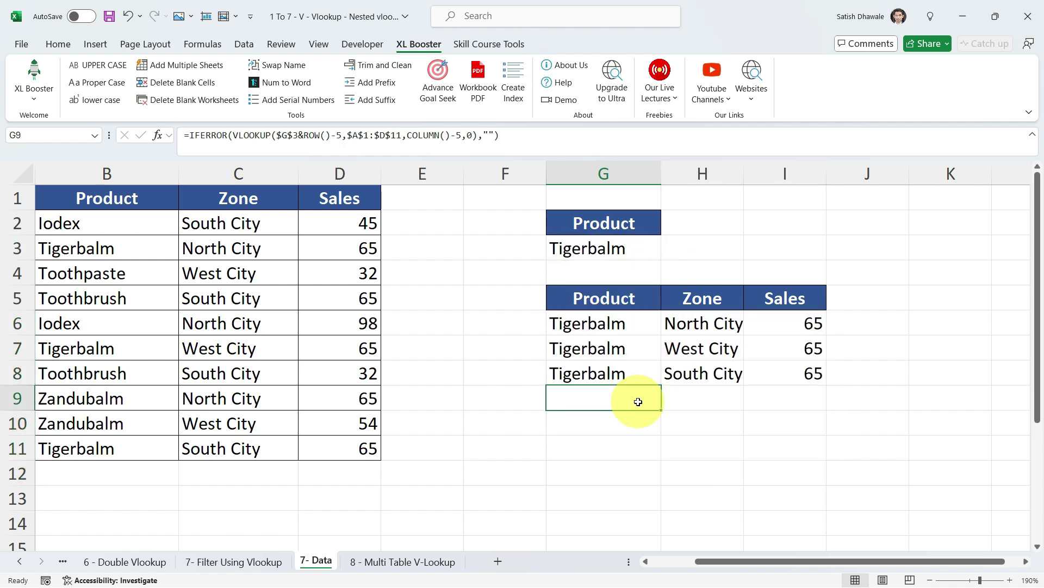
pyautogui.click(597, 338)
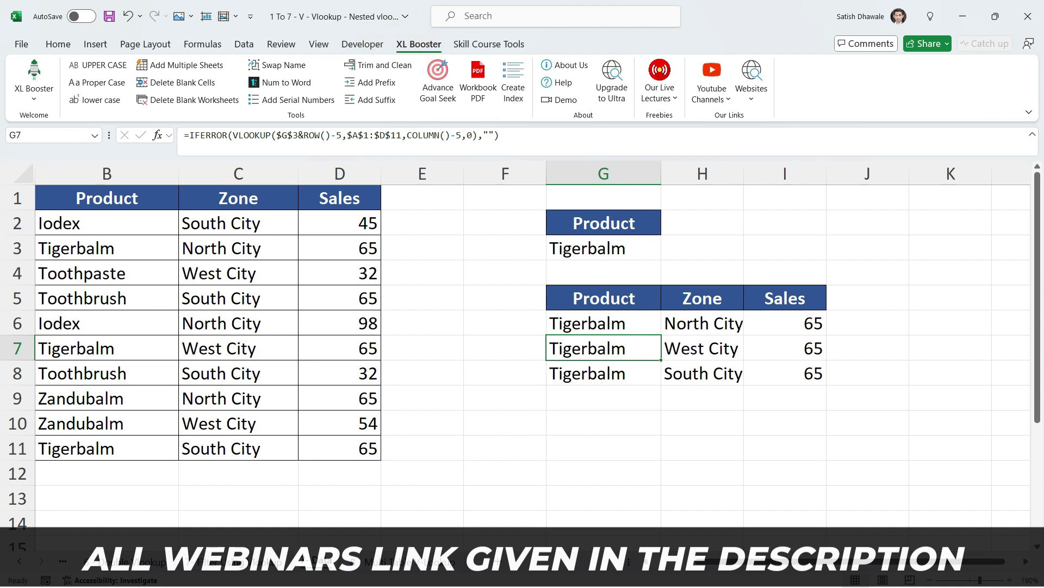
pyautogui.click(426, 492)
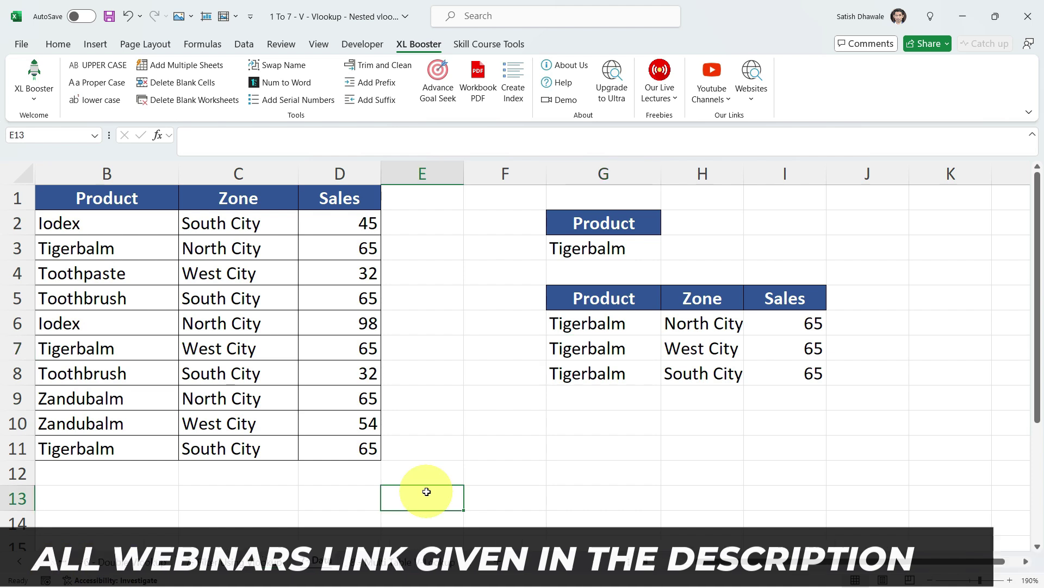